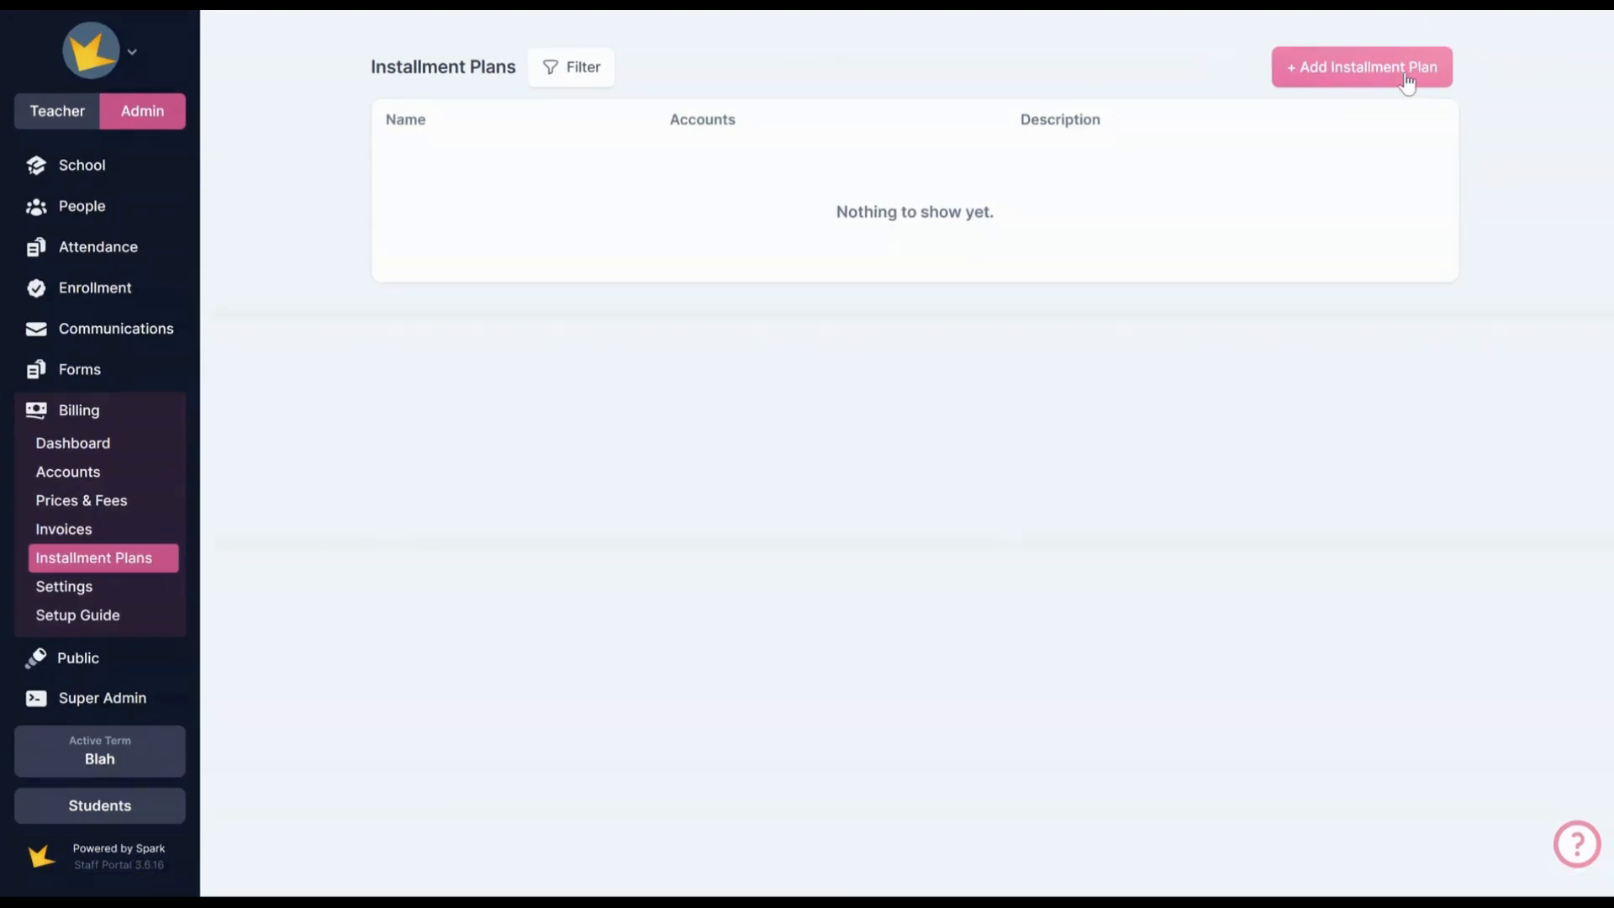
# Start a new installment plan with the suggested name 2024/2025 Installment Plan and a total of $10,000.
pyautogui.click(1403, 74)
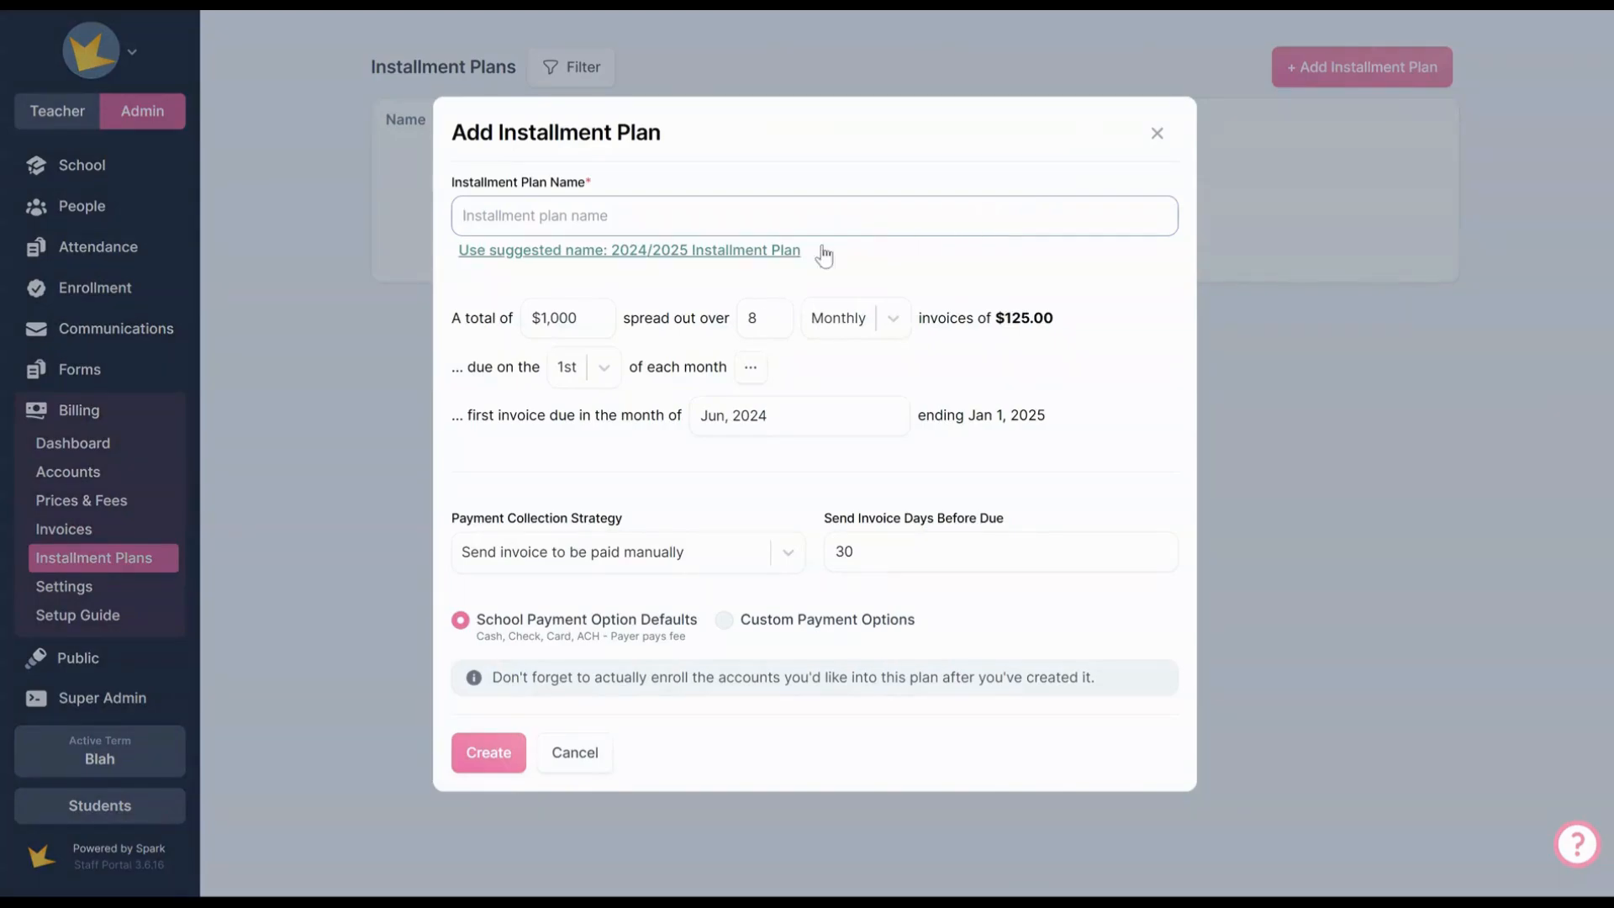
pyautogui.click(793, 250)
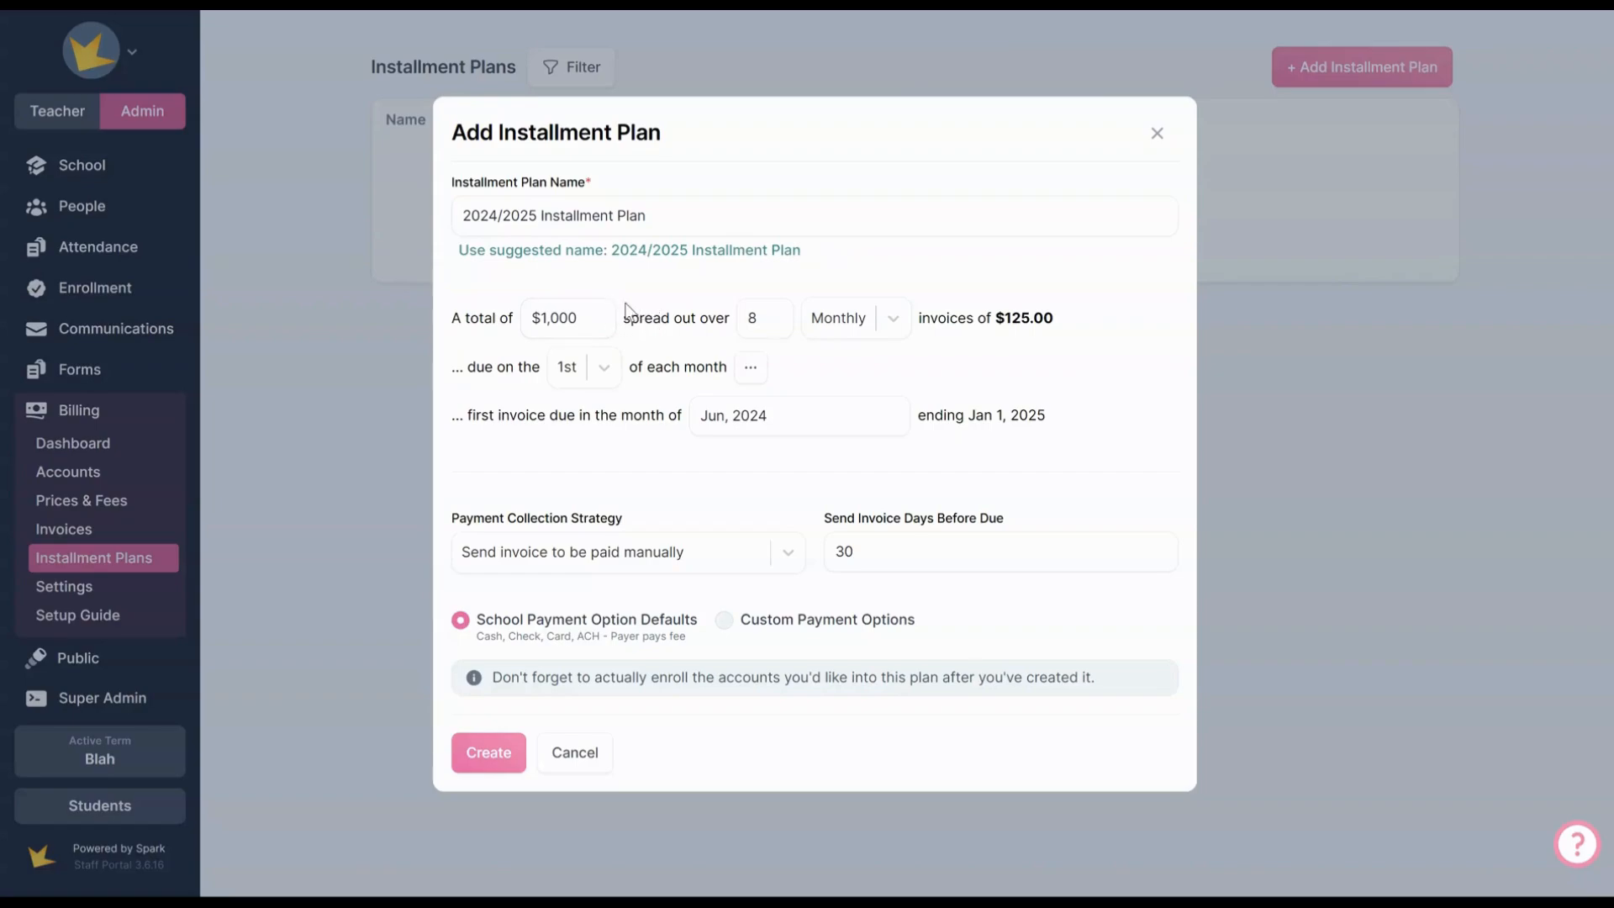
pyautogui.moveTo(578, 321); pyautogui.dragTo(517, 325)
pyautogui.write('10,000')
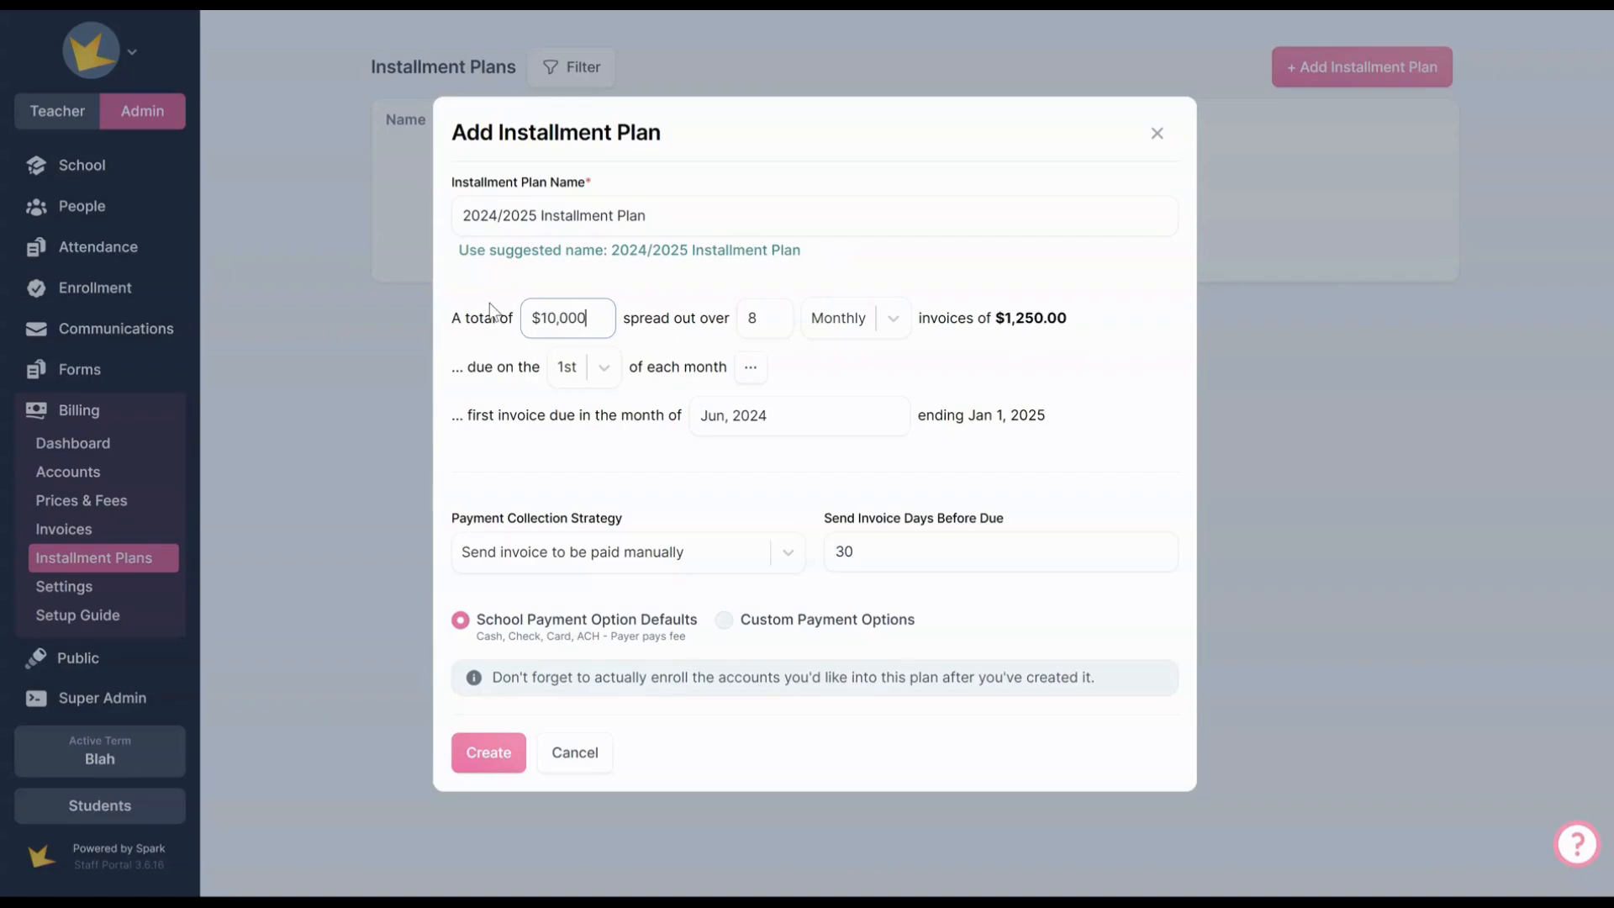
# Try spreading the plan total over 9 monthly invoices and over 34 weekly invoices.
pyautogui.doubleClick(753, 317)
pyautogui.write('9')
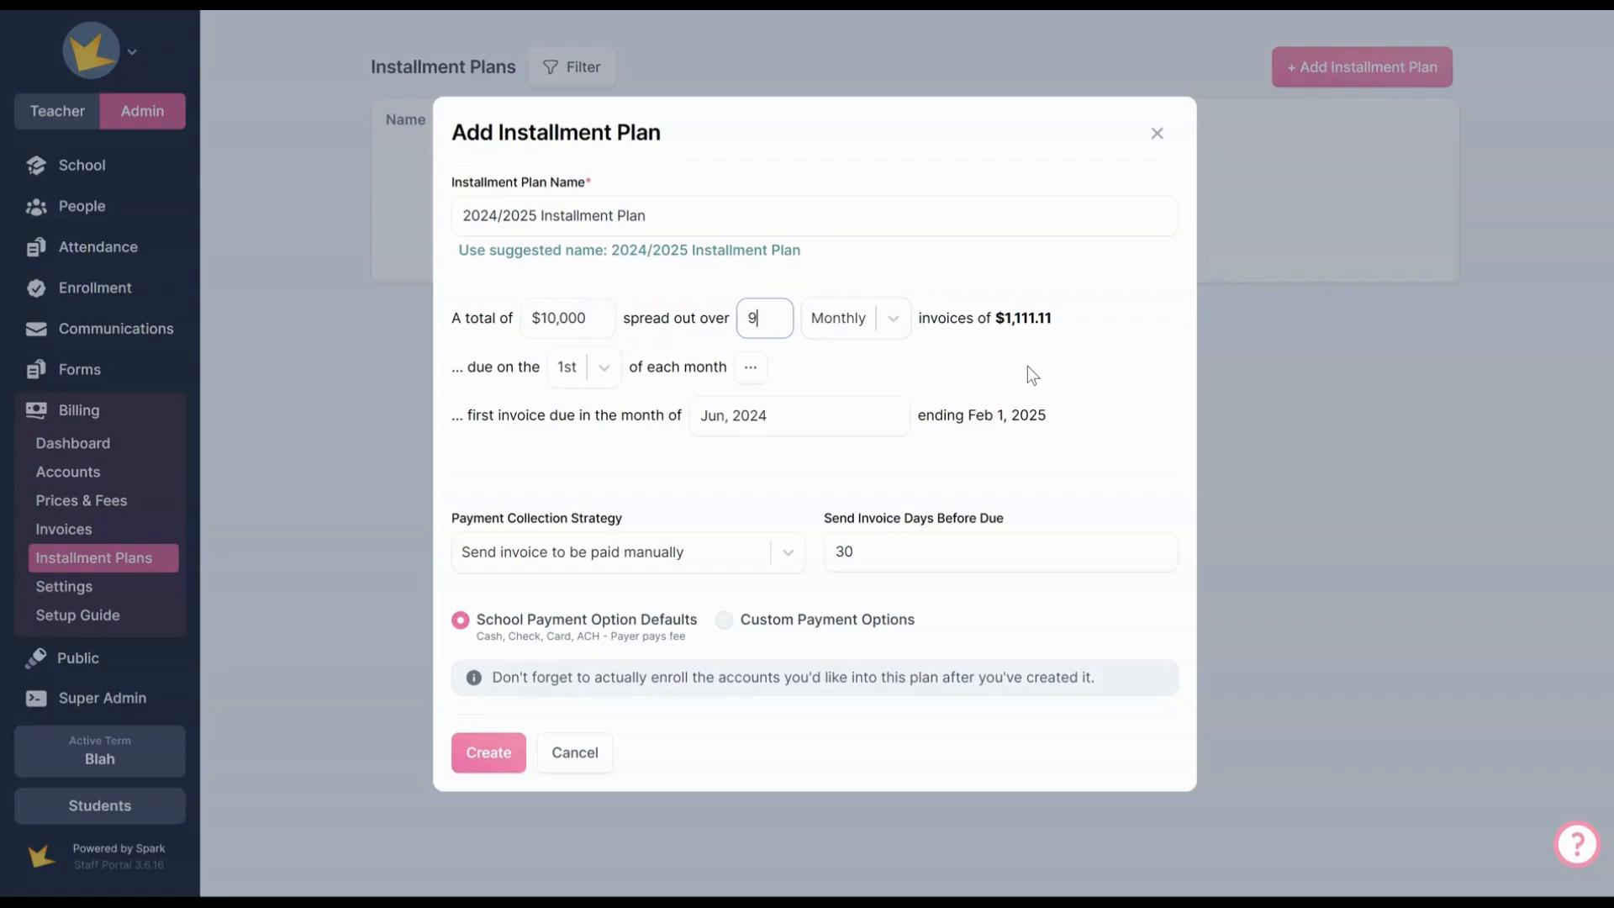
pyautogui.click(892, 319)
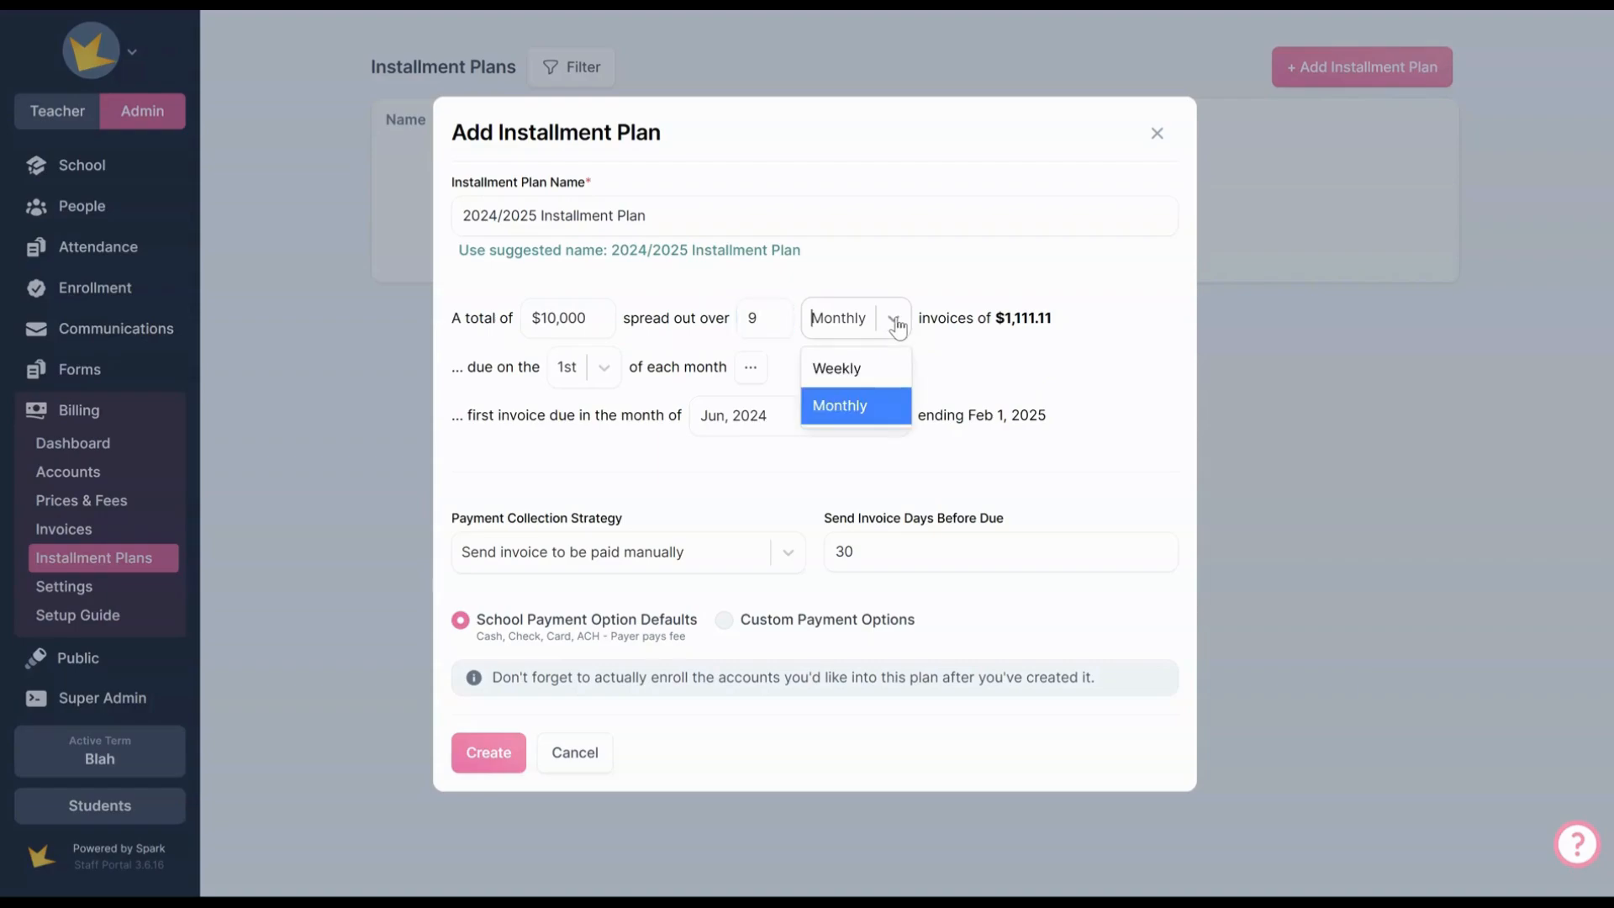
pyautogui.click(900, 372)
pyautogui.moveTo(778, 319); pyautogui.dragTo(730, 316)
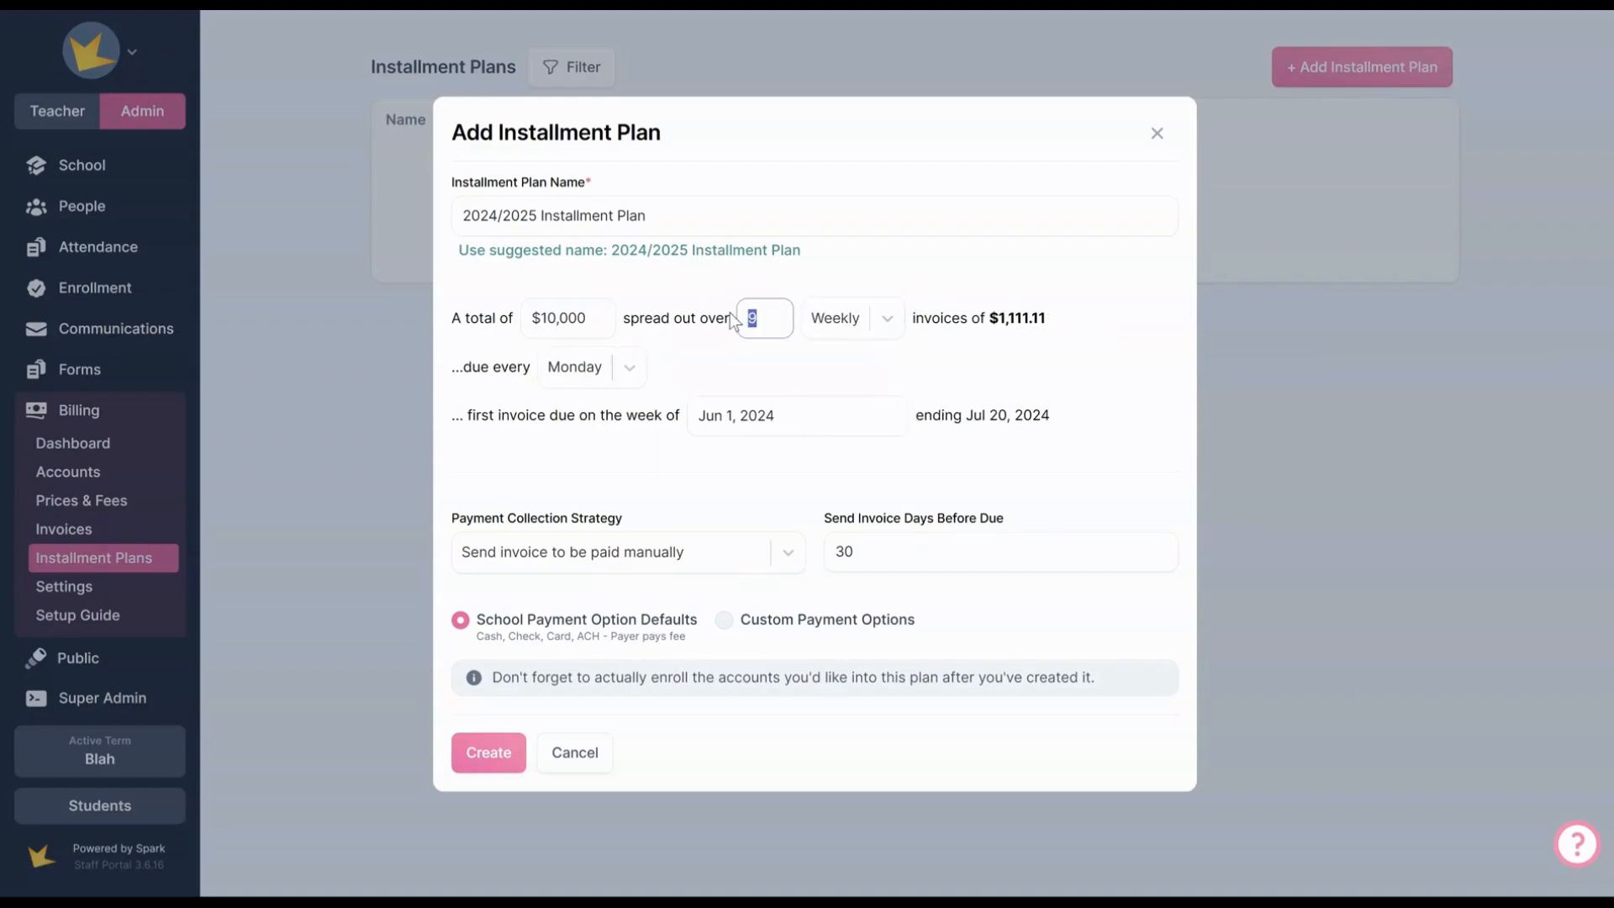
pyautogui.write('34')
# Set the invoice frequency to Monthly and spread the total over 10 invoices.
pyautogui.click(891, 327)
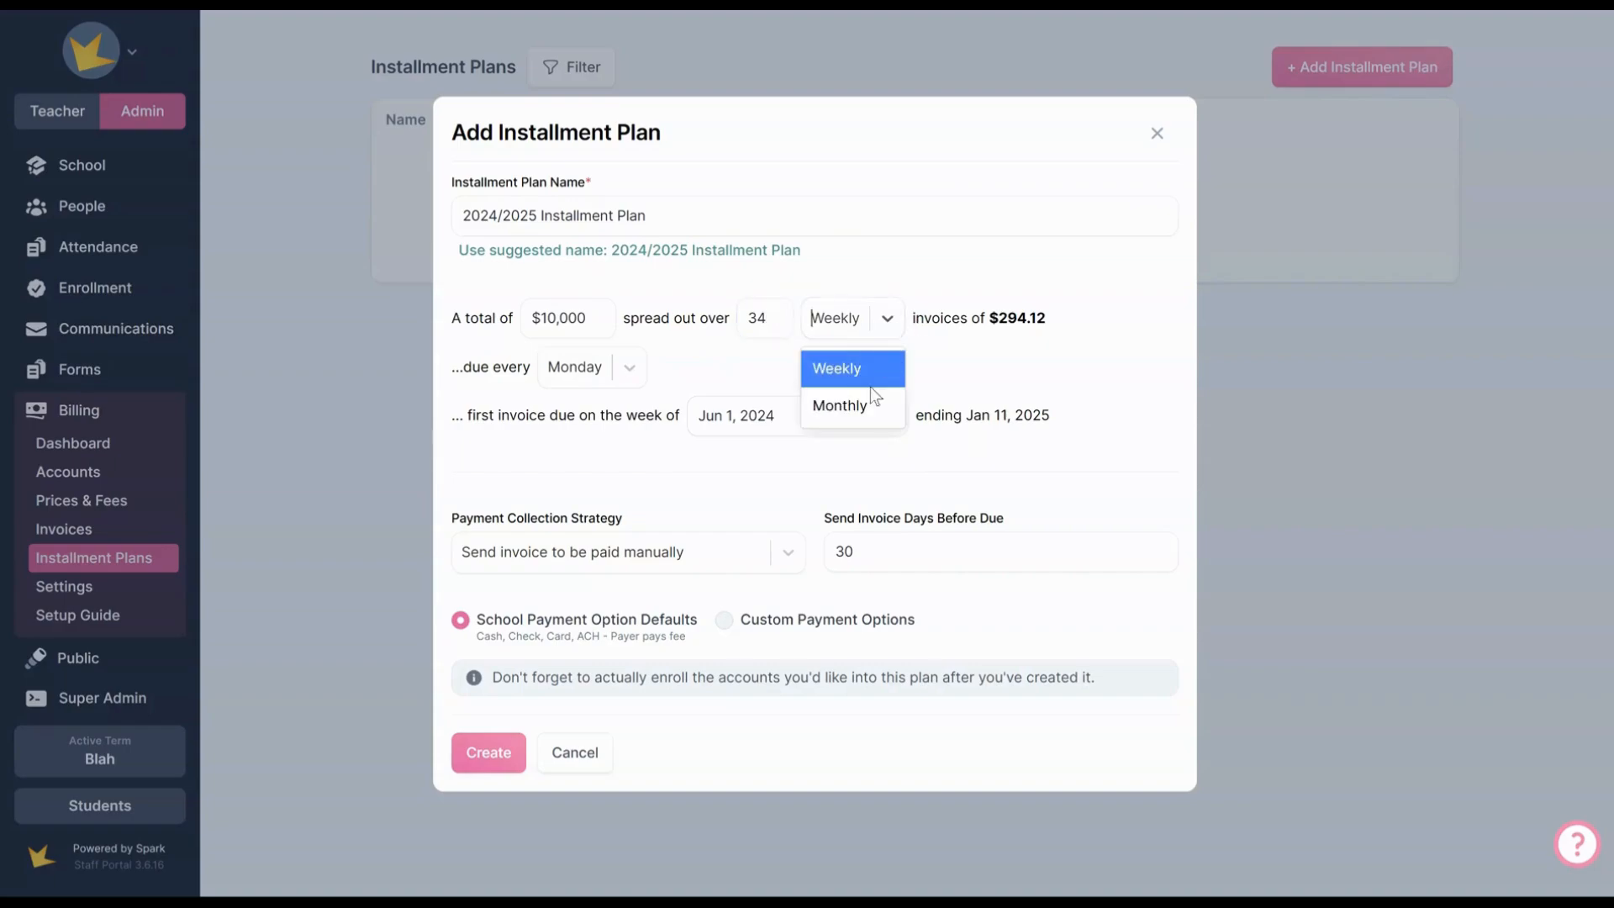
pyautogui.click(871, 391)
pyautogui.doubleClick(757, 318)
pyautogui.write('9')
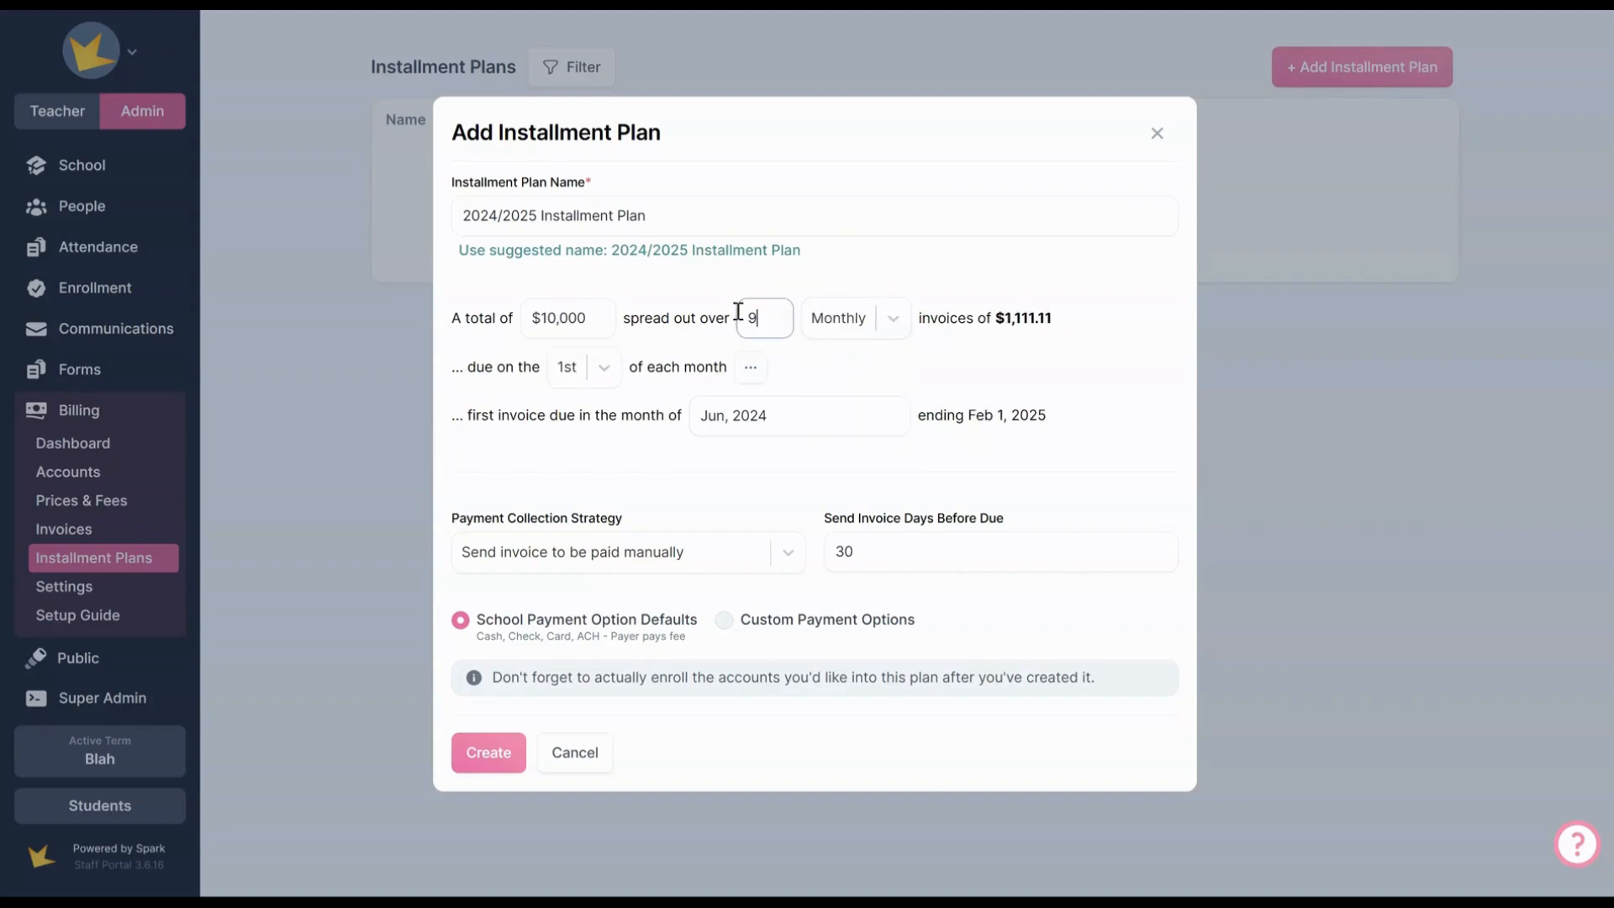
pyautogui.press('BackSpace')
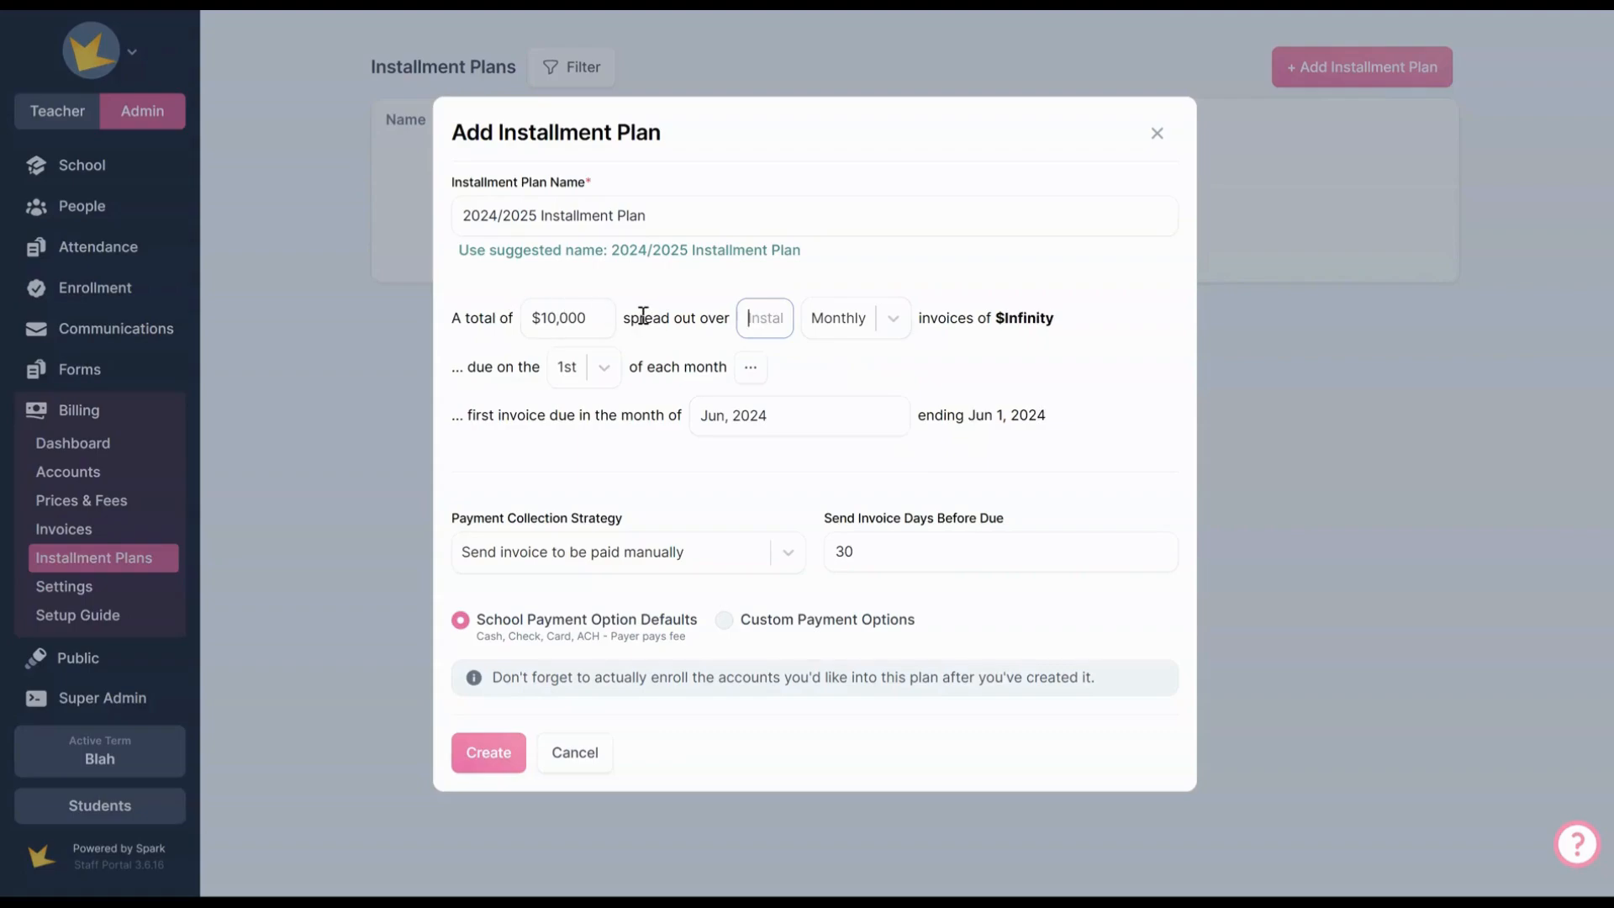
pyautogui.write('10')
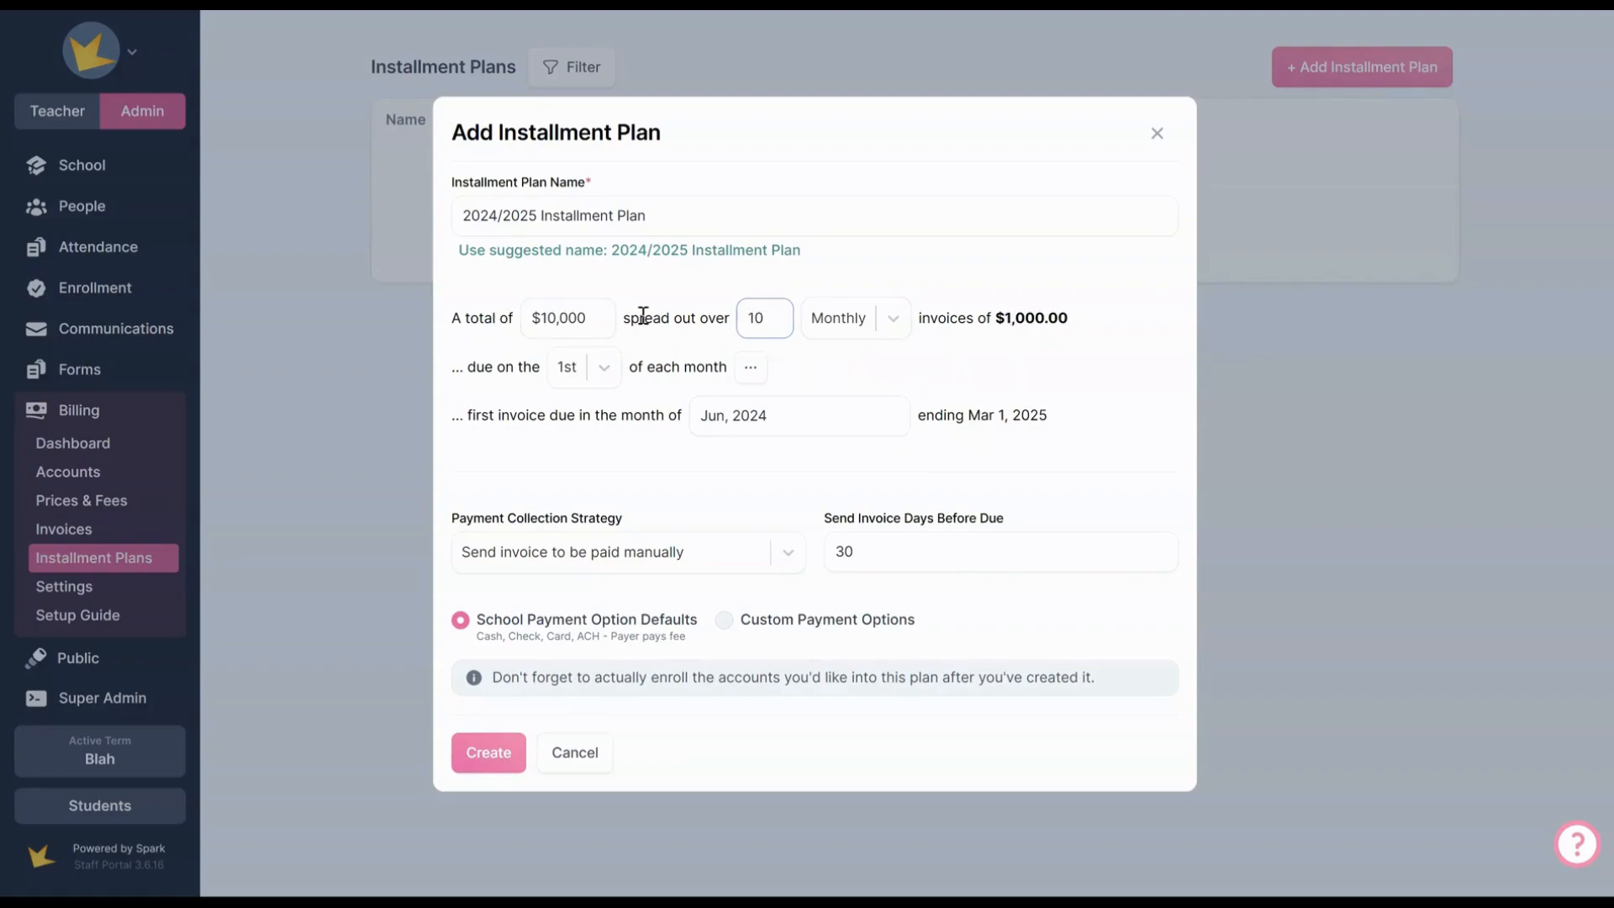
# Make the monthly invoices due at the start of the month.
pyautogui.click(608, 380)
pyautogui.click(609, 380)
pyautogui.click(748, 370)
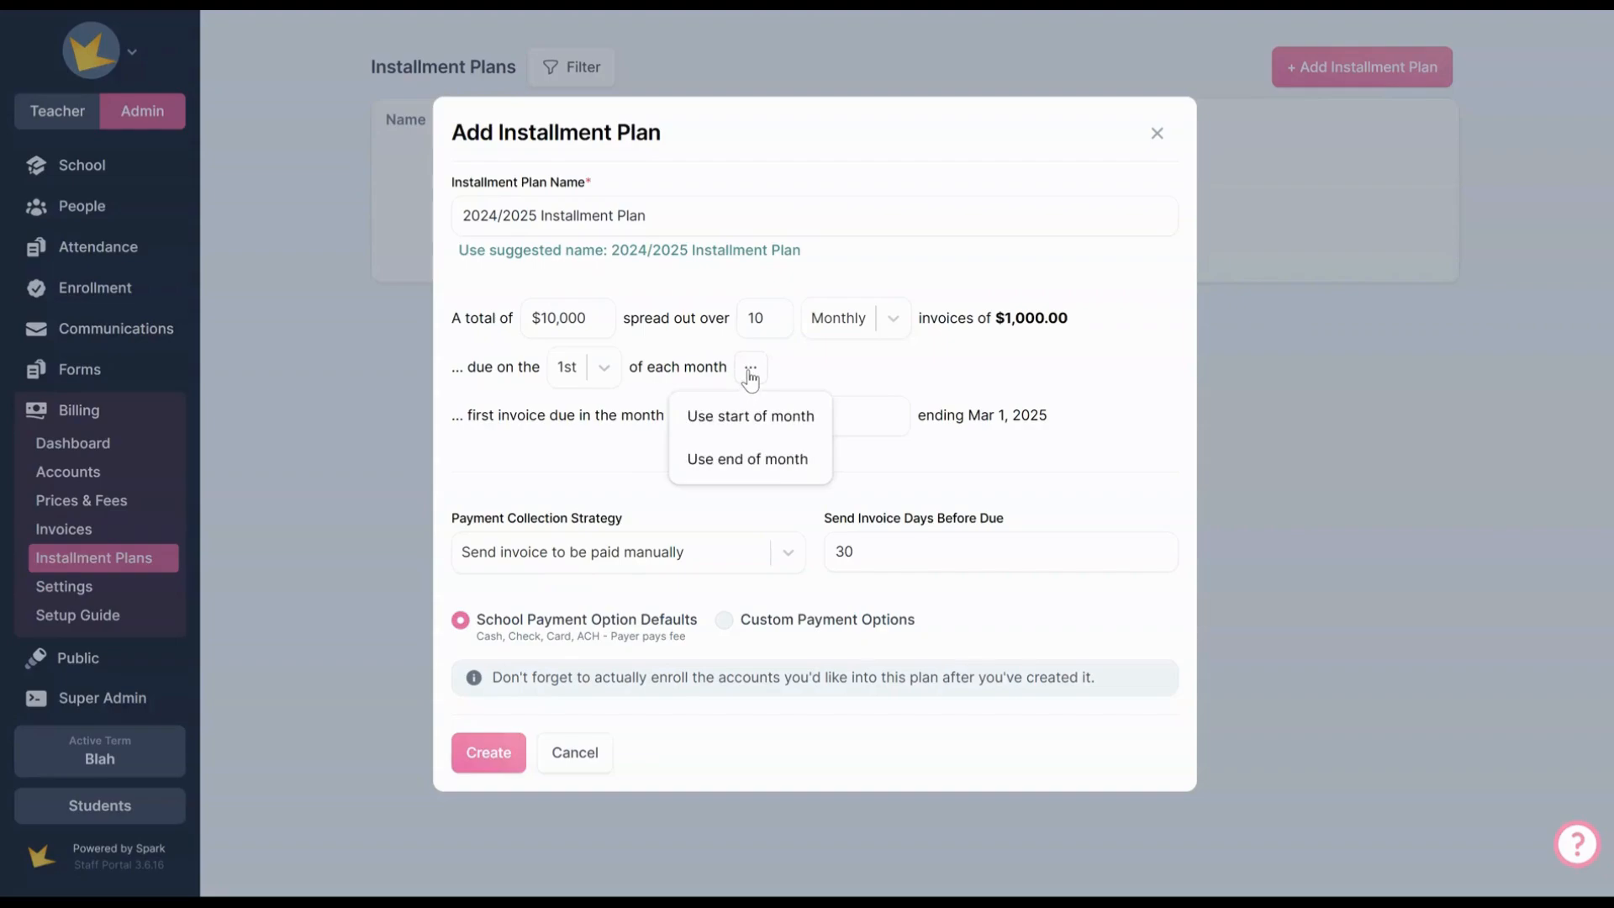
pyautogui.click(751, 416)
# Set the month of the first due invoice to September 2024.
pyautogui.click(786, 421)
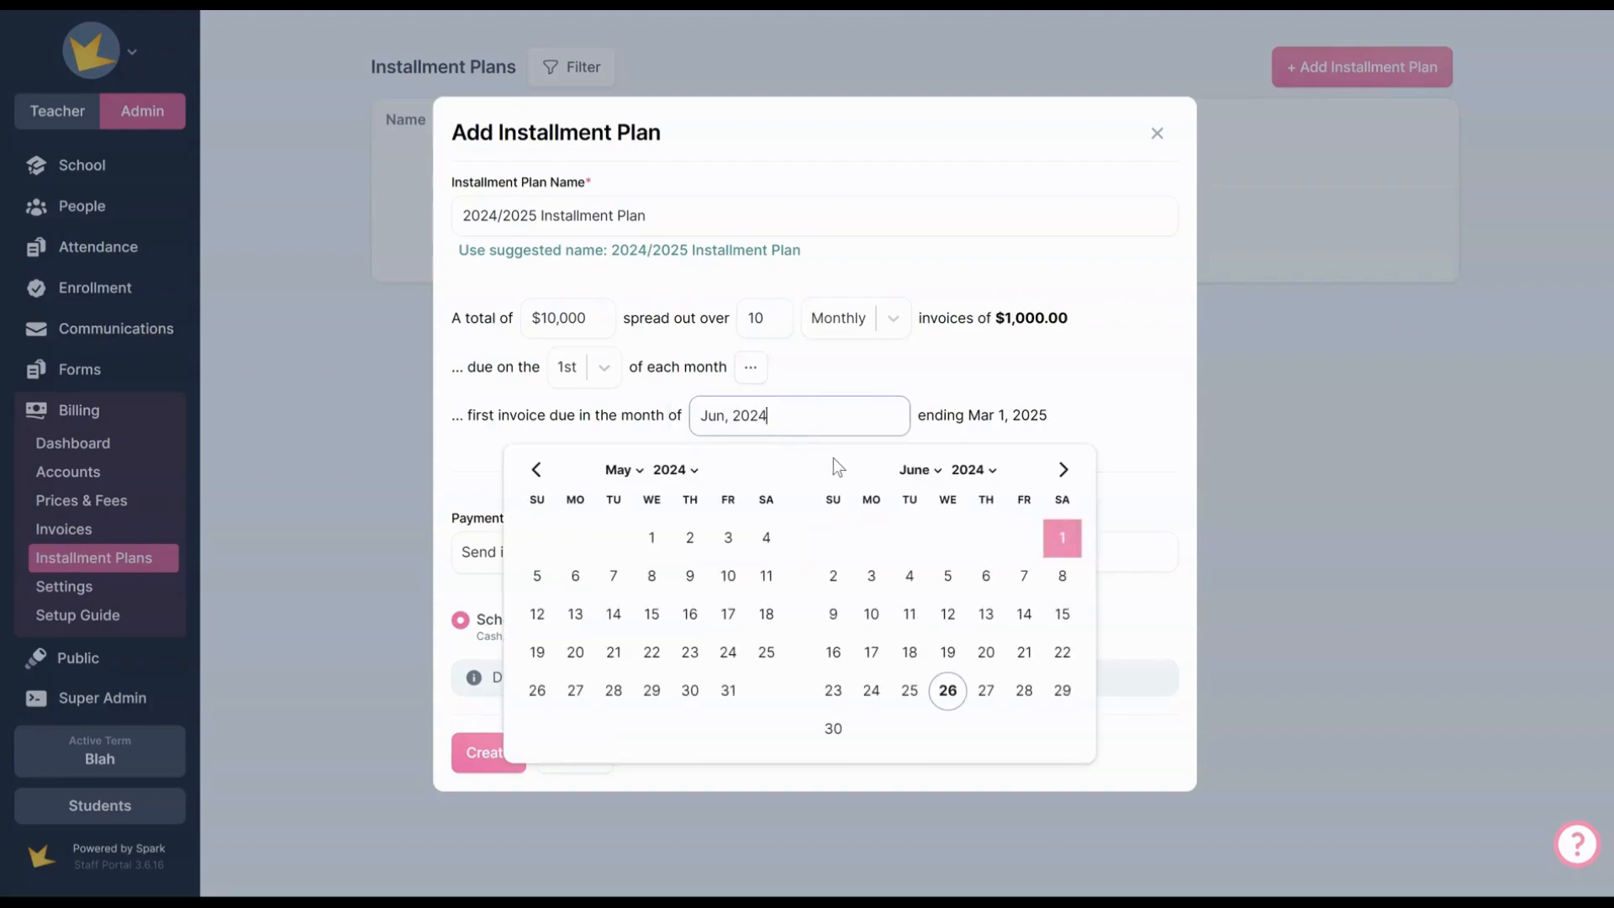
pyautogui.click(1063, 471)
pyautogui.click(1063, 471)
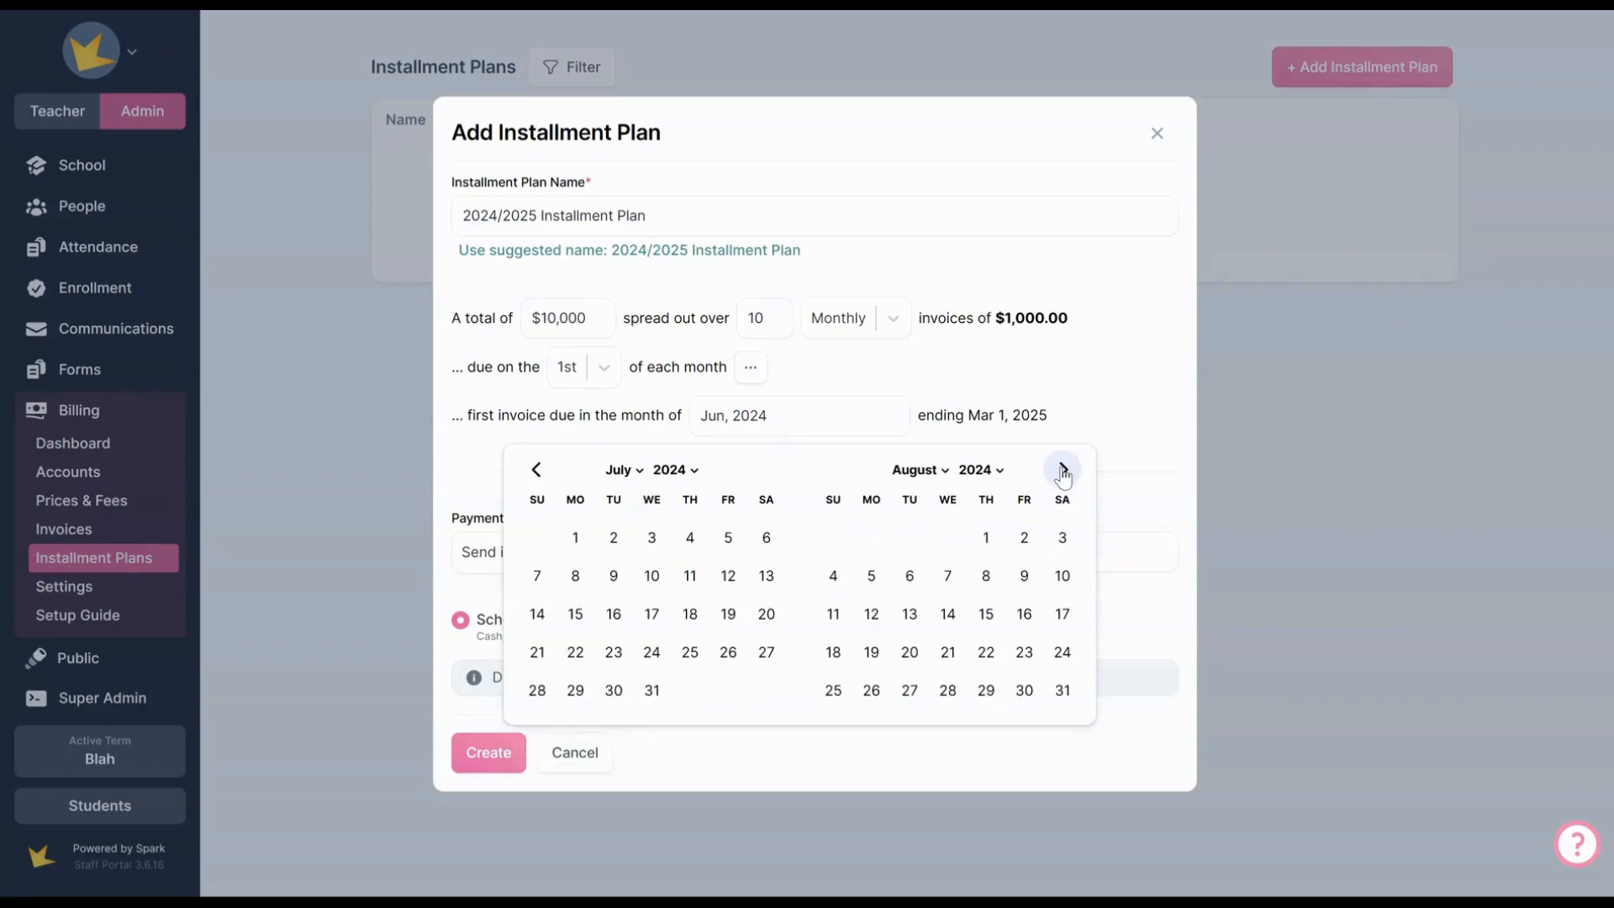
pyautogui.click(1063, 471)
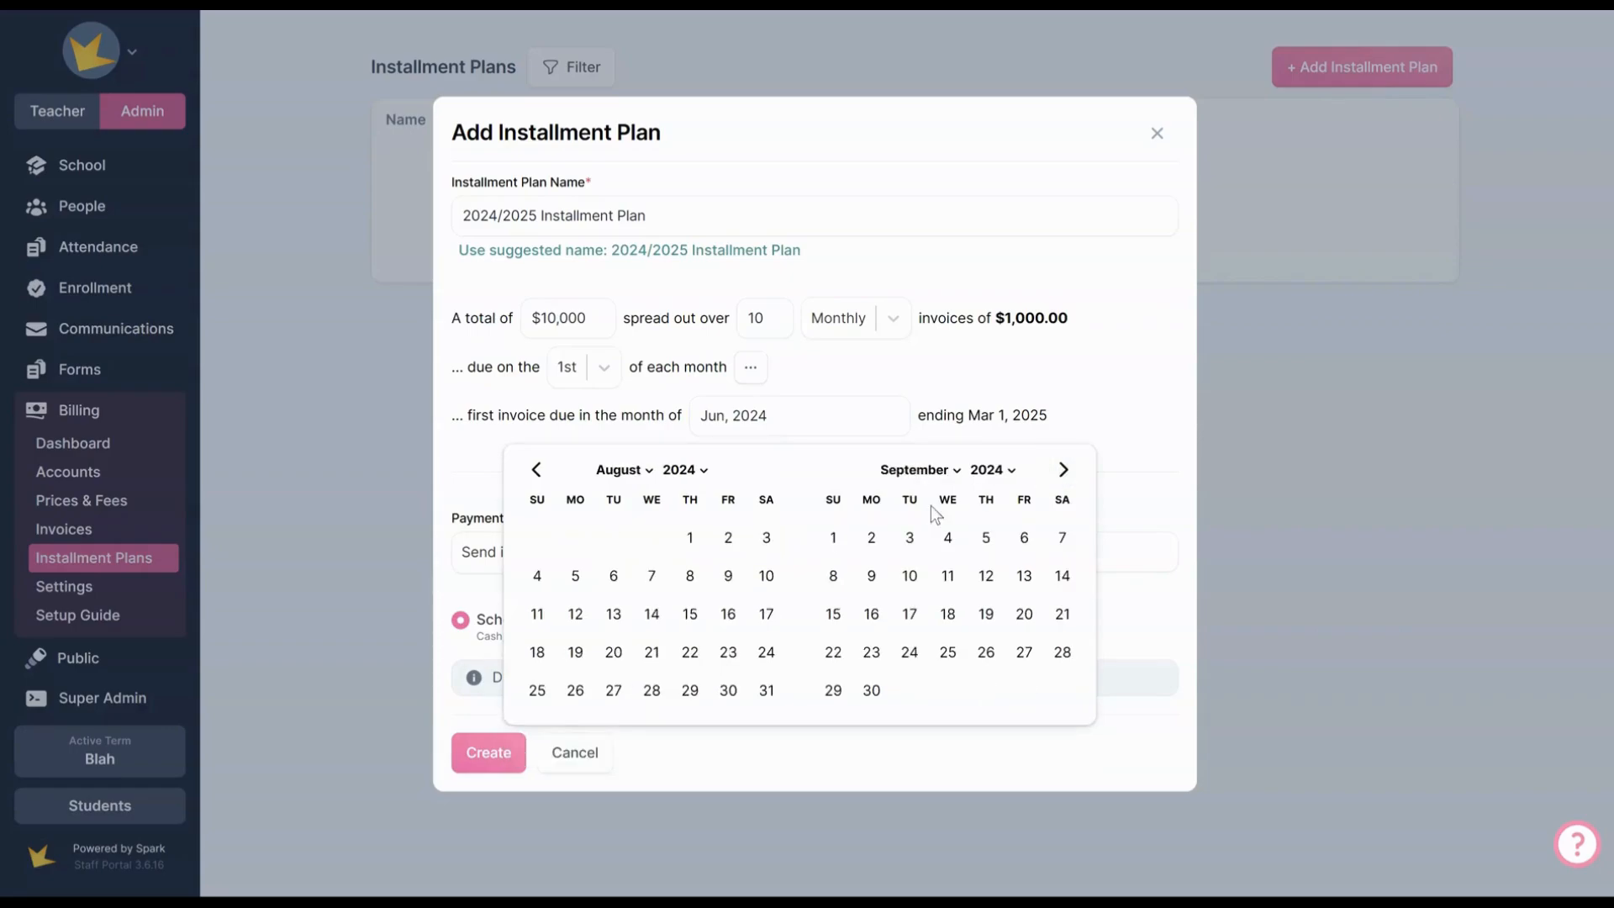
pyautogui.click(835, 539)
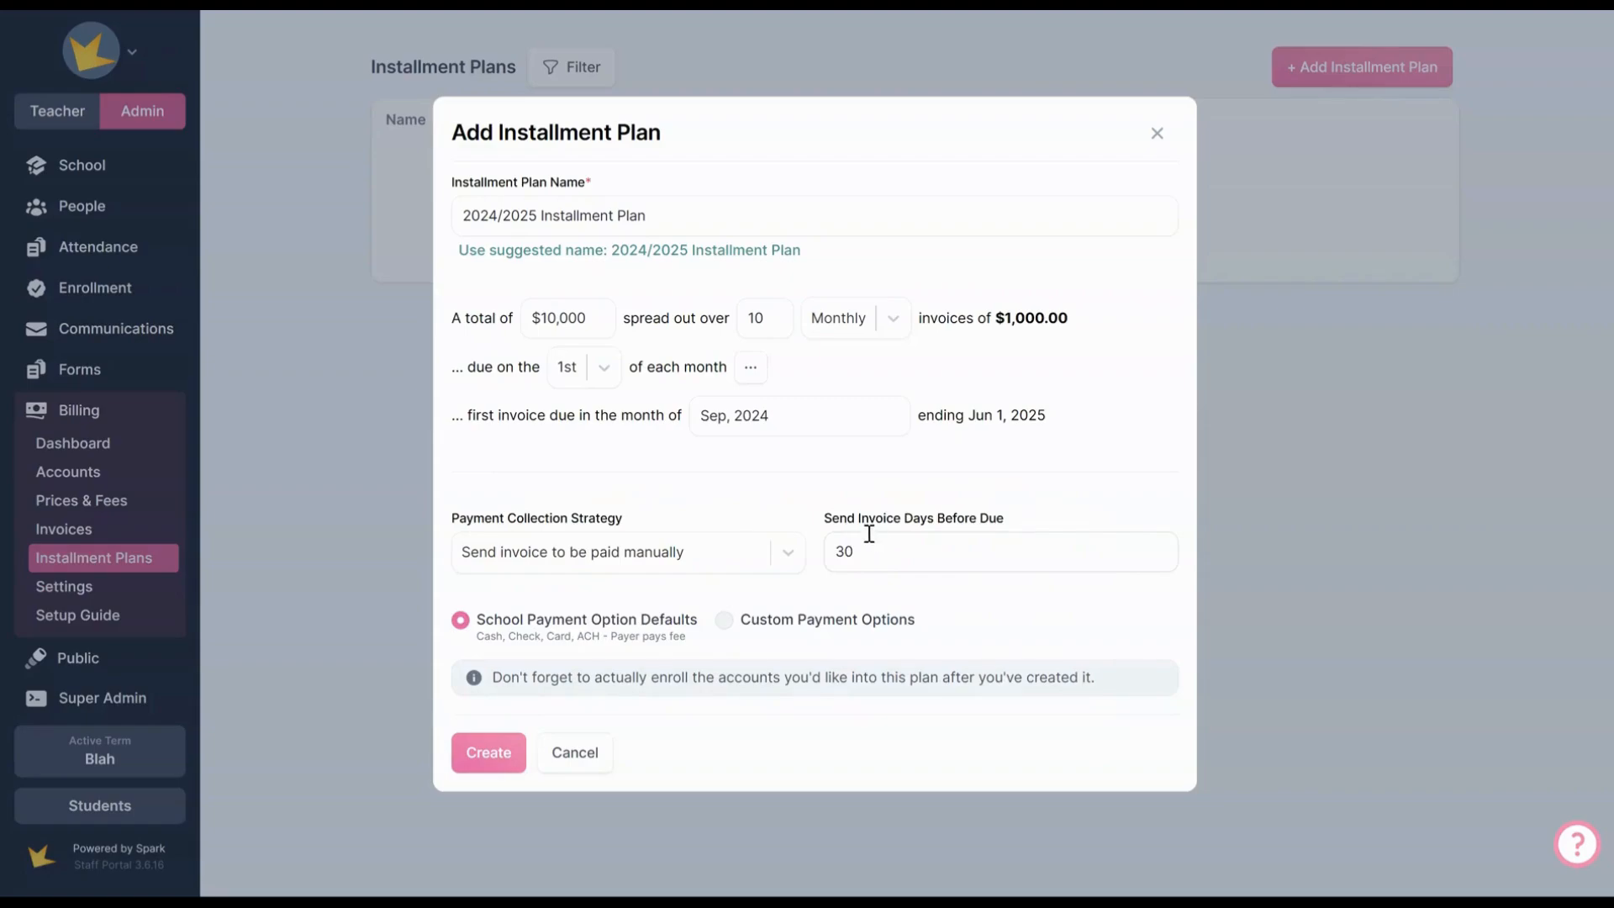
# Keep the payment collection strategy on sending invoices to be paid manually, and send them 7 days before the due date.
pyautogui.click(786, 559)
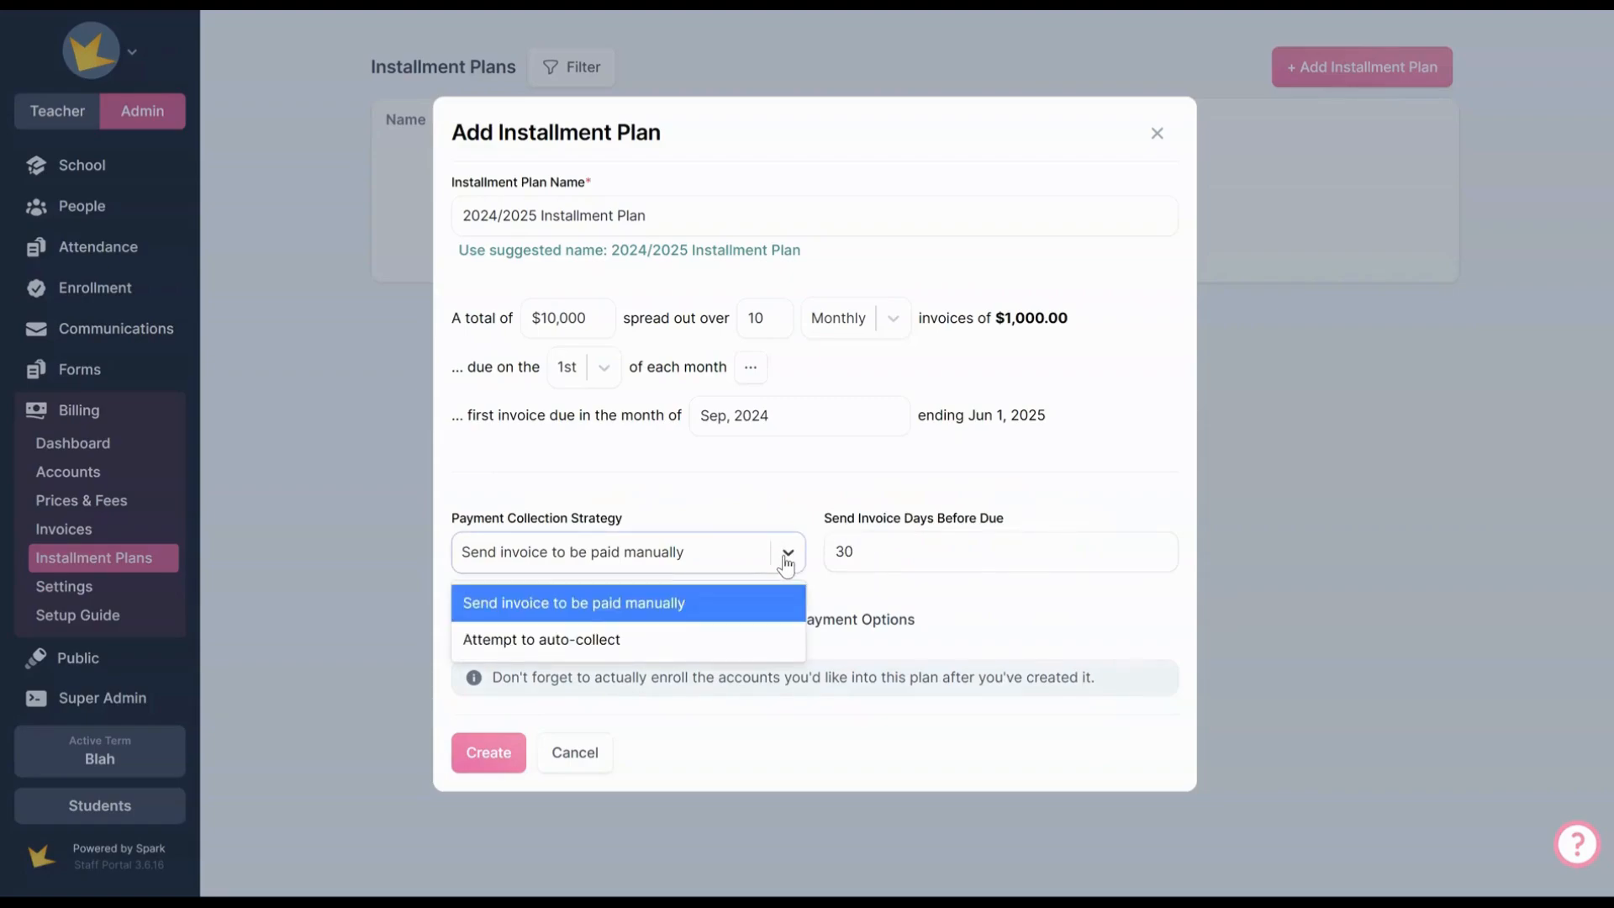
pyautogui.click(769, 605)
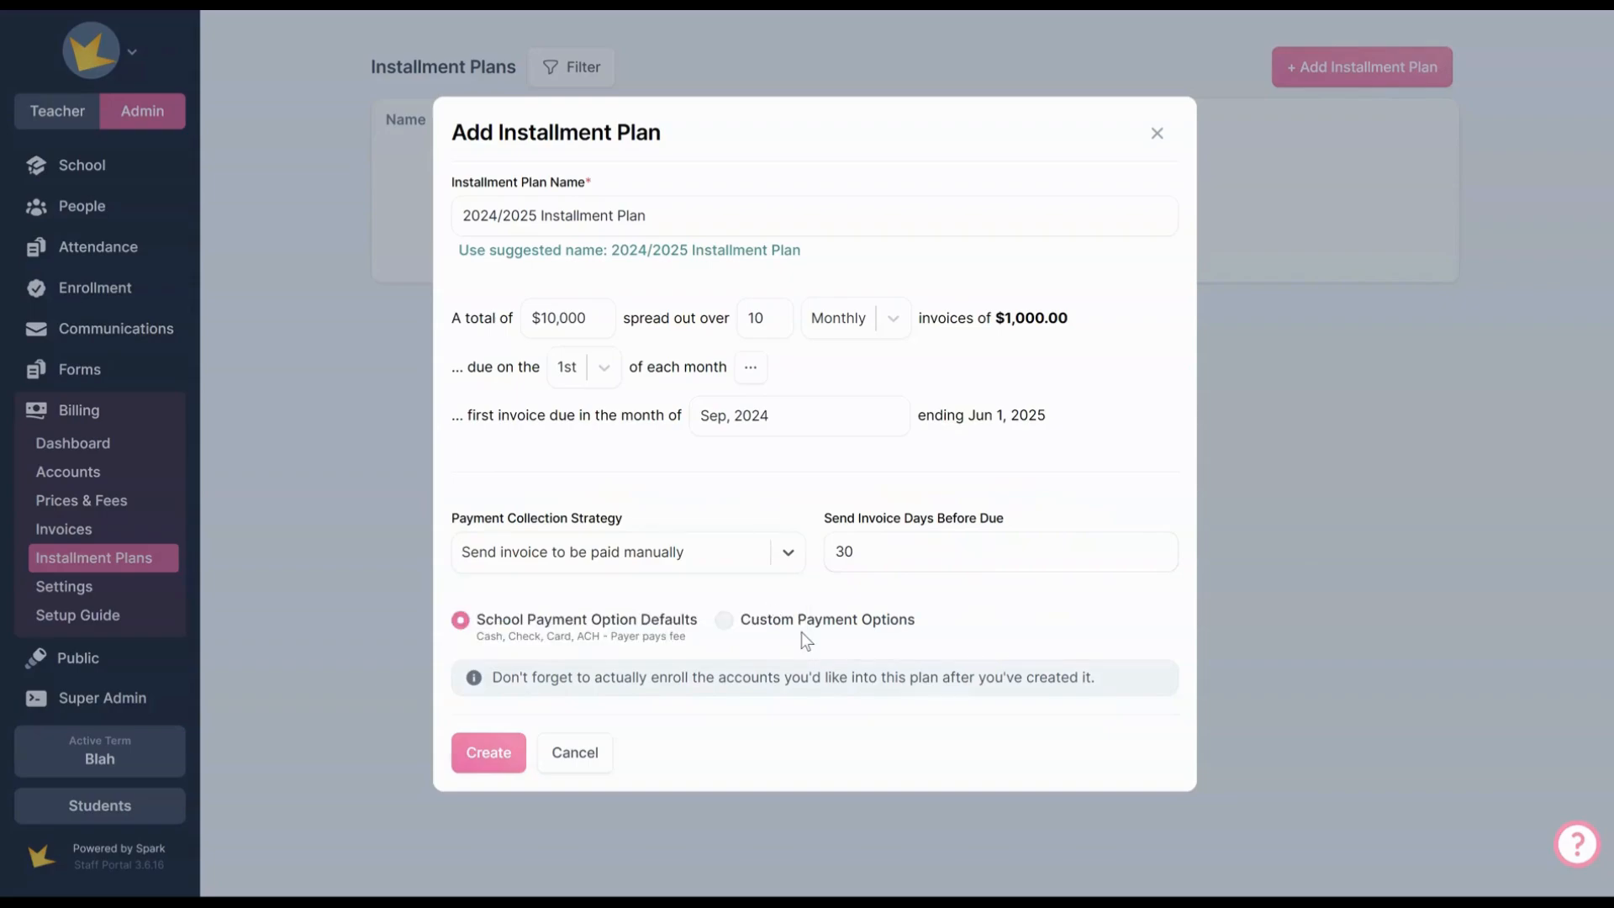
pyautogui.click(888, 548)
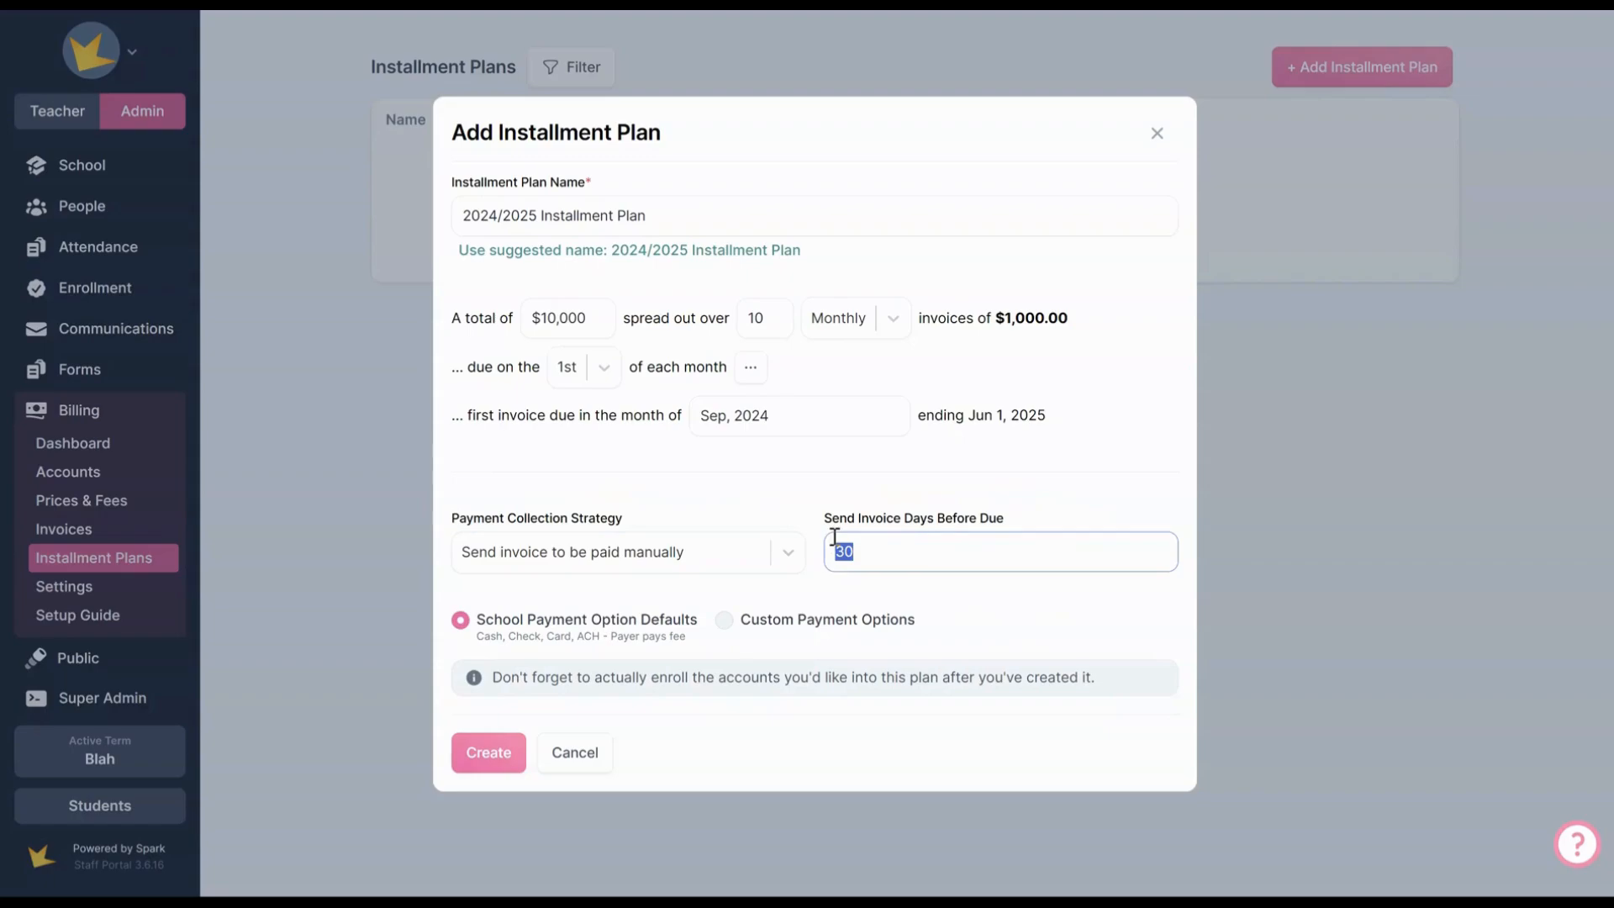
pyautogui.write('7')
# Look over the custom payment options, then create the plan with the School Payment Option Defaults.
pyautogui.click(724, 620)
pyautogui.scroll(-3, 727, 644)
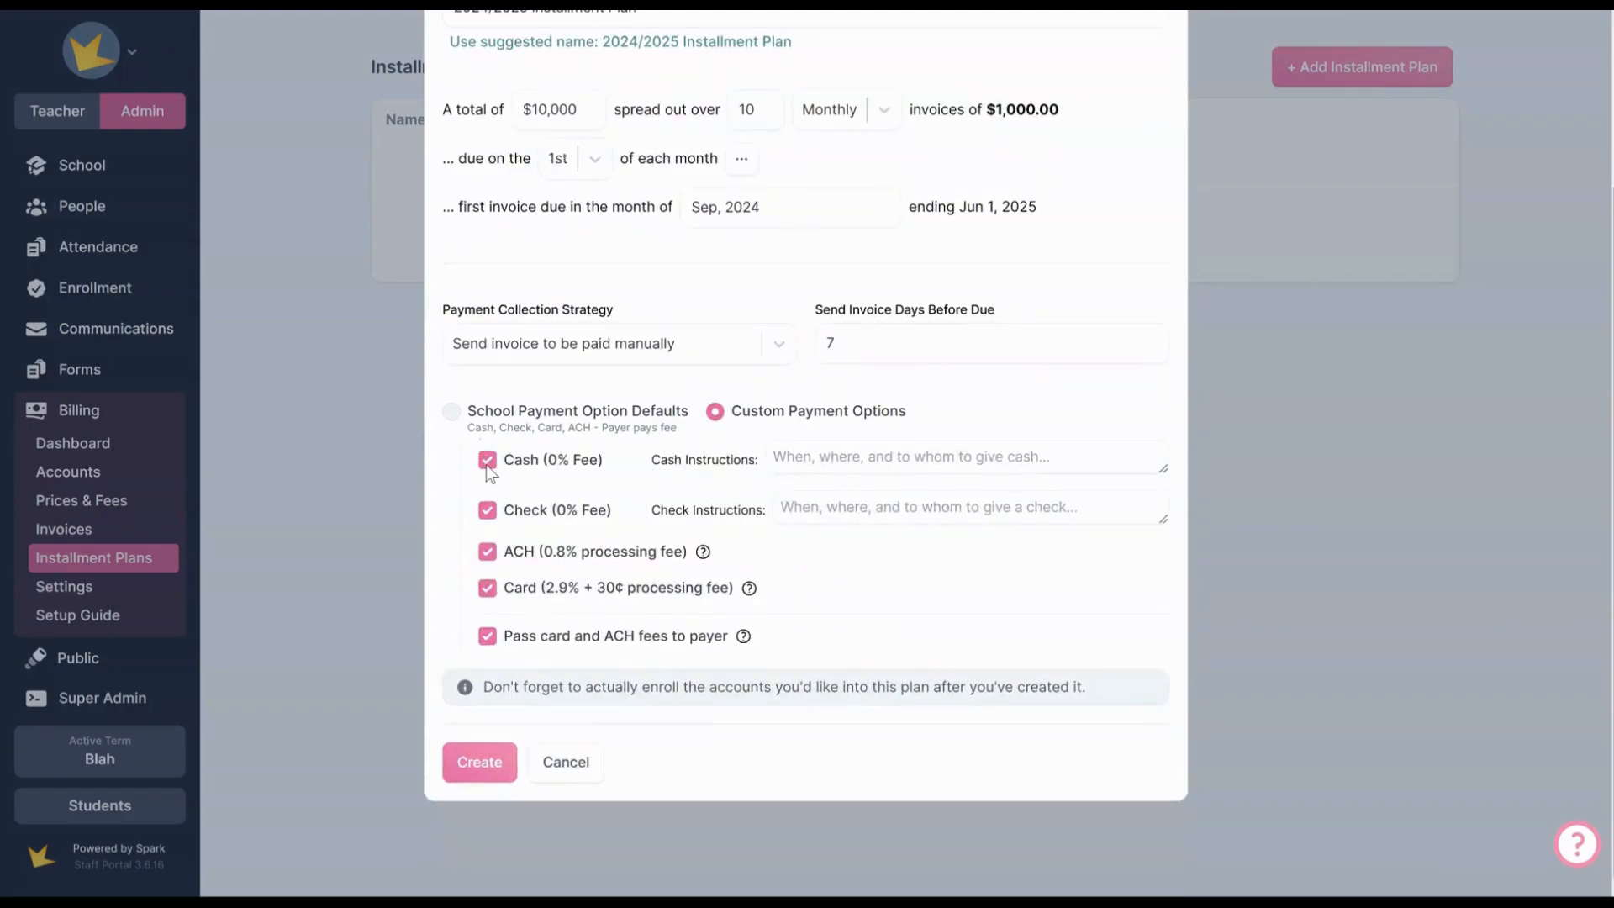
pyautogui.click(455, 414)
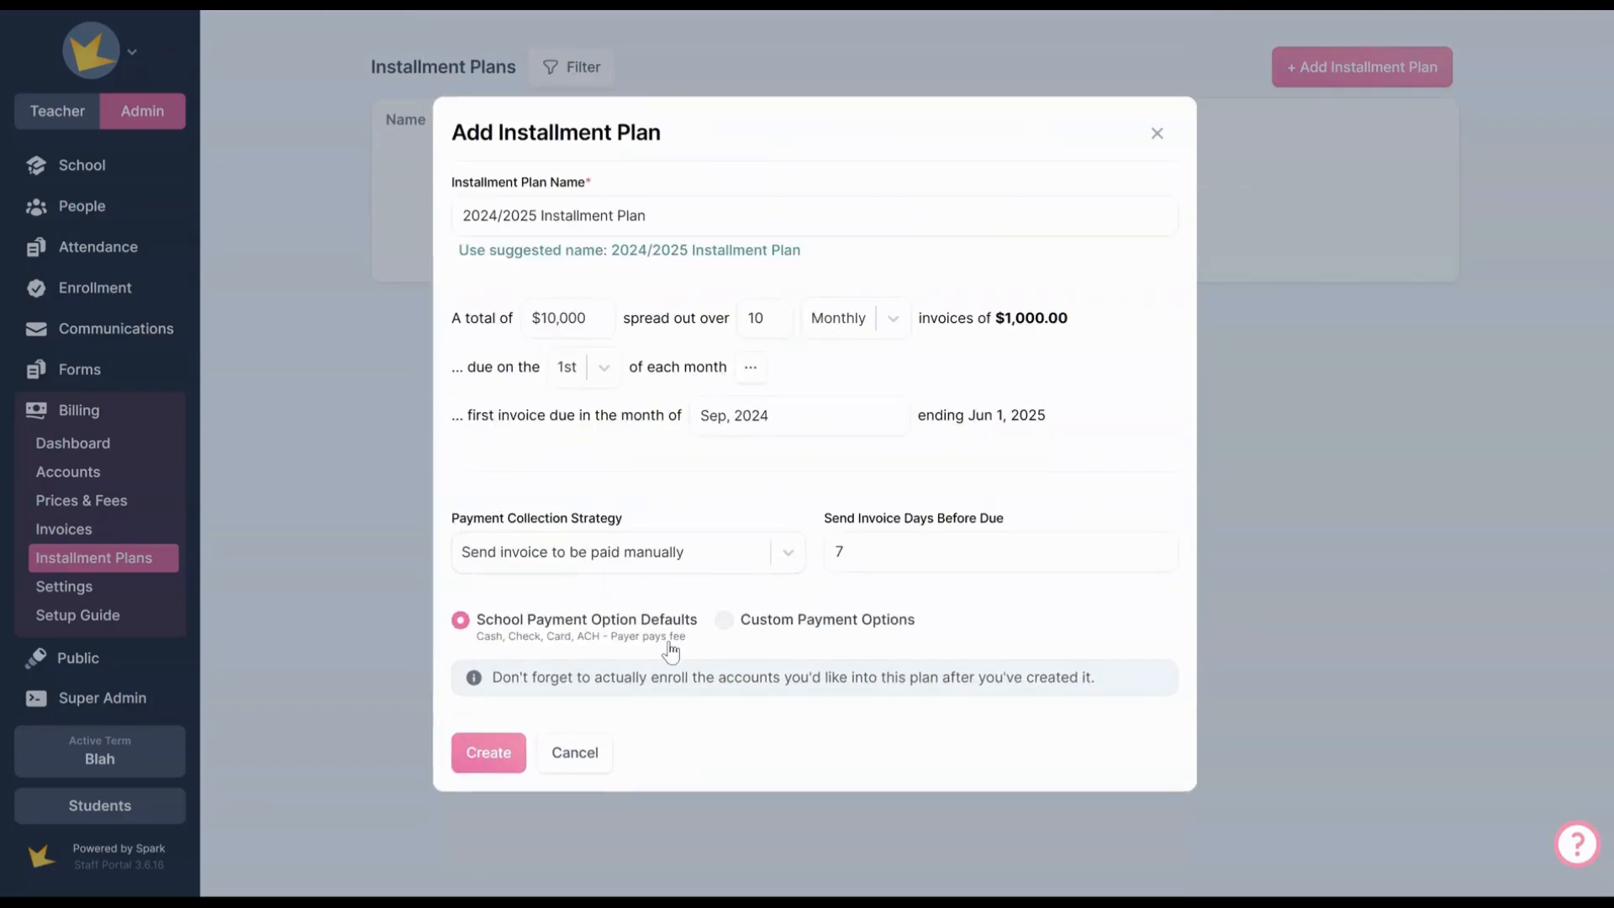
pyautogui.click(465, 760)
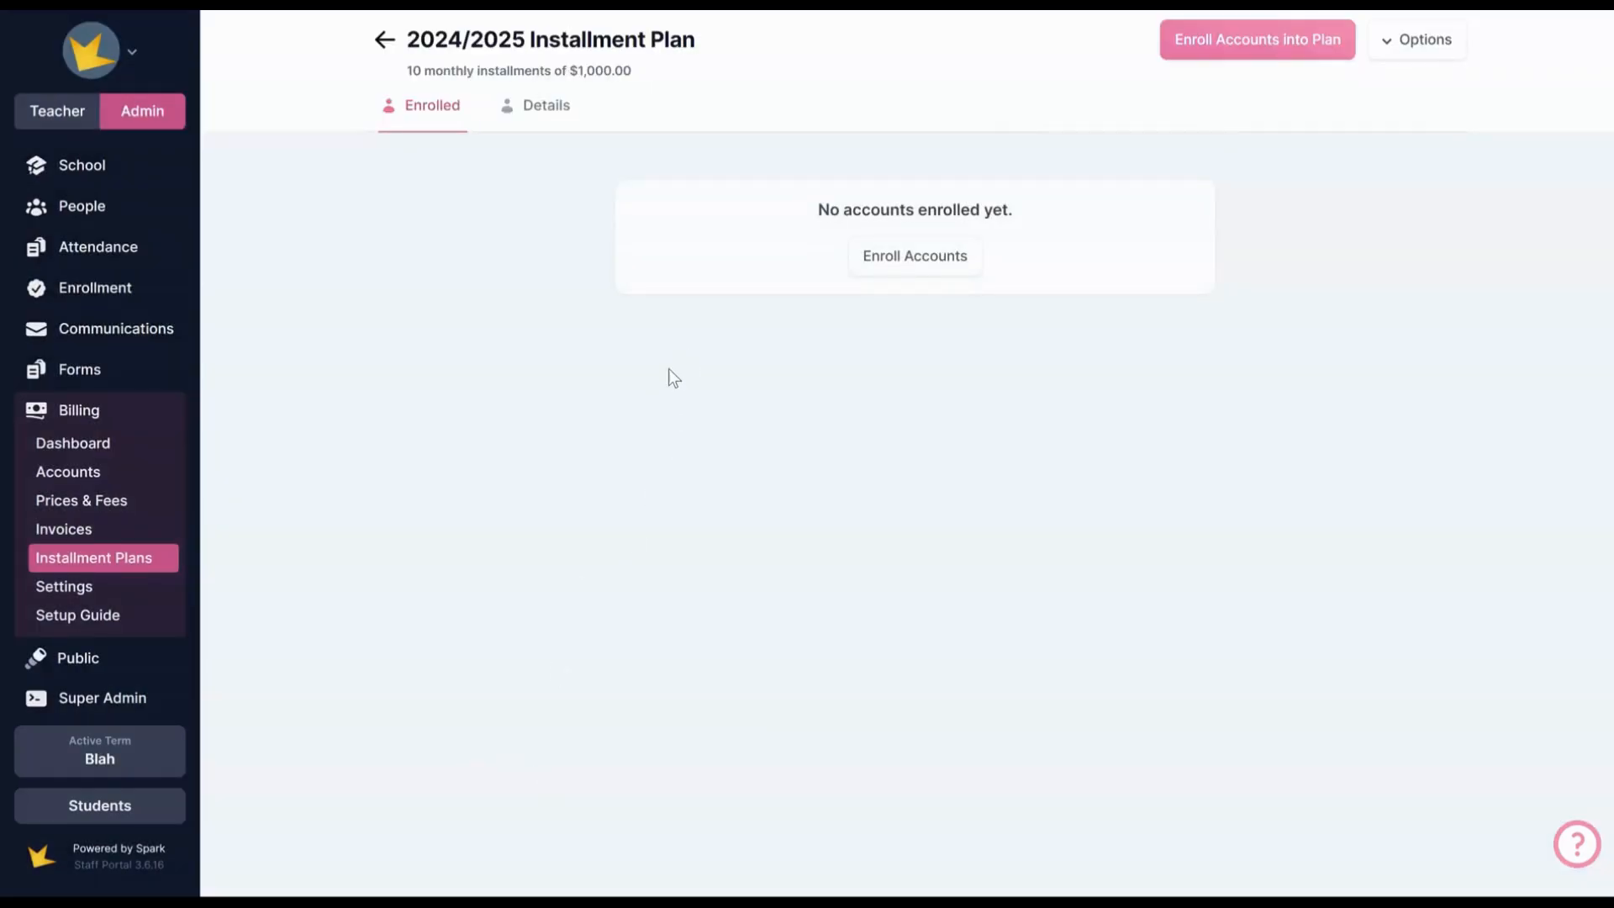
# Review the new plan's default details and return to its enrolled accounts.
pyautogui.click(536, 108)
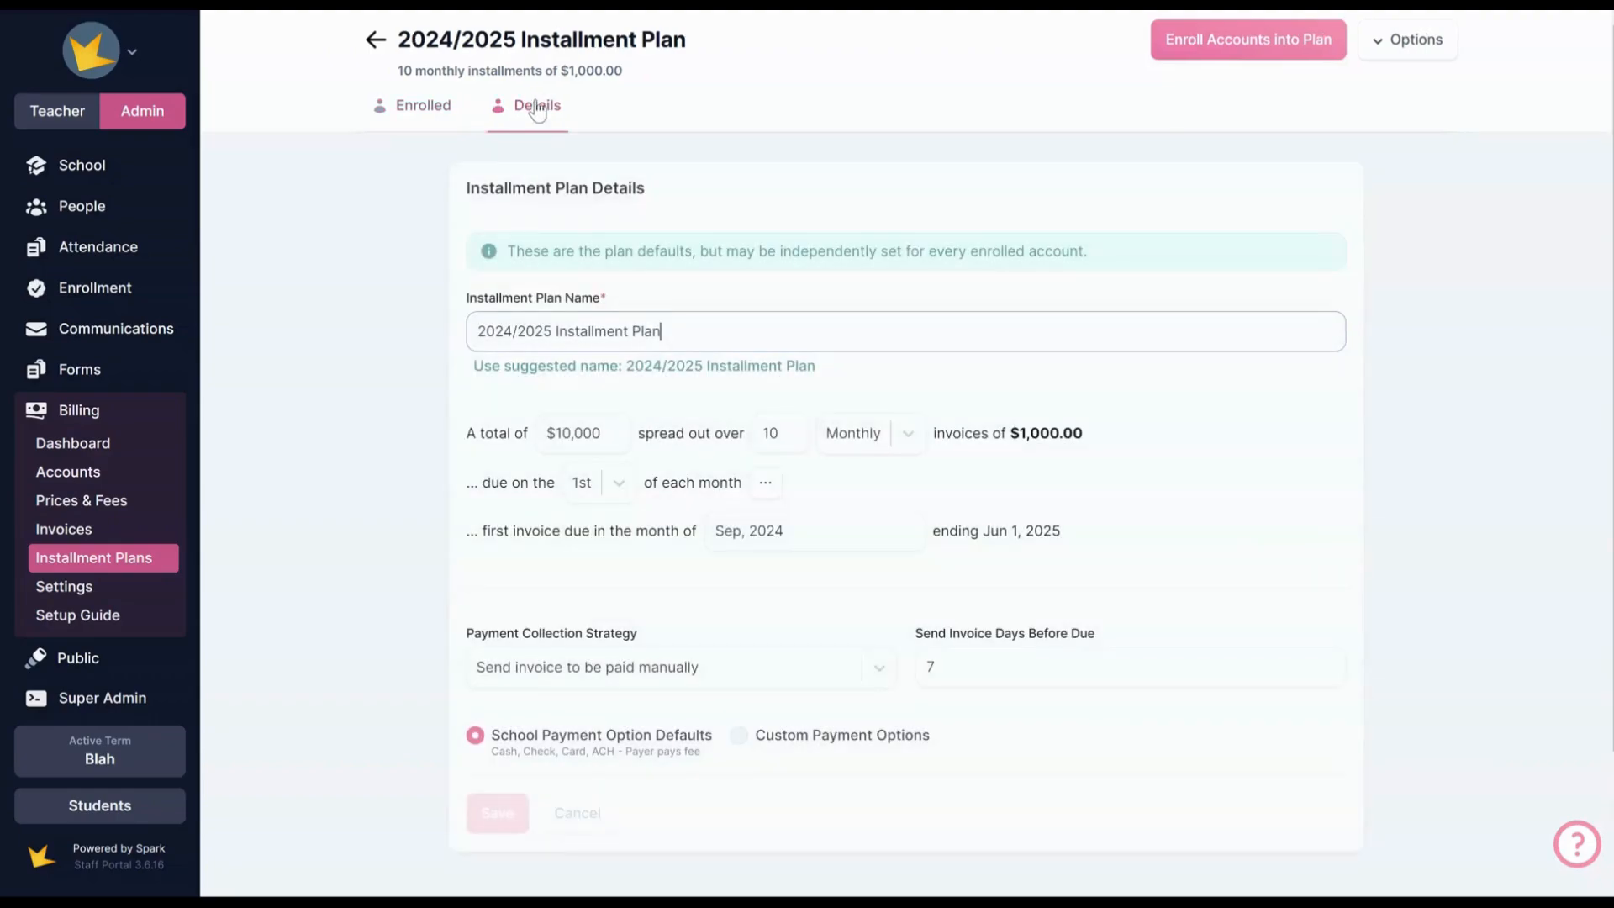
pyautogui.scroll(-2, 738, 314)
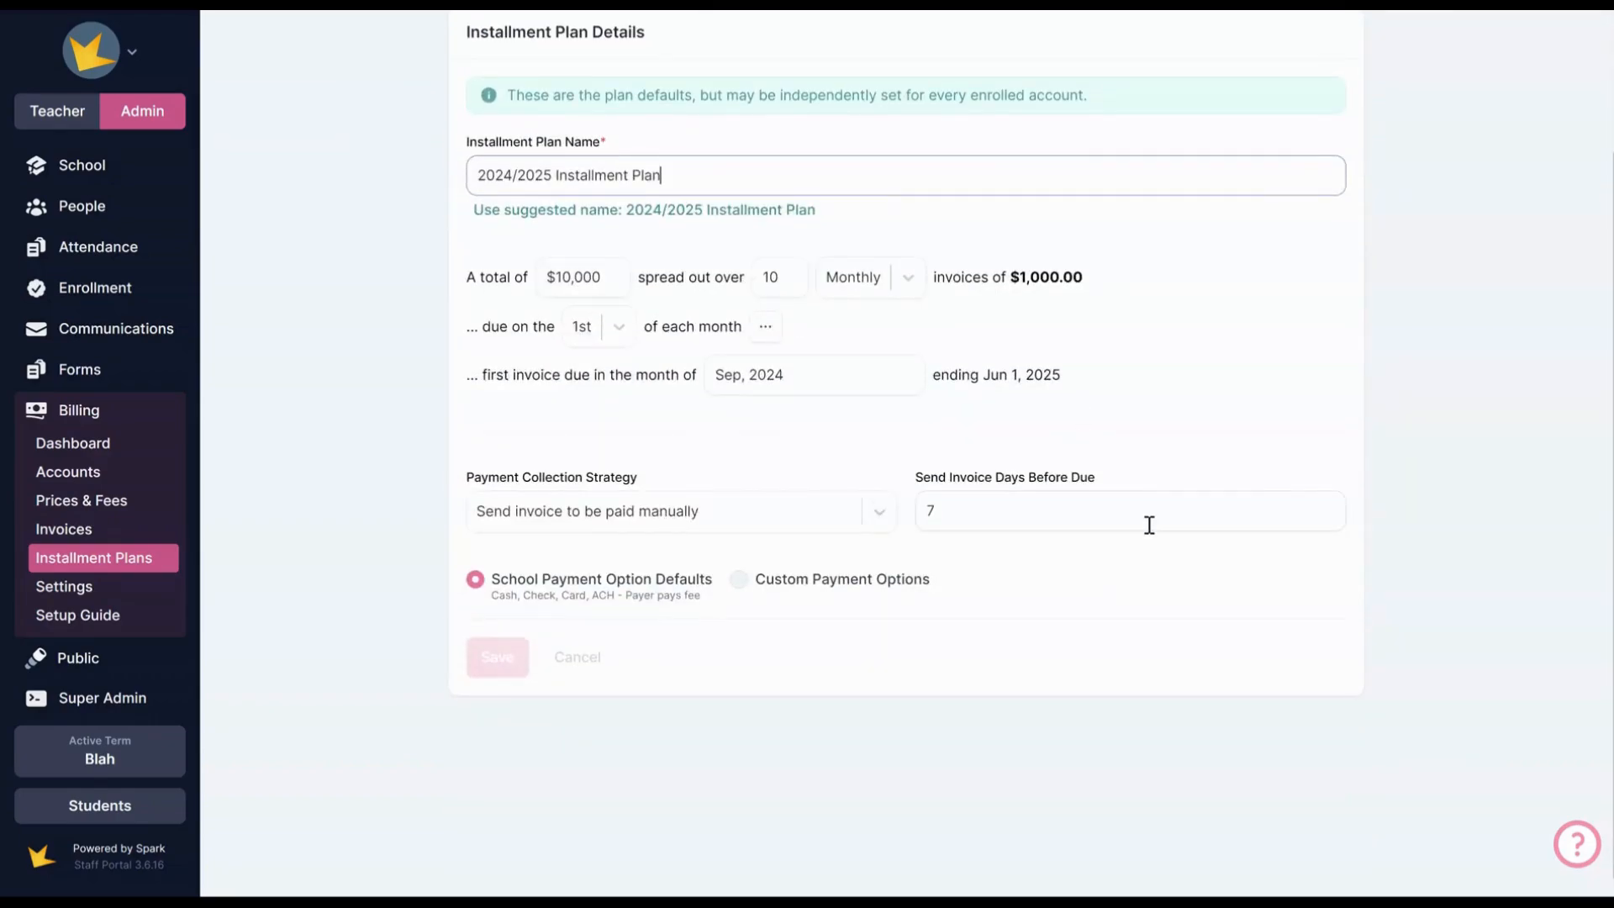
pyautogui.scroll(2, 1149, 524)
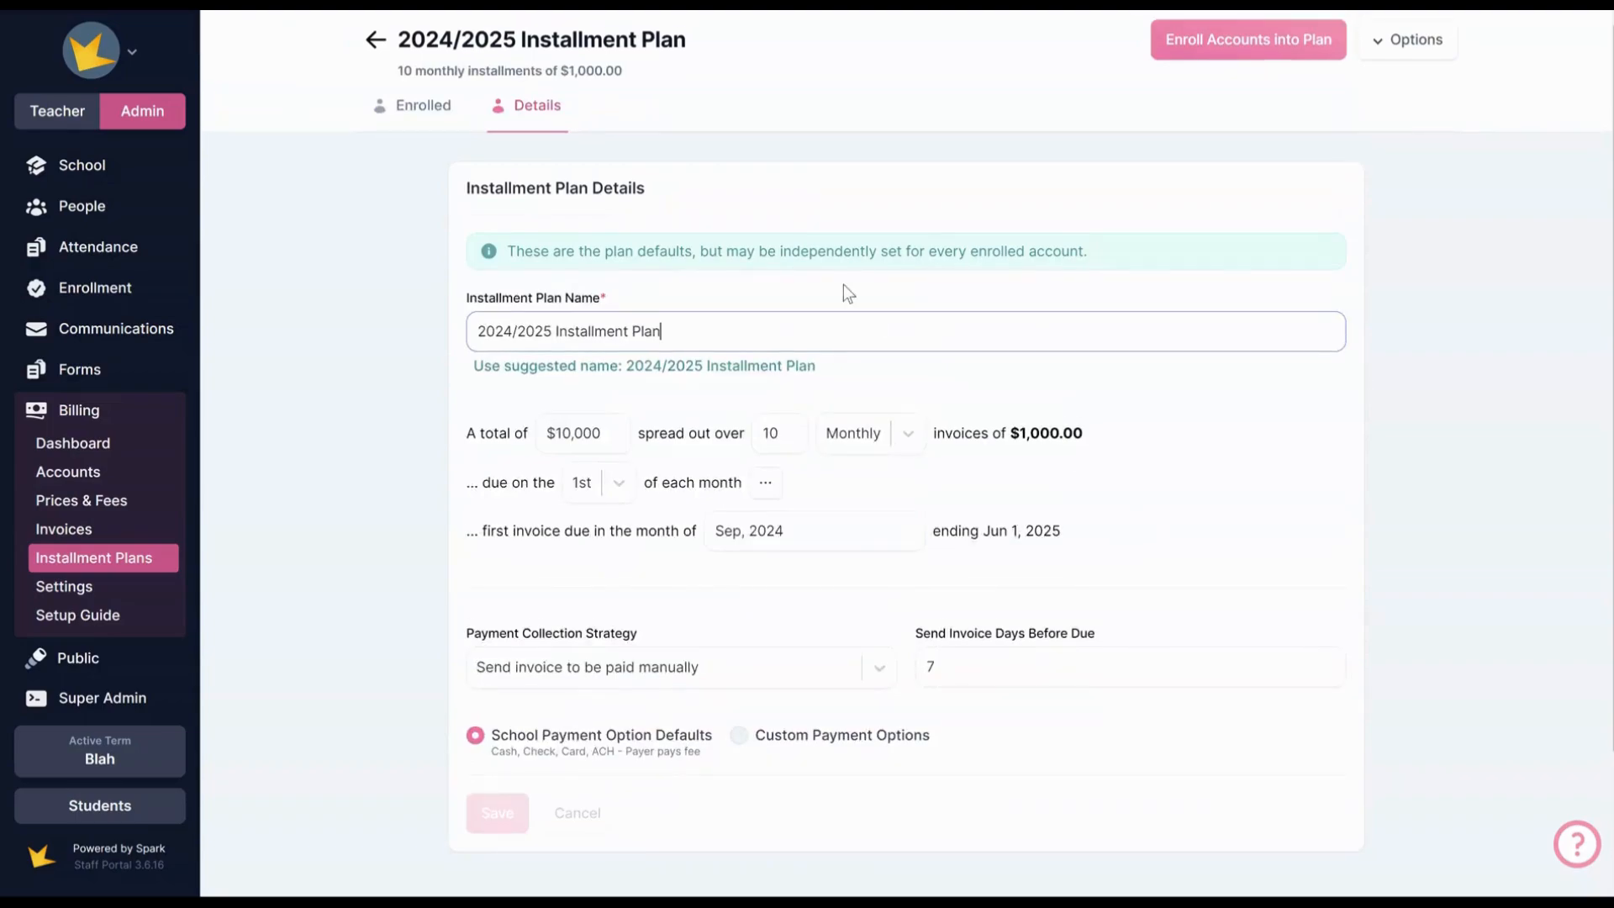
pyautogui.click(433, 107)
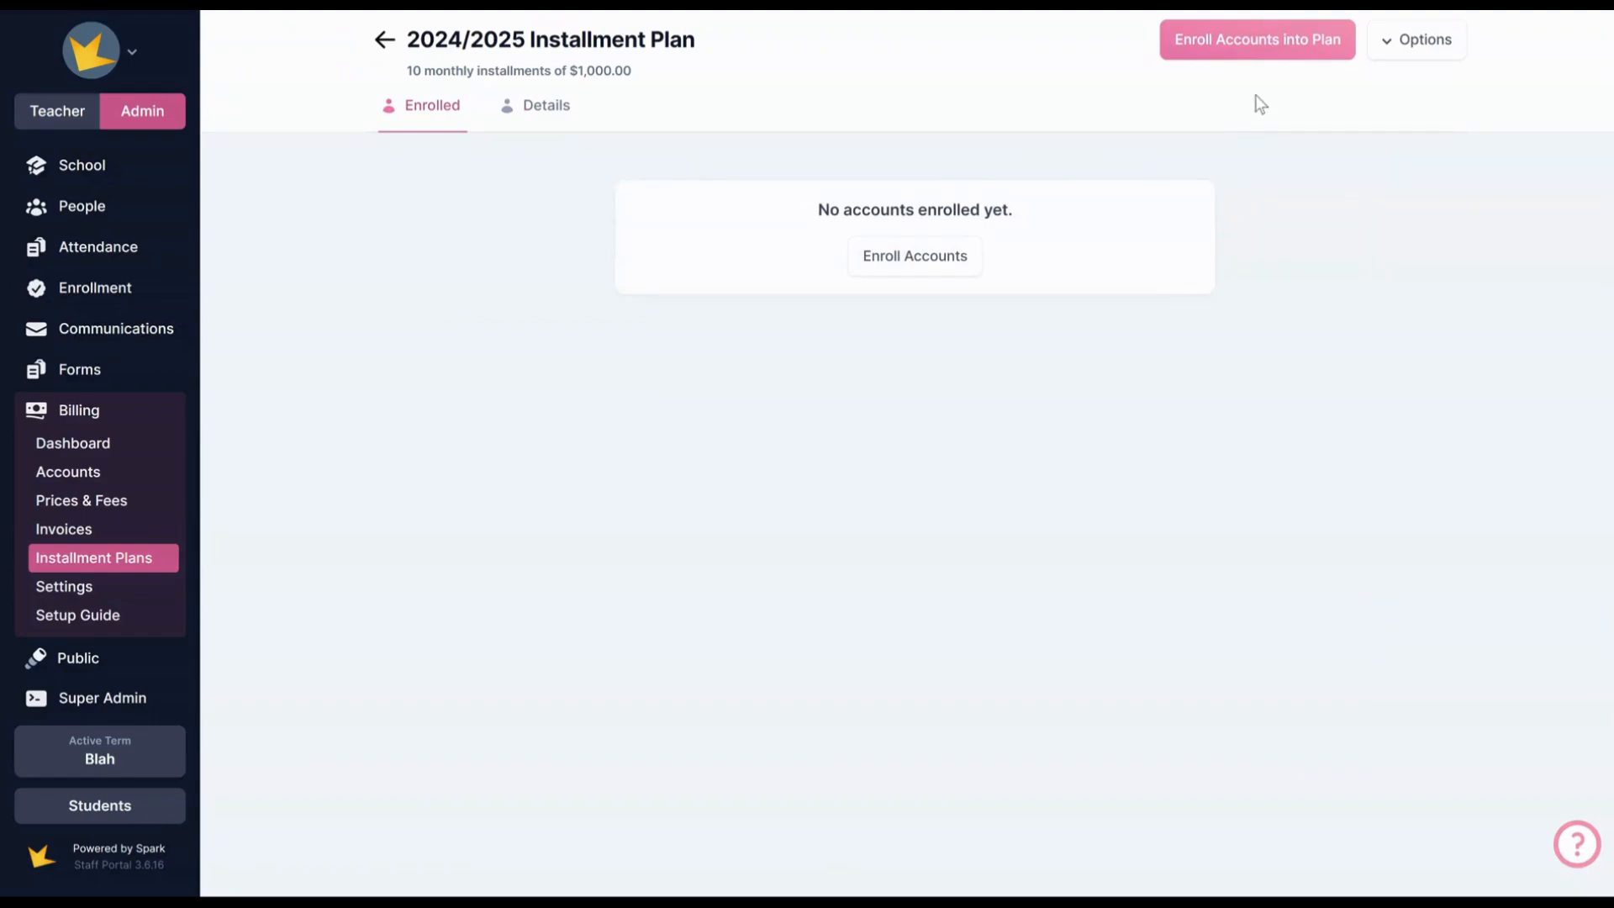
# Set up an enrollment into the plan for the second listed account, spreading its total over 12 monthly invoices.
pyautogui.click(1227, 48)
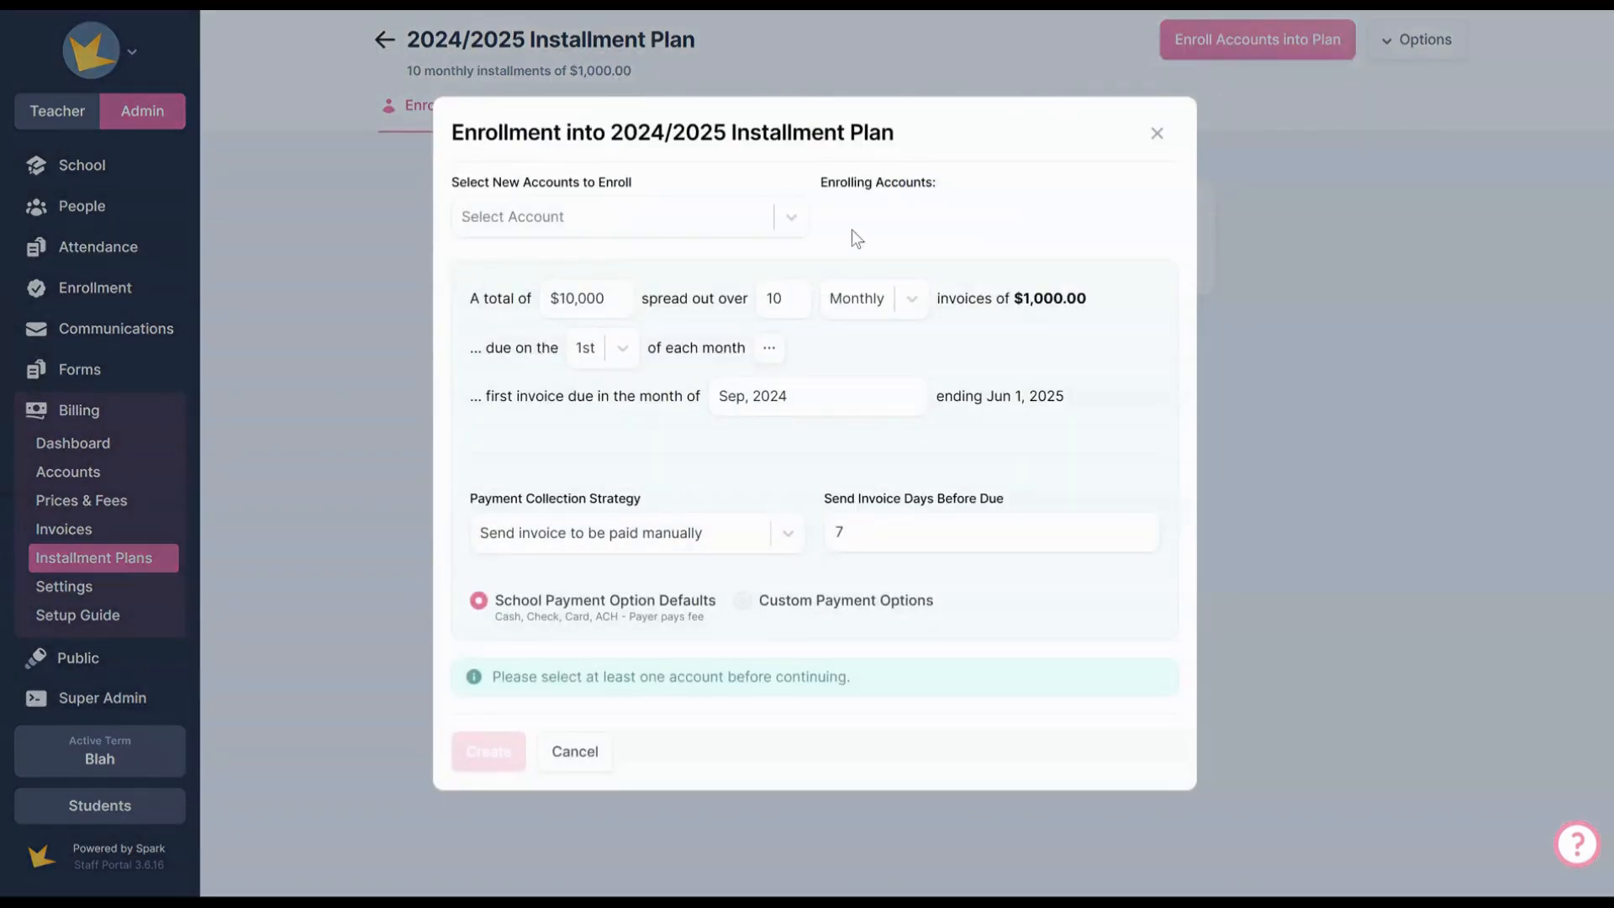
pyautogui.click(791, 218)
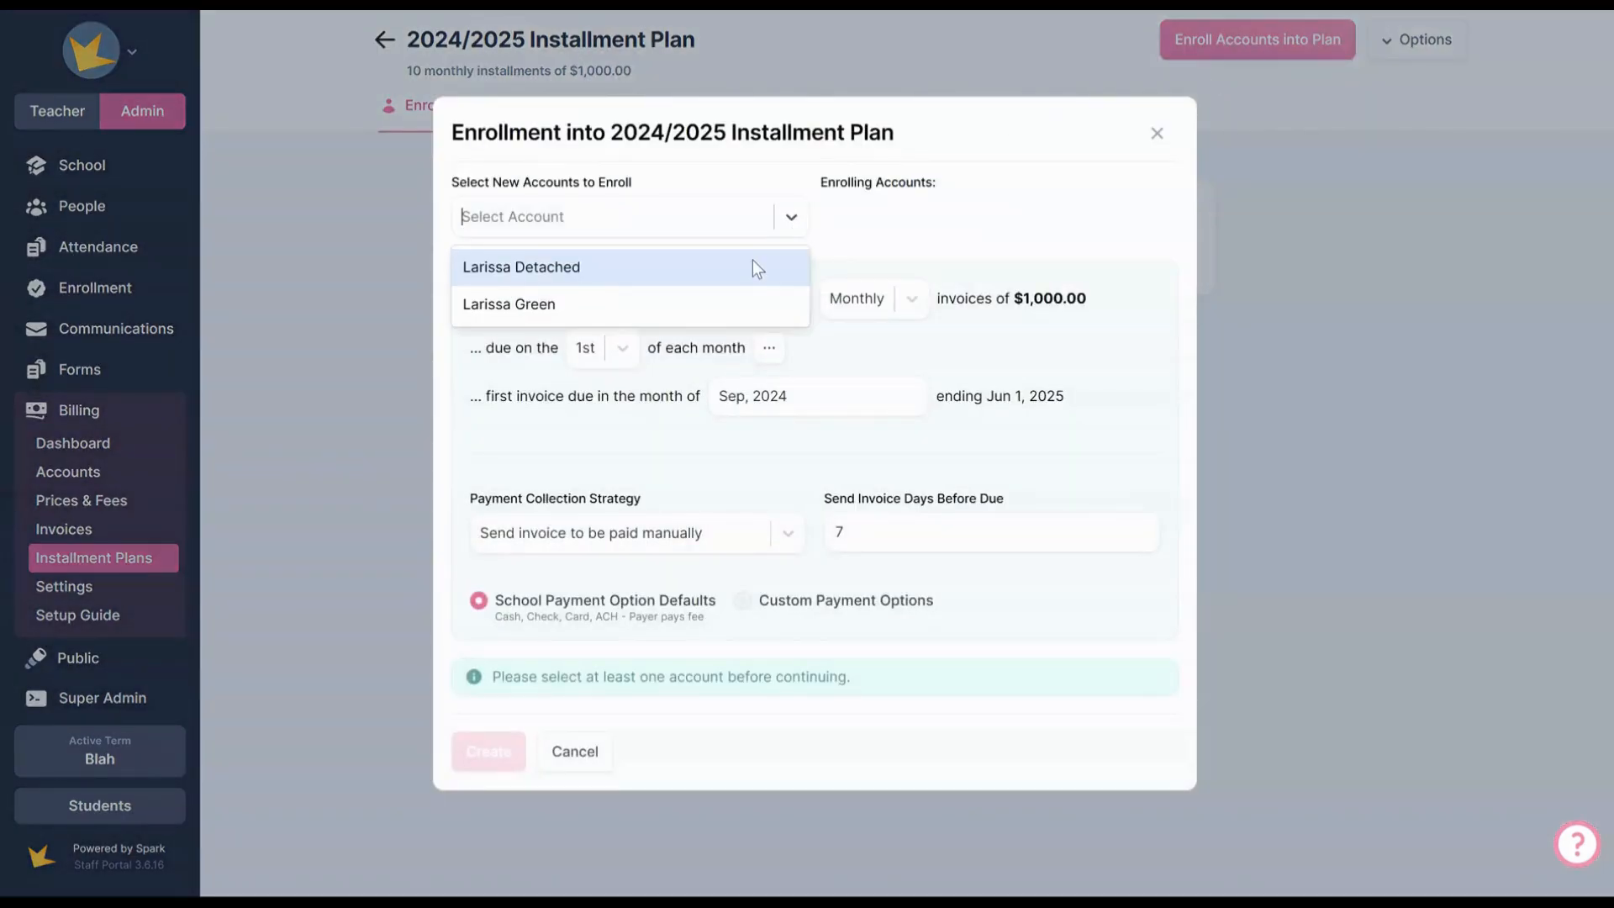
pyautogui.click(704, 321)
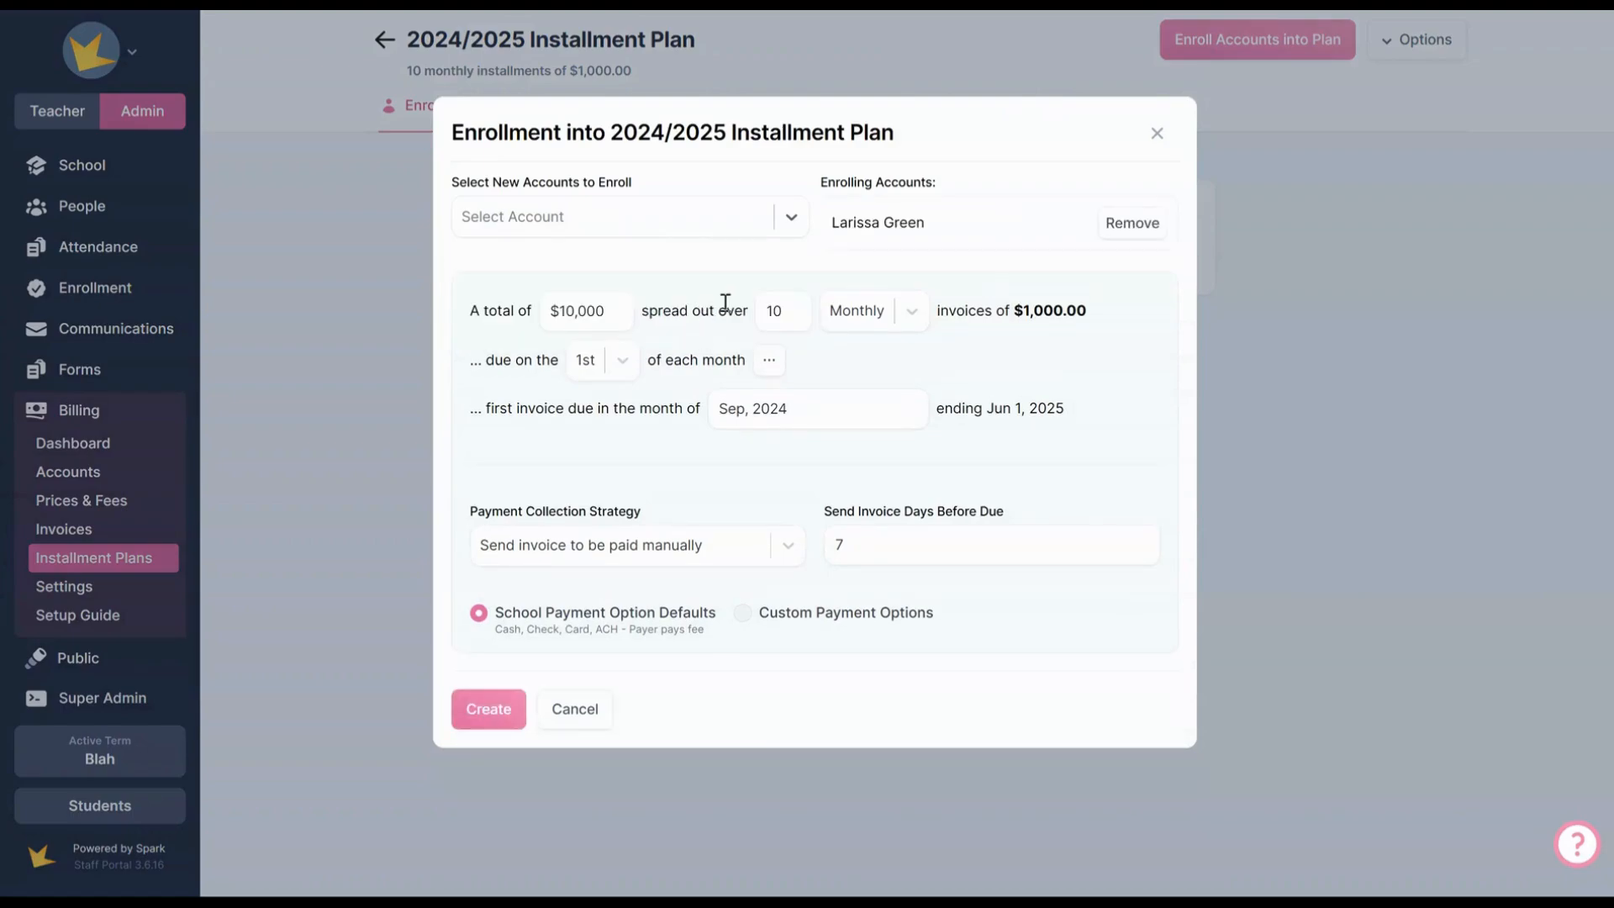
pyautogui.click(605, 313)
pyautogui.moveTo(794, 312); pyautogui.dragTo(754, 322)
pyautogui.write('12')
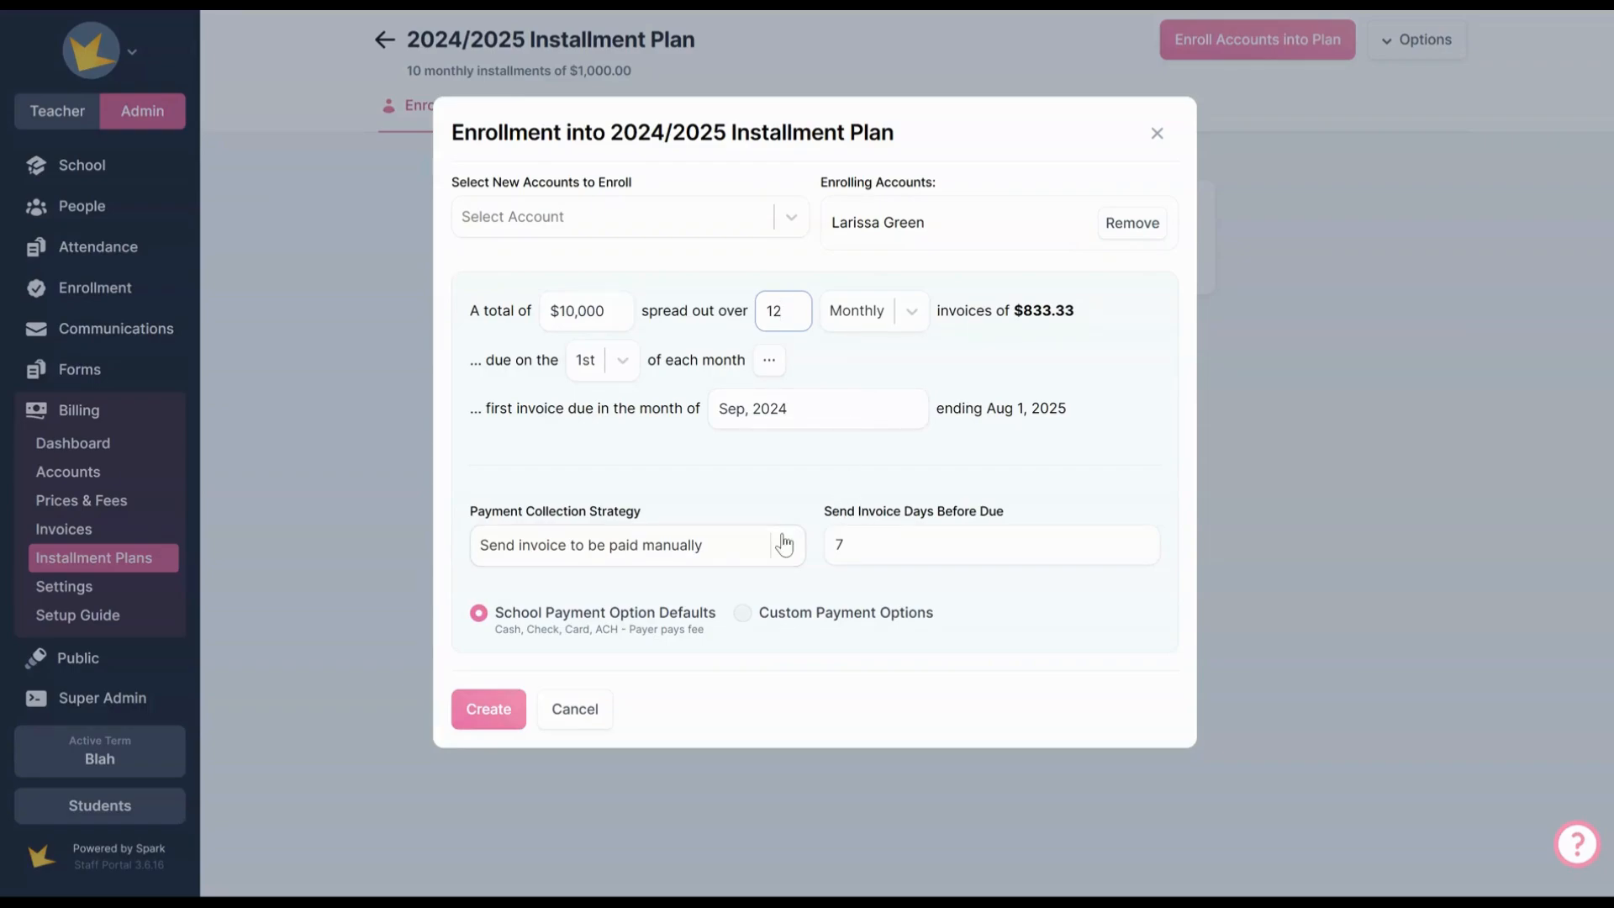
# Submit the enrollment, review the open and due dates of the proposed invoices, and cancel without committing them.
pyautogui.click(515, 714)
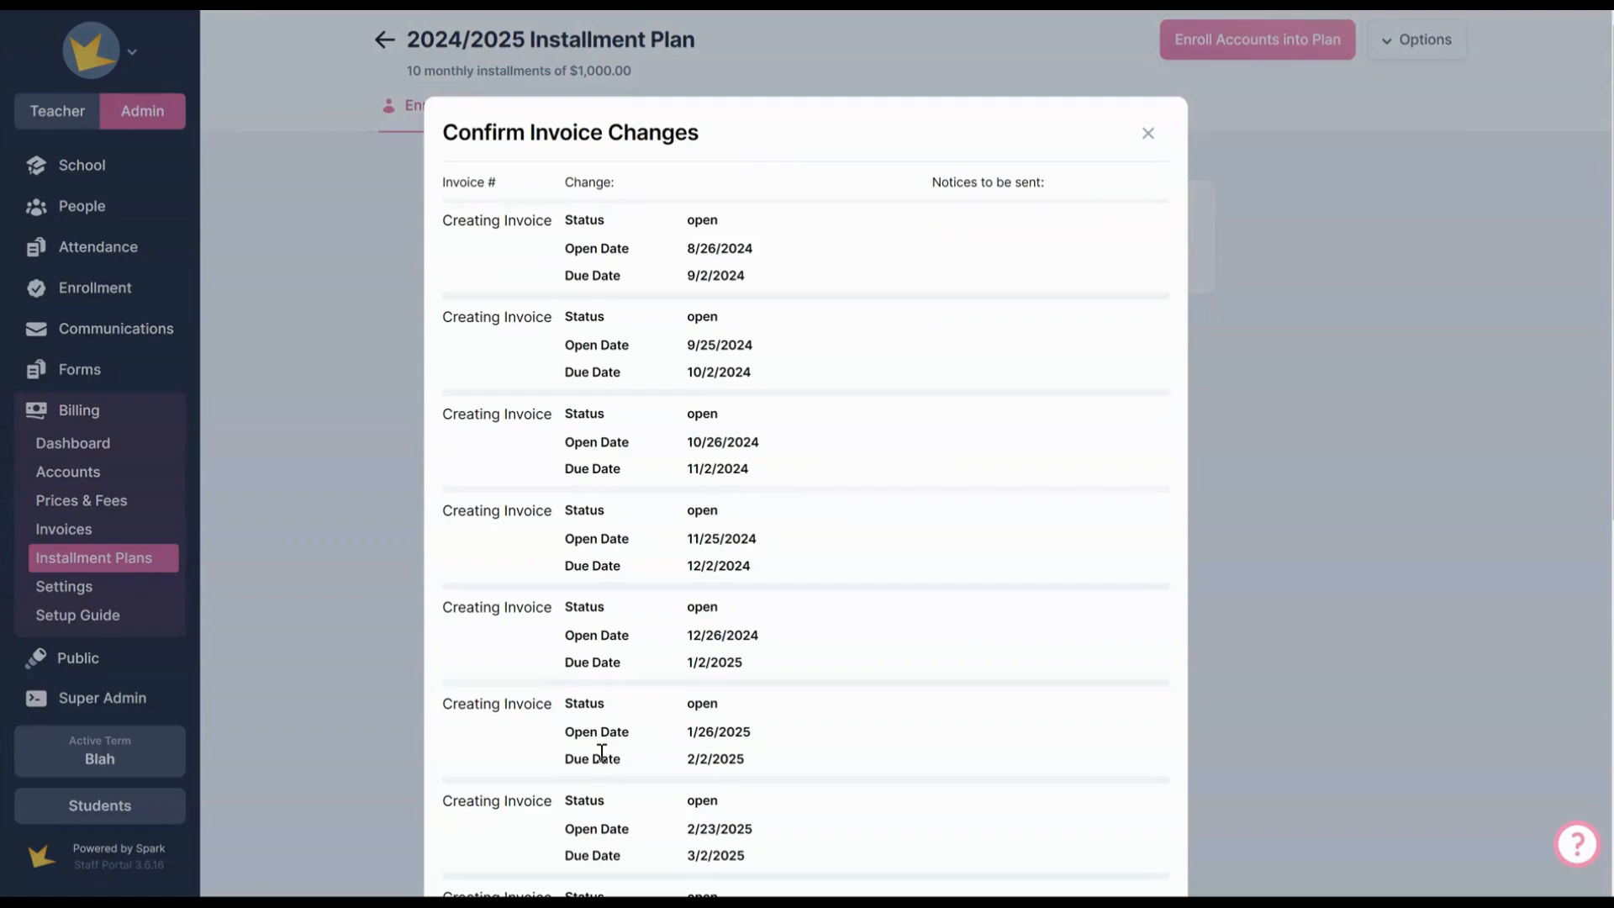
pyautogui.scroll(-8, 537, 245)
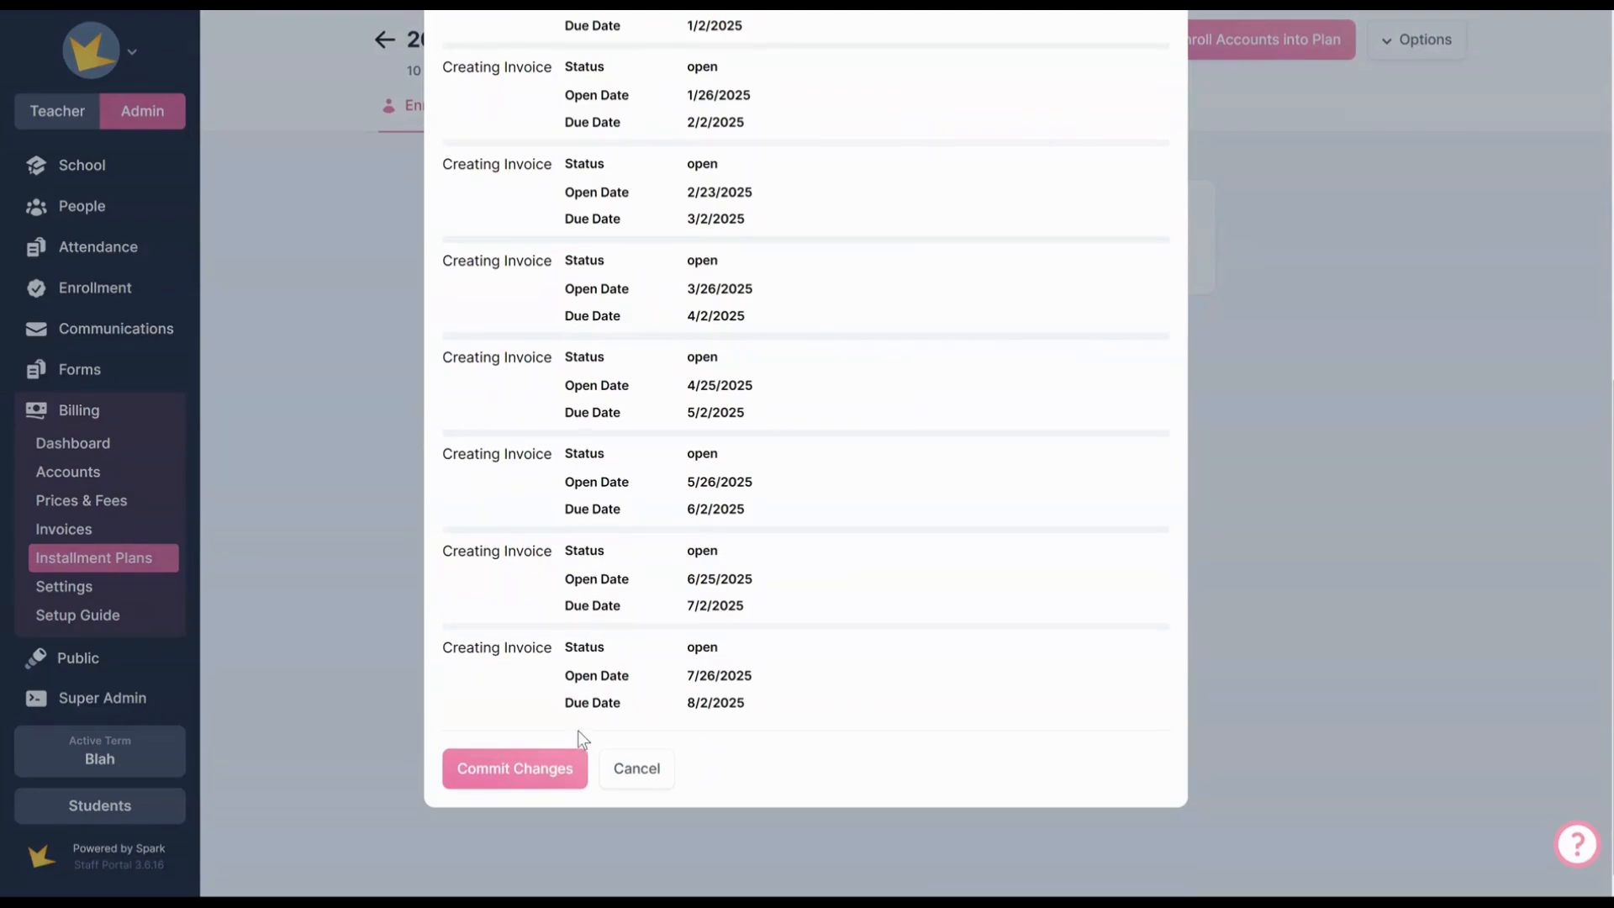
pyautogui.scroll(10, 740, 664)
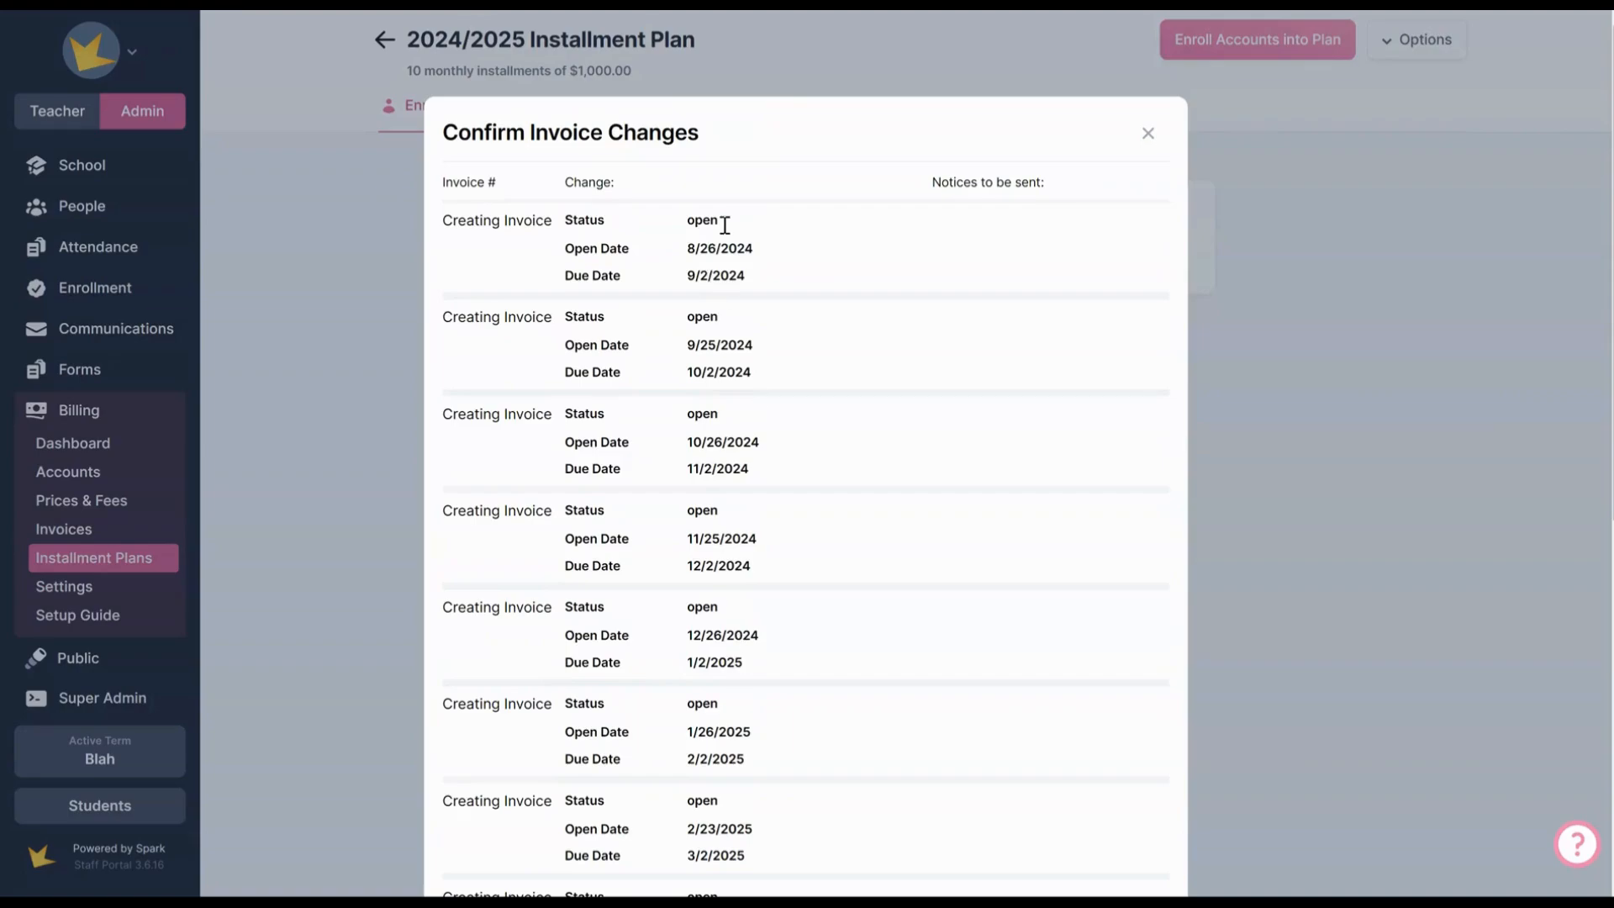
pyautogui.scroll(-1, 910, 324)
pyautogui.scroll(-8, 908, 324)
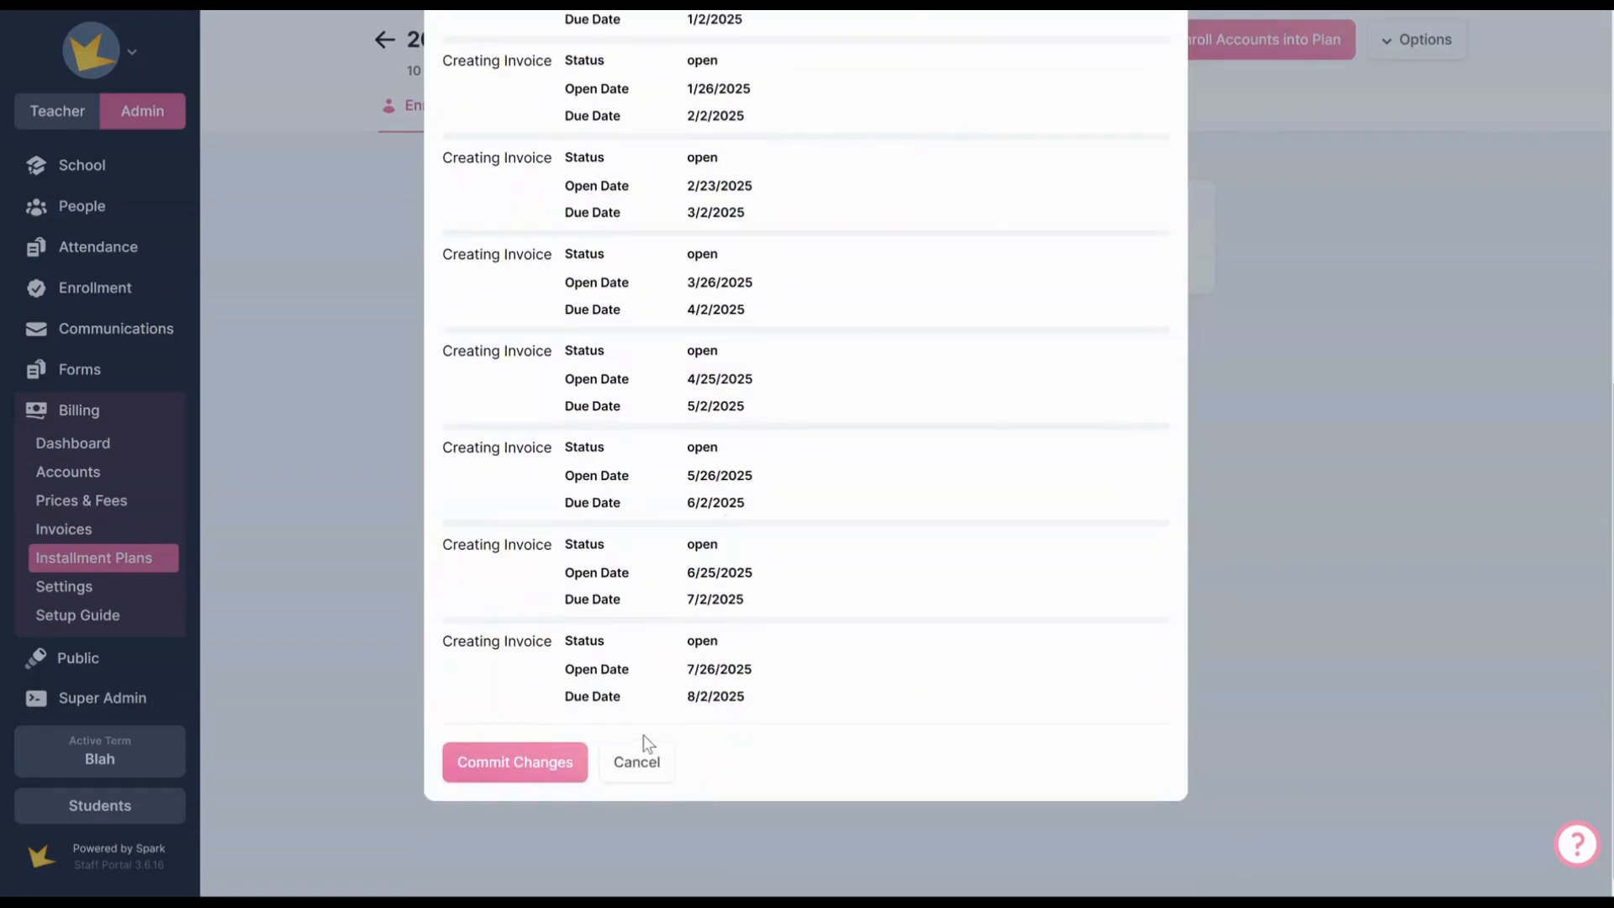
pyautogui.click(639, 760)
# Start a new enrollment into the plan with the first invoice due in June 2024.
pyautogui.click(1251, 43)
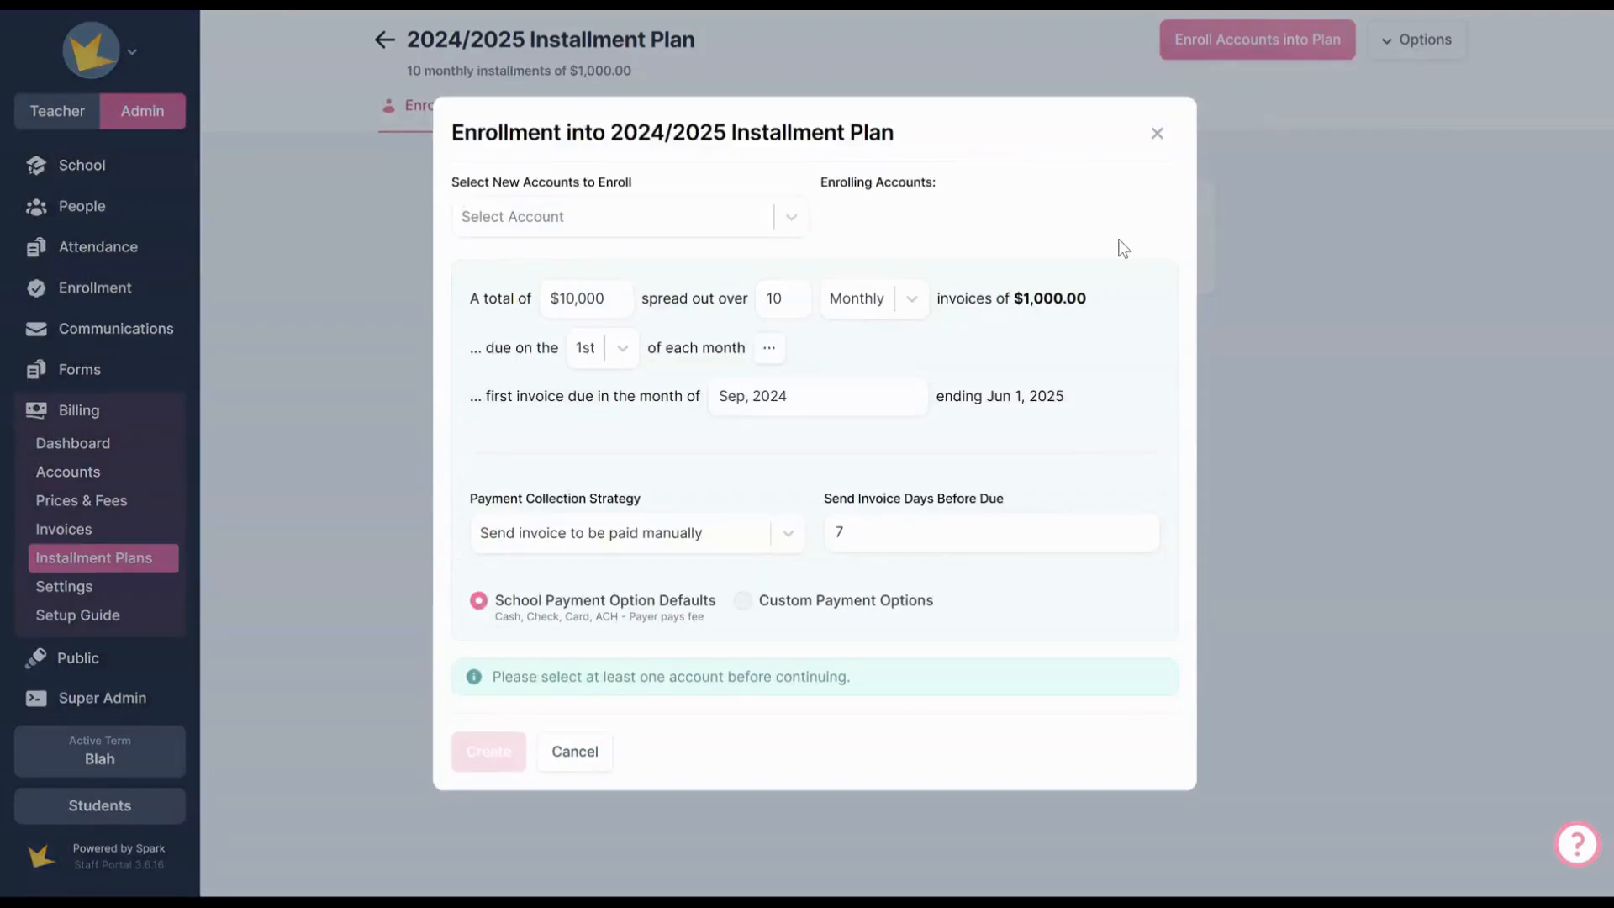
pyautogui.click(799, 396)
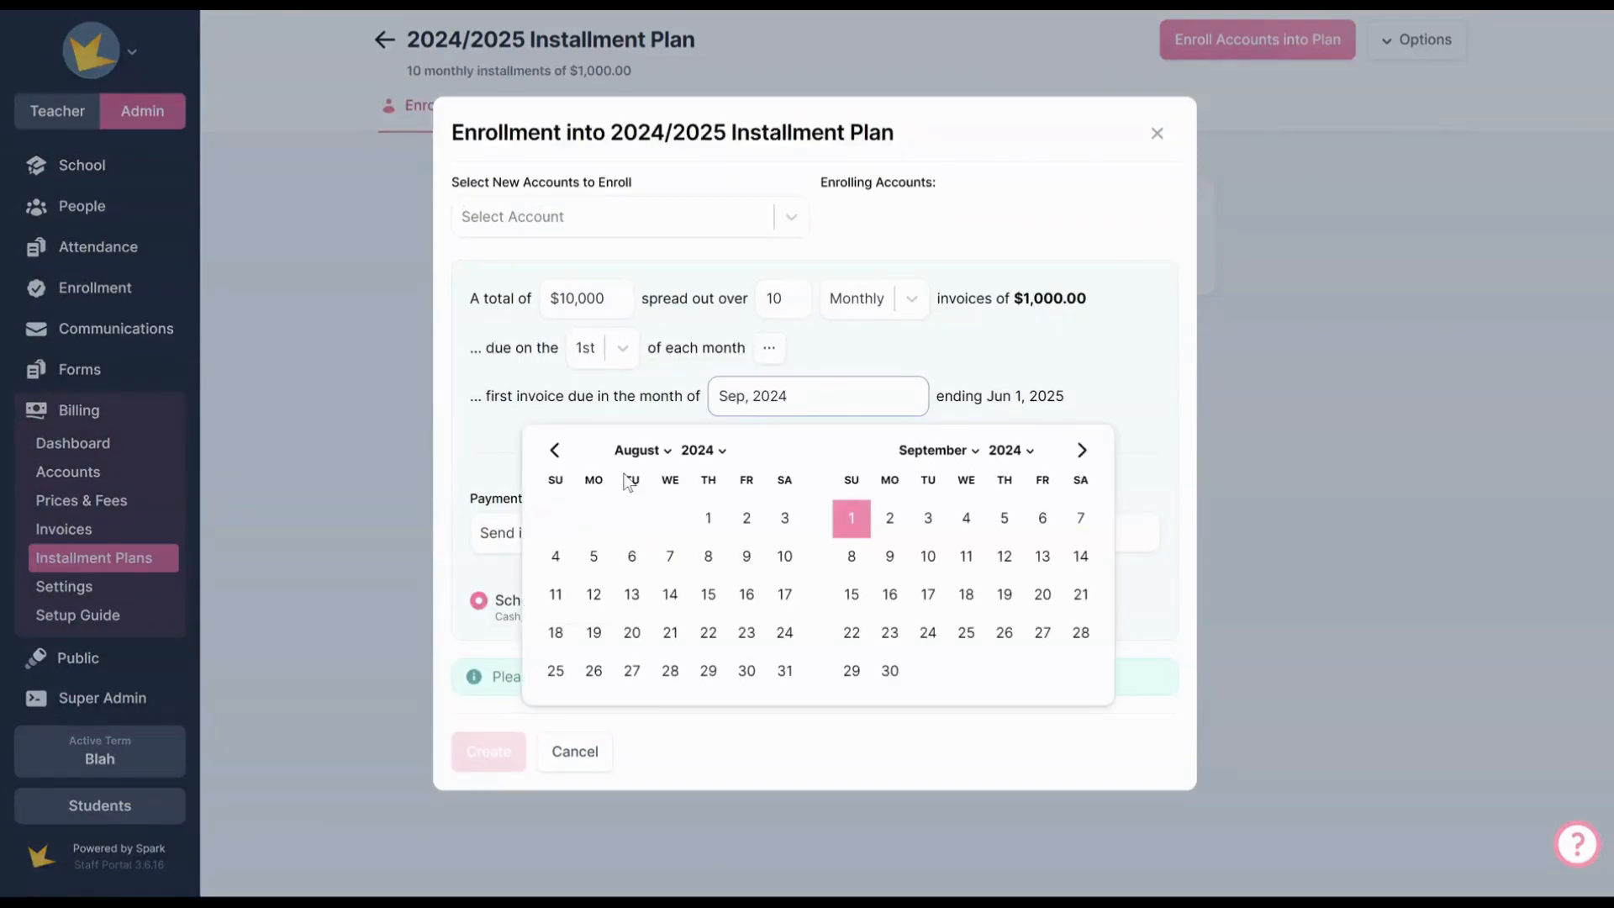
pyautogui.click(554, 450)
pyautogui.click(553, 450)
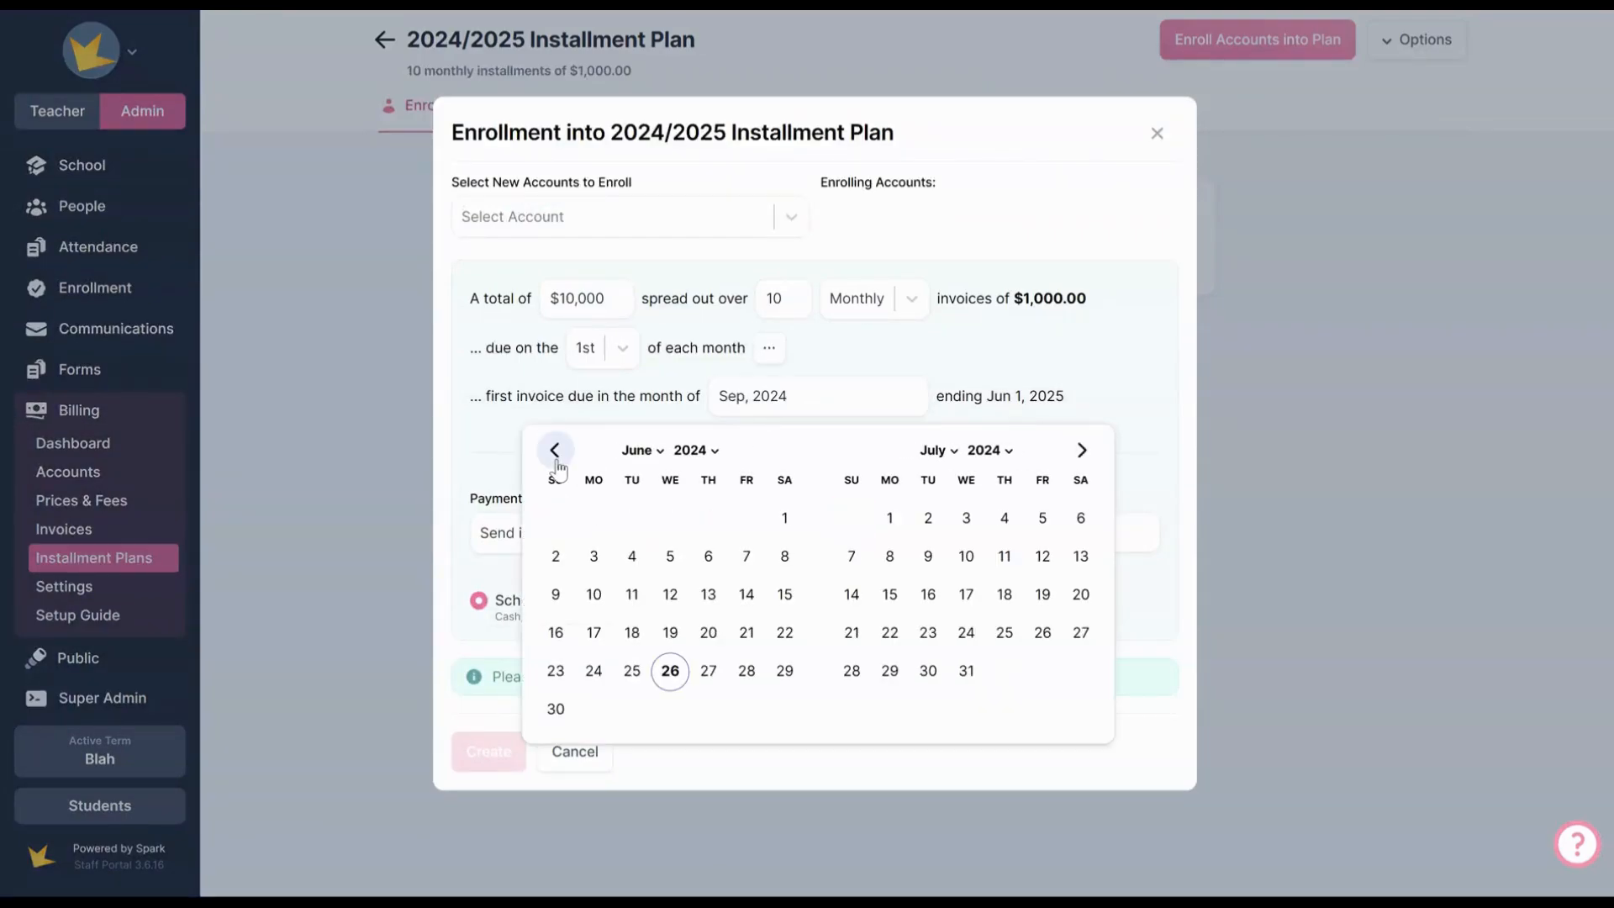
pyautogui.click(782, 522)
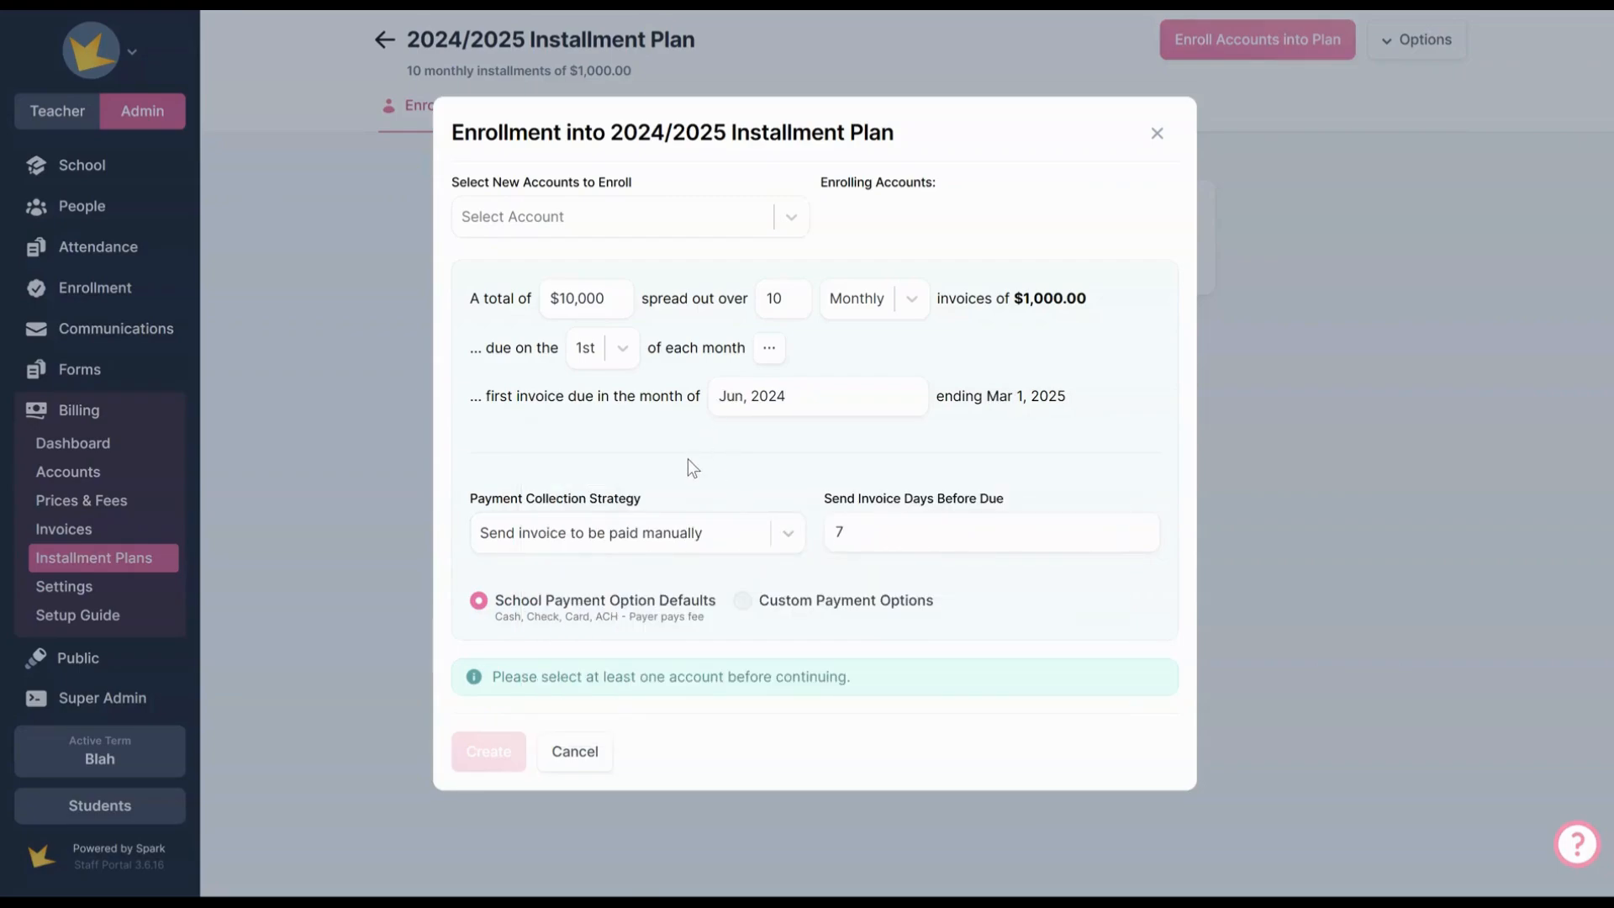
# Keep the collection strategy at Send invoice to be paid manually and add the second listed account to the enrollment.
pyautogui.click(709, 544)
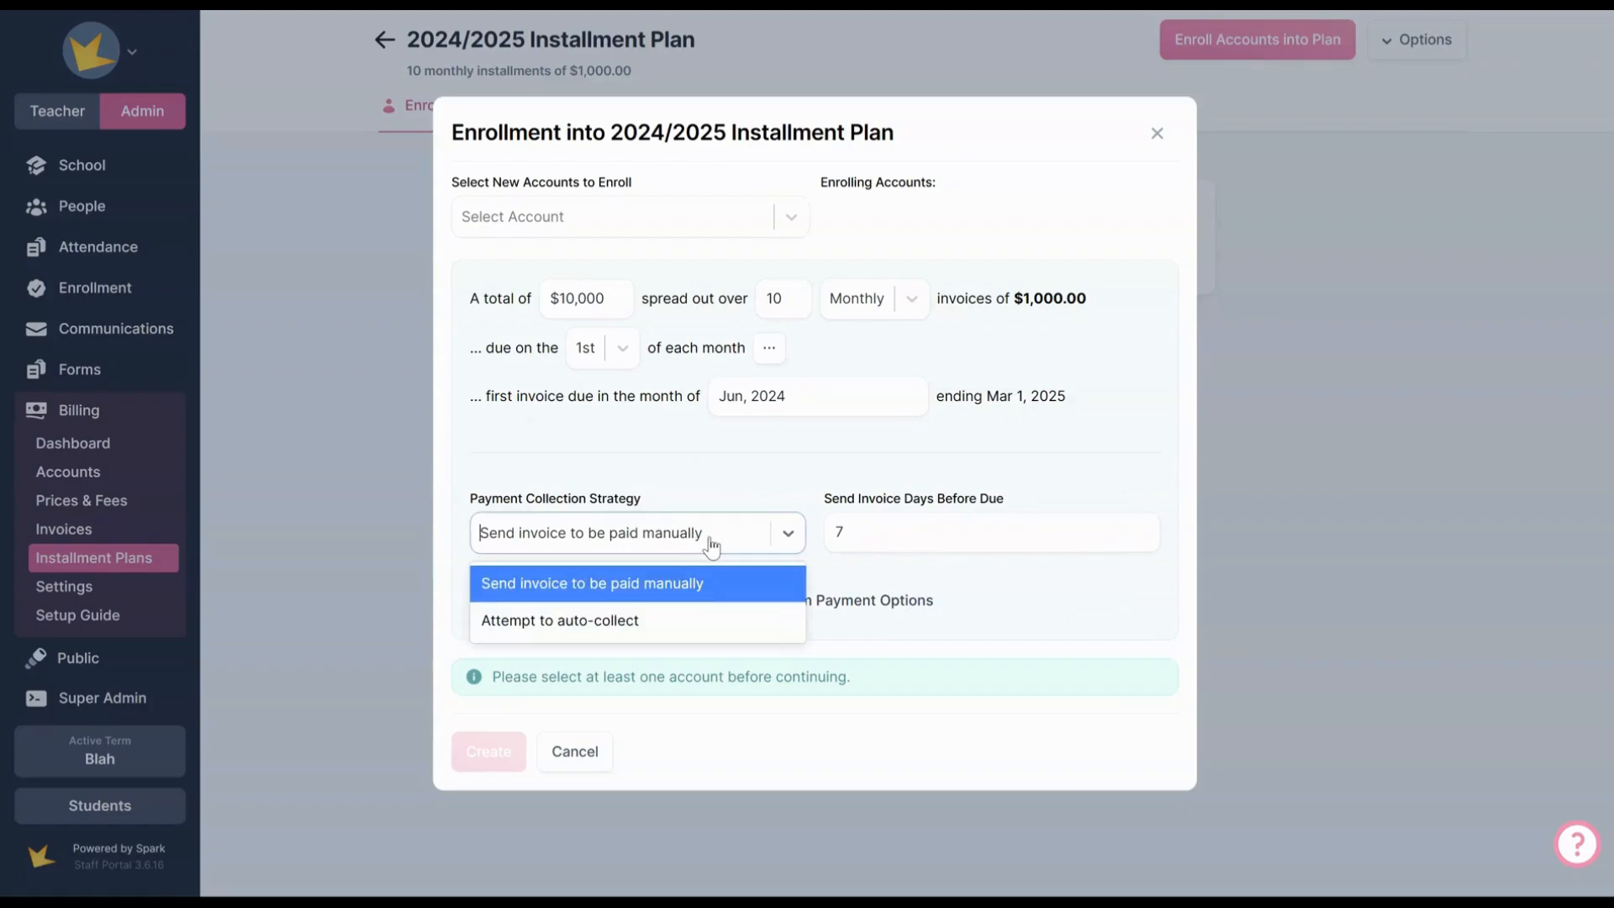
pyautogui.click(755, 576)
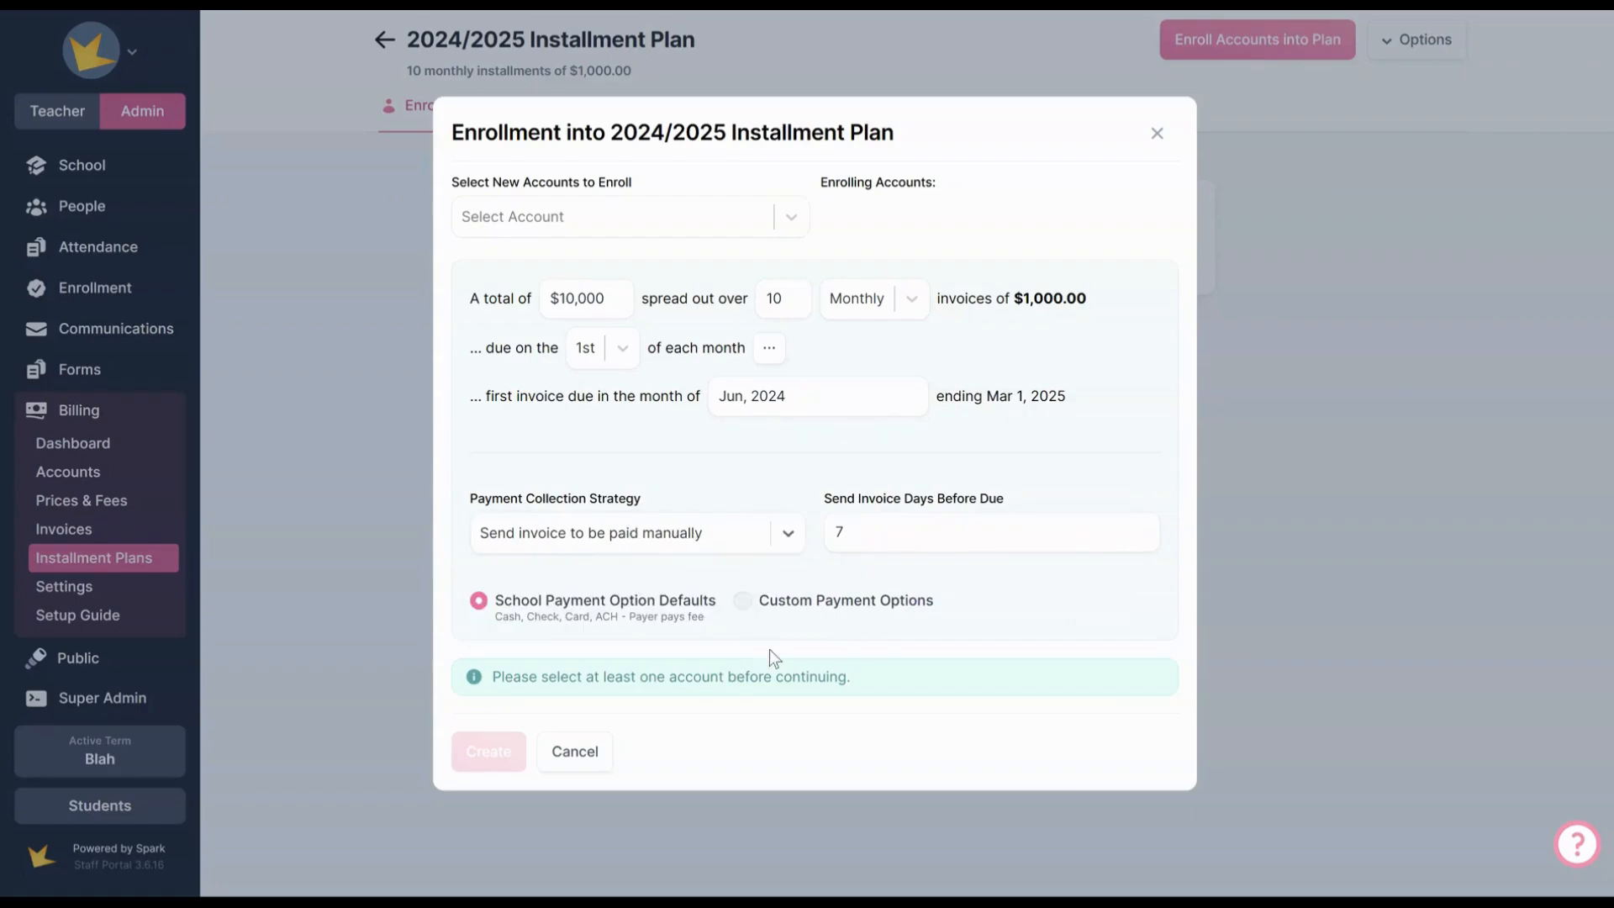
pyautogui.click(619, 235)
pyautogui.click(618, 303)
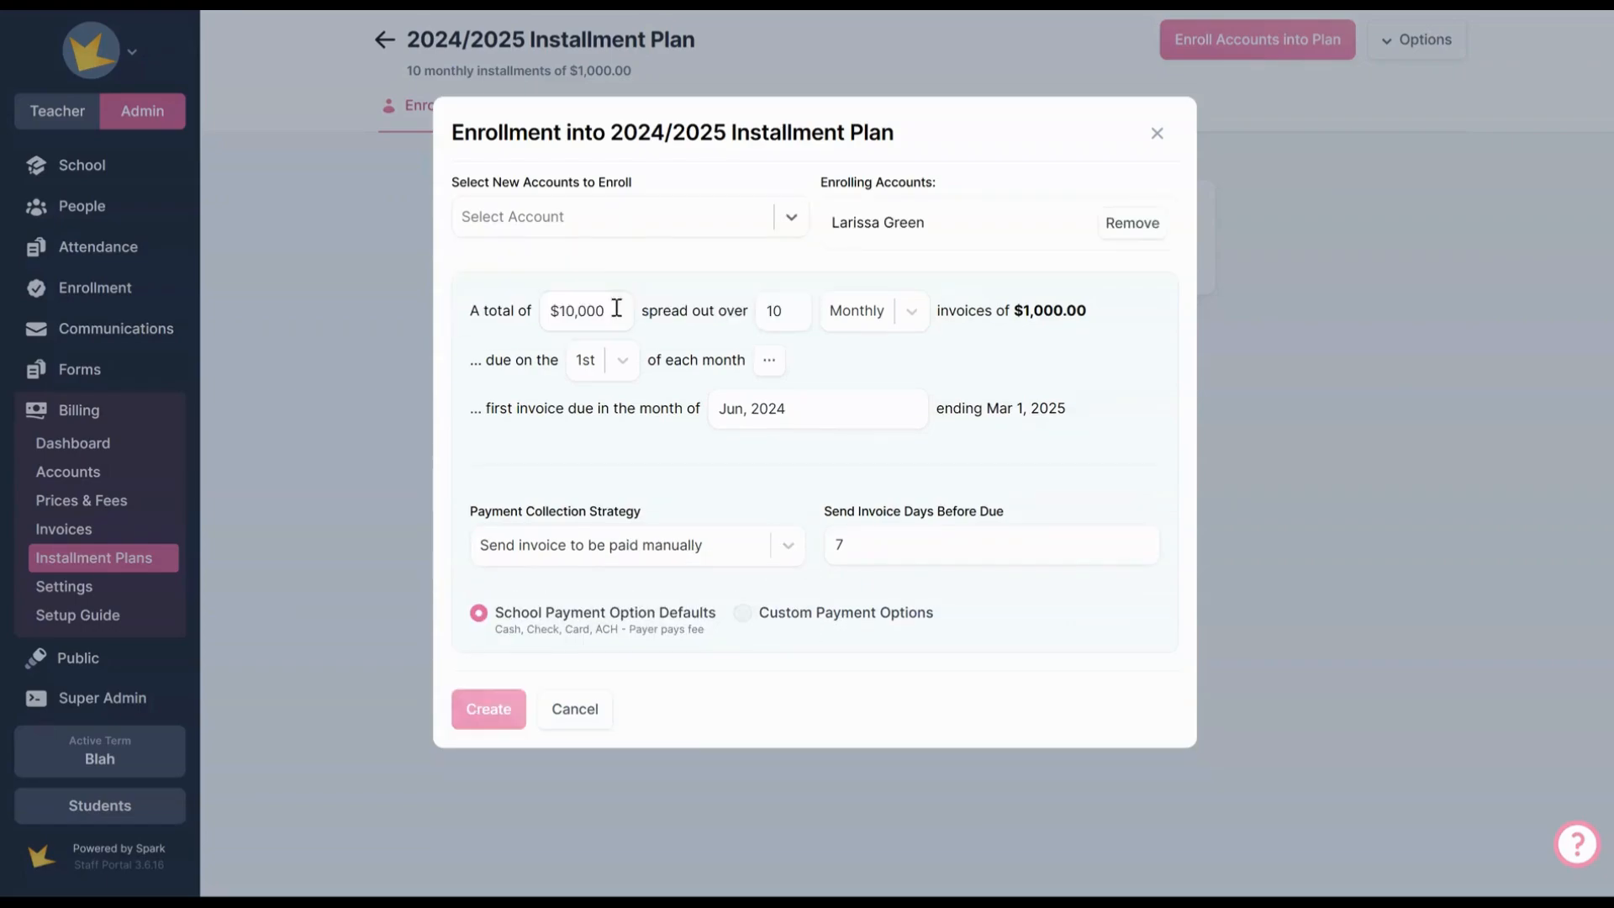
# Submit the enrollment, review the notices and dates of the proposed invoices, and commit the changes.
pyautogui.click(495, 708)
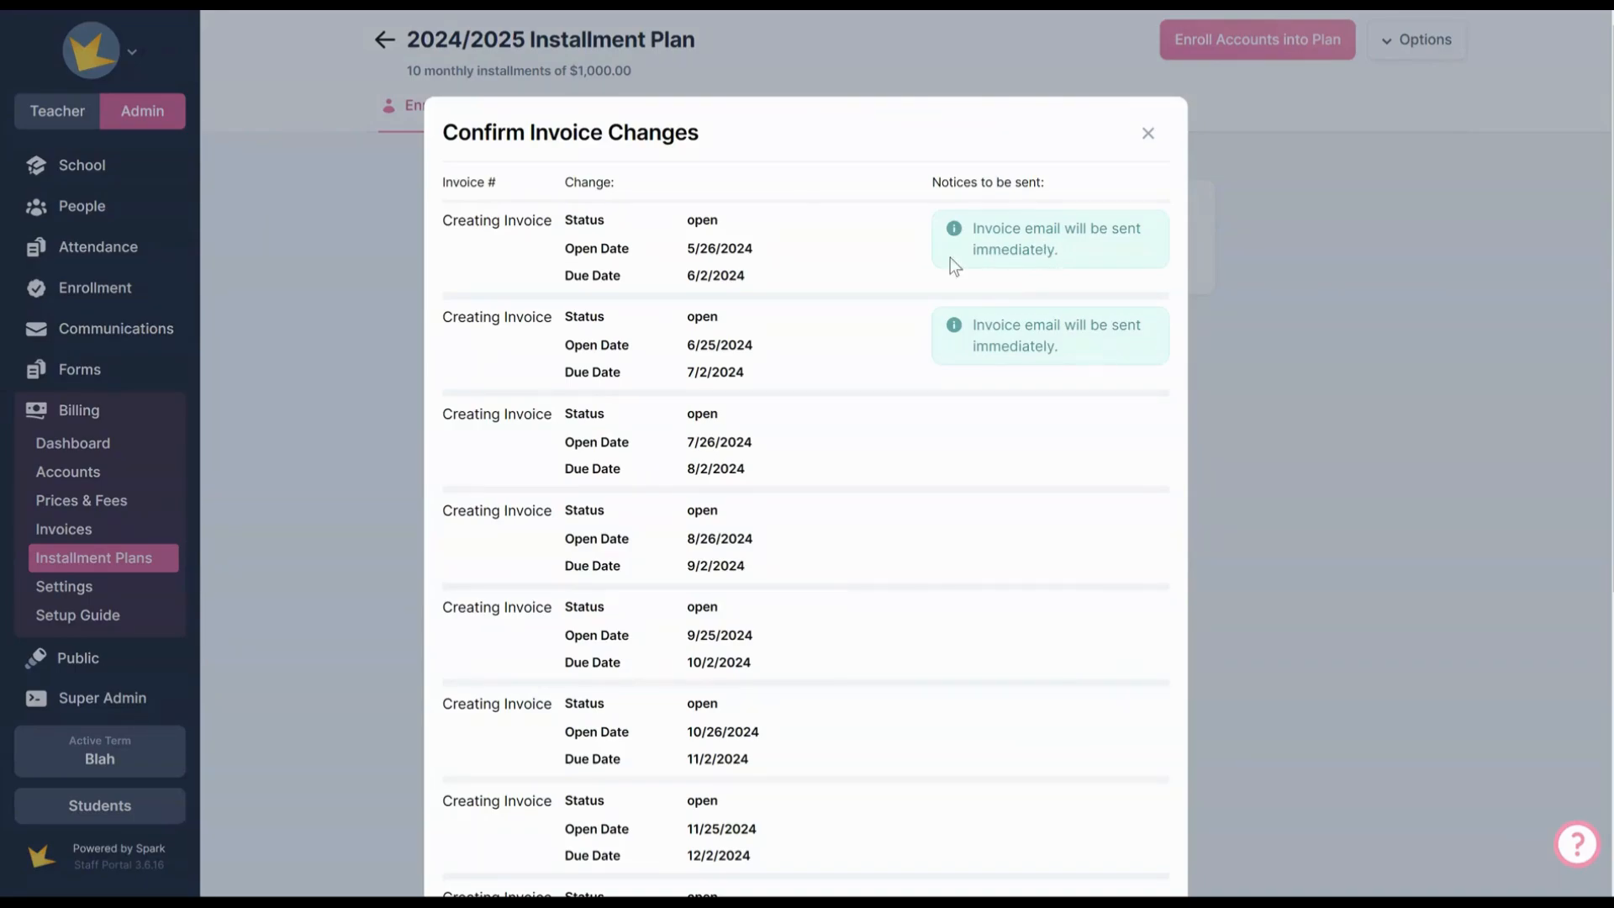
pyautogui.moveTo(748, 276); pyautogui.dragTo(686, 276)
pyautogui.click(783, 396)
pyautogui.scroll(-5, 897, 374)
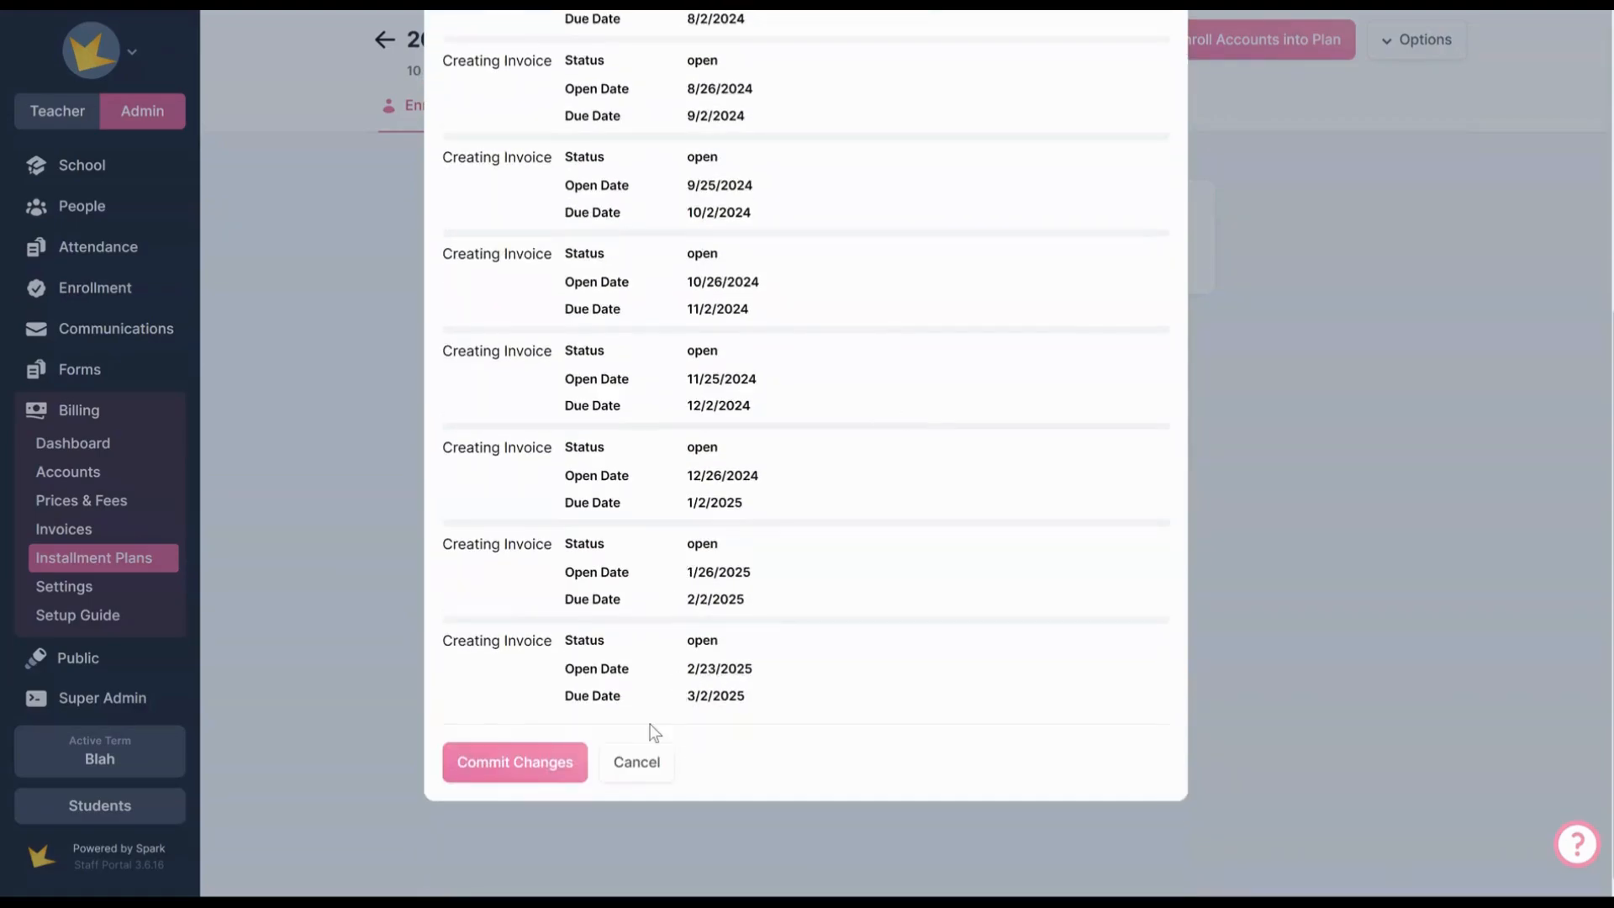
pyautogui.click(554, 766)
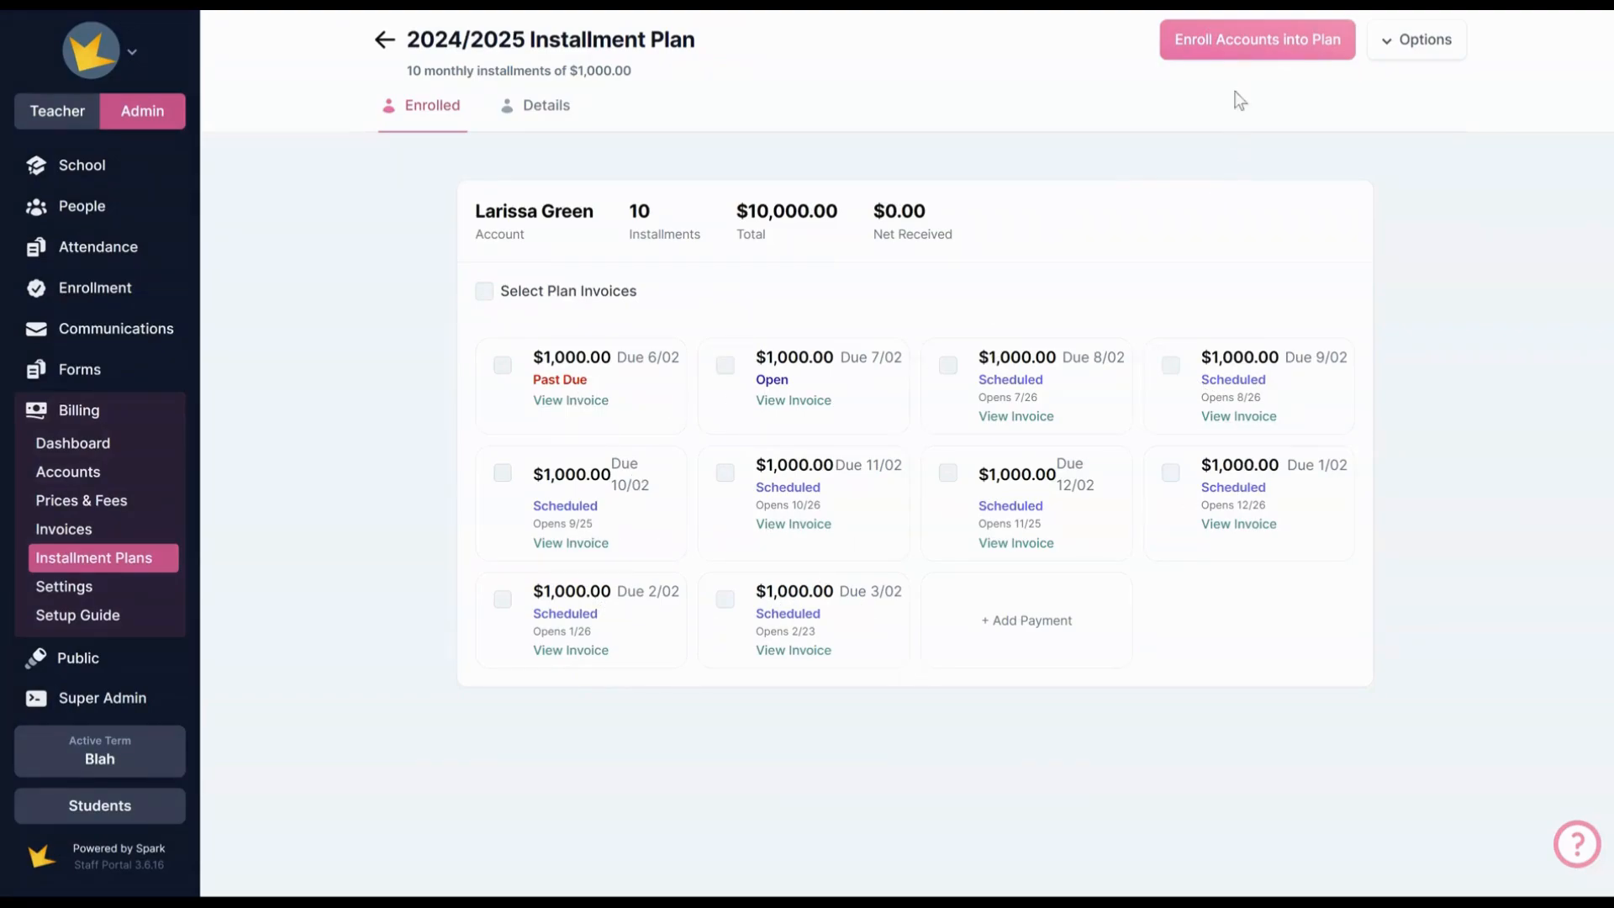
# Enroll the remaining account into the plan with the default $10,000 over 10 monthly invoices from September 2024, and commit the invoices.
pyautogui.click(1242, 53)
pyautogui.click(781, 217)
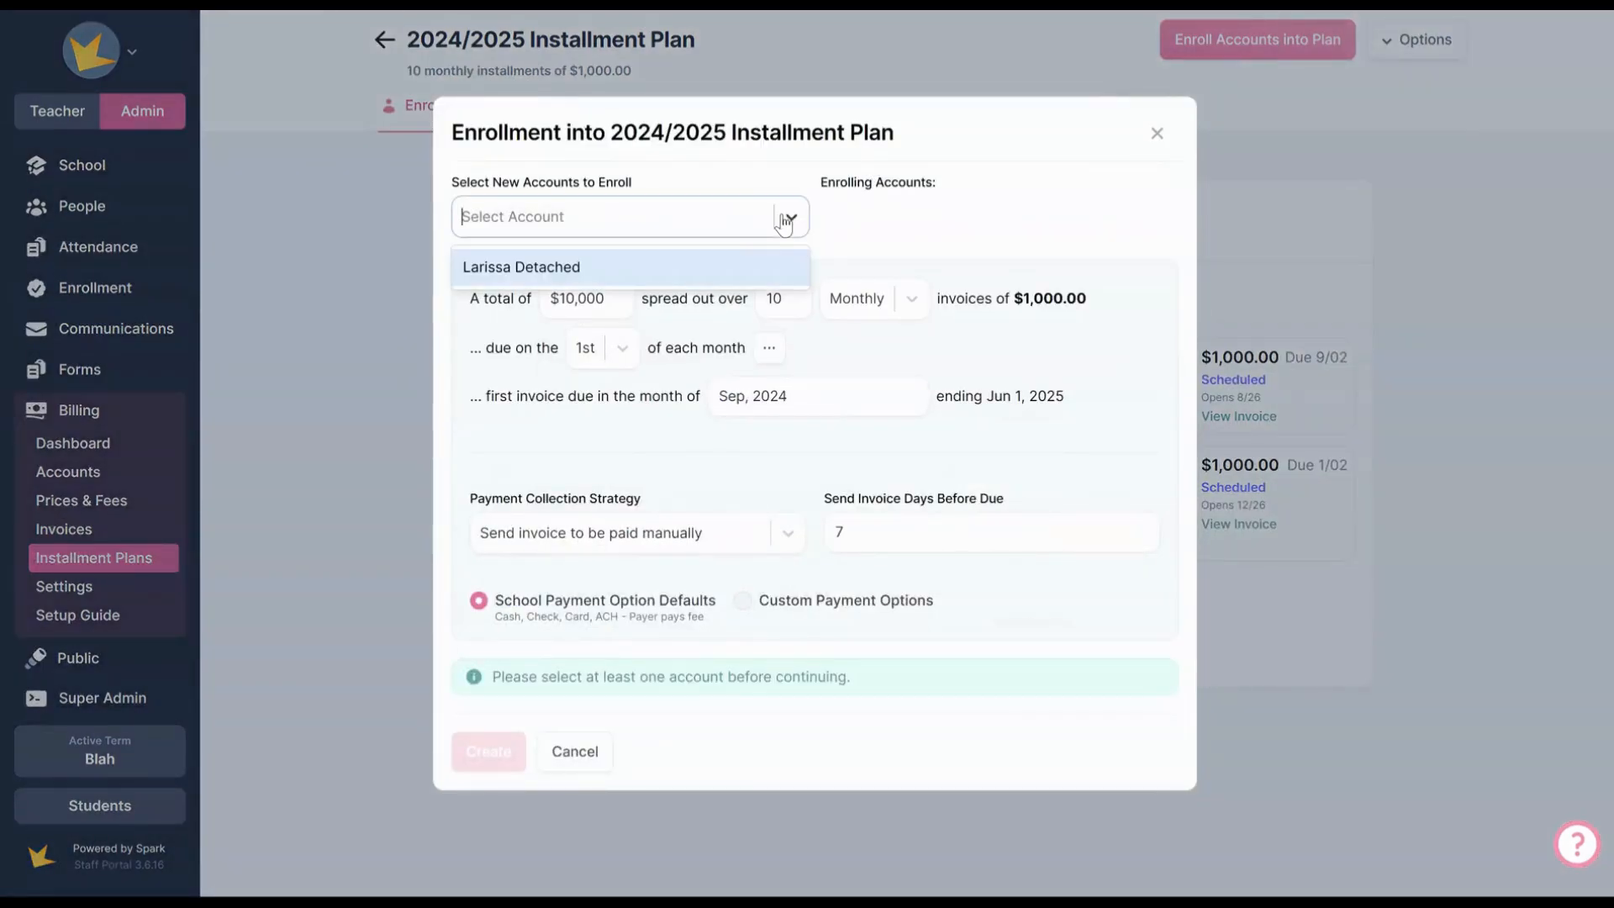
pyautogui.click(753, 273)
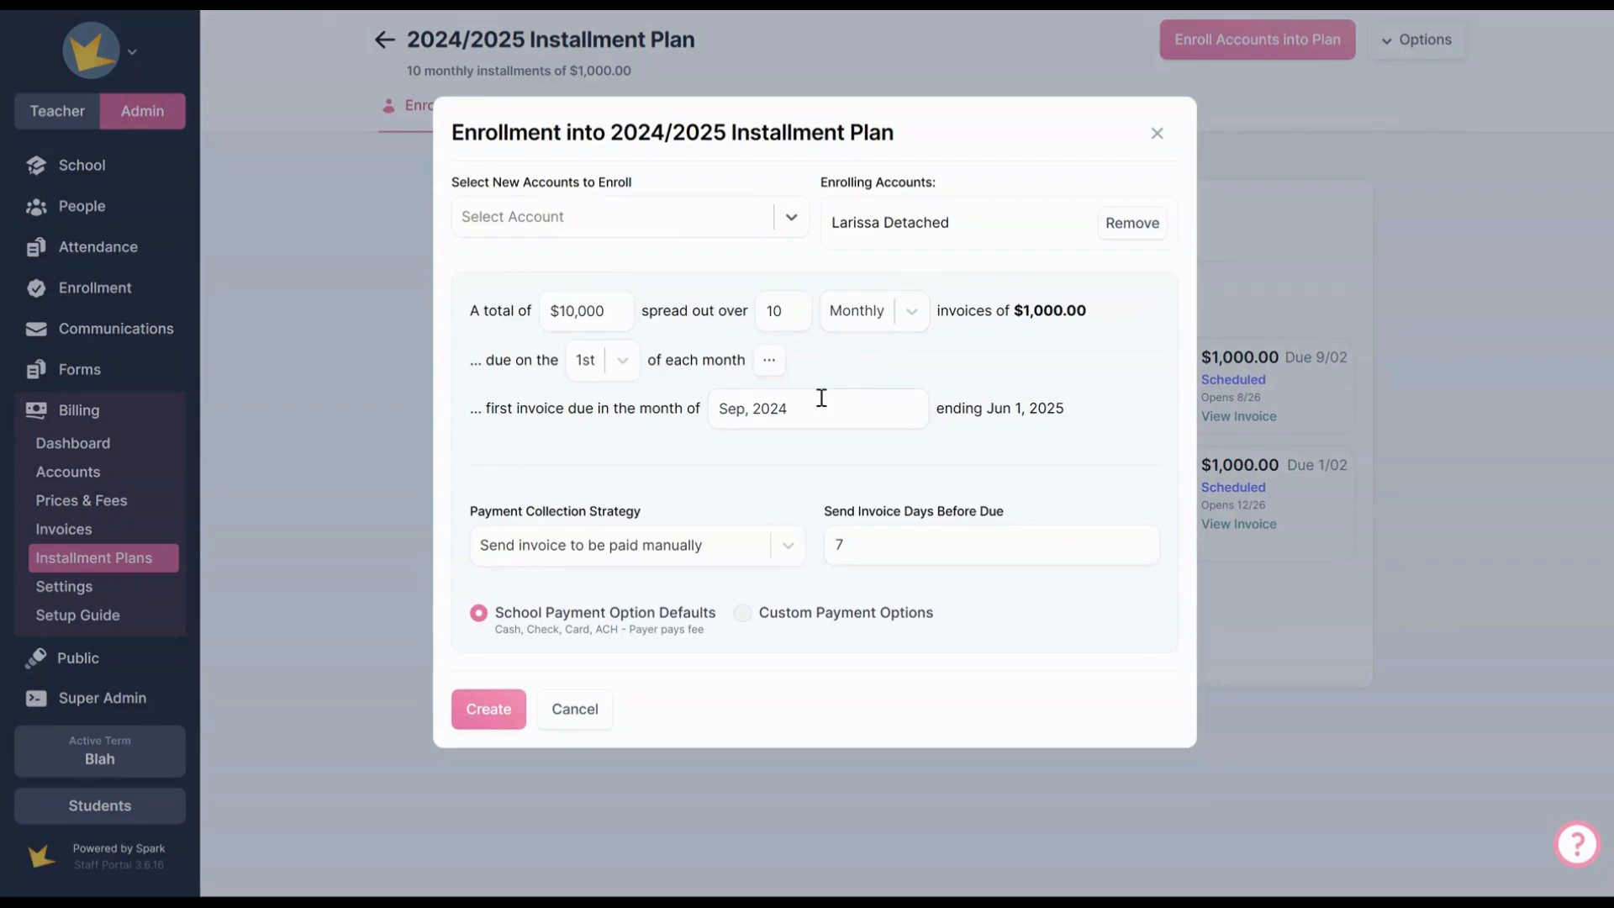
pyautogui.click(502, 715)
pyautogui.scroll(-5, 754, 757)
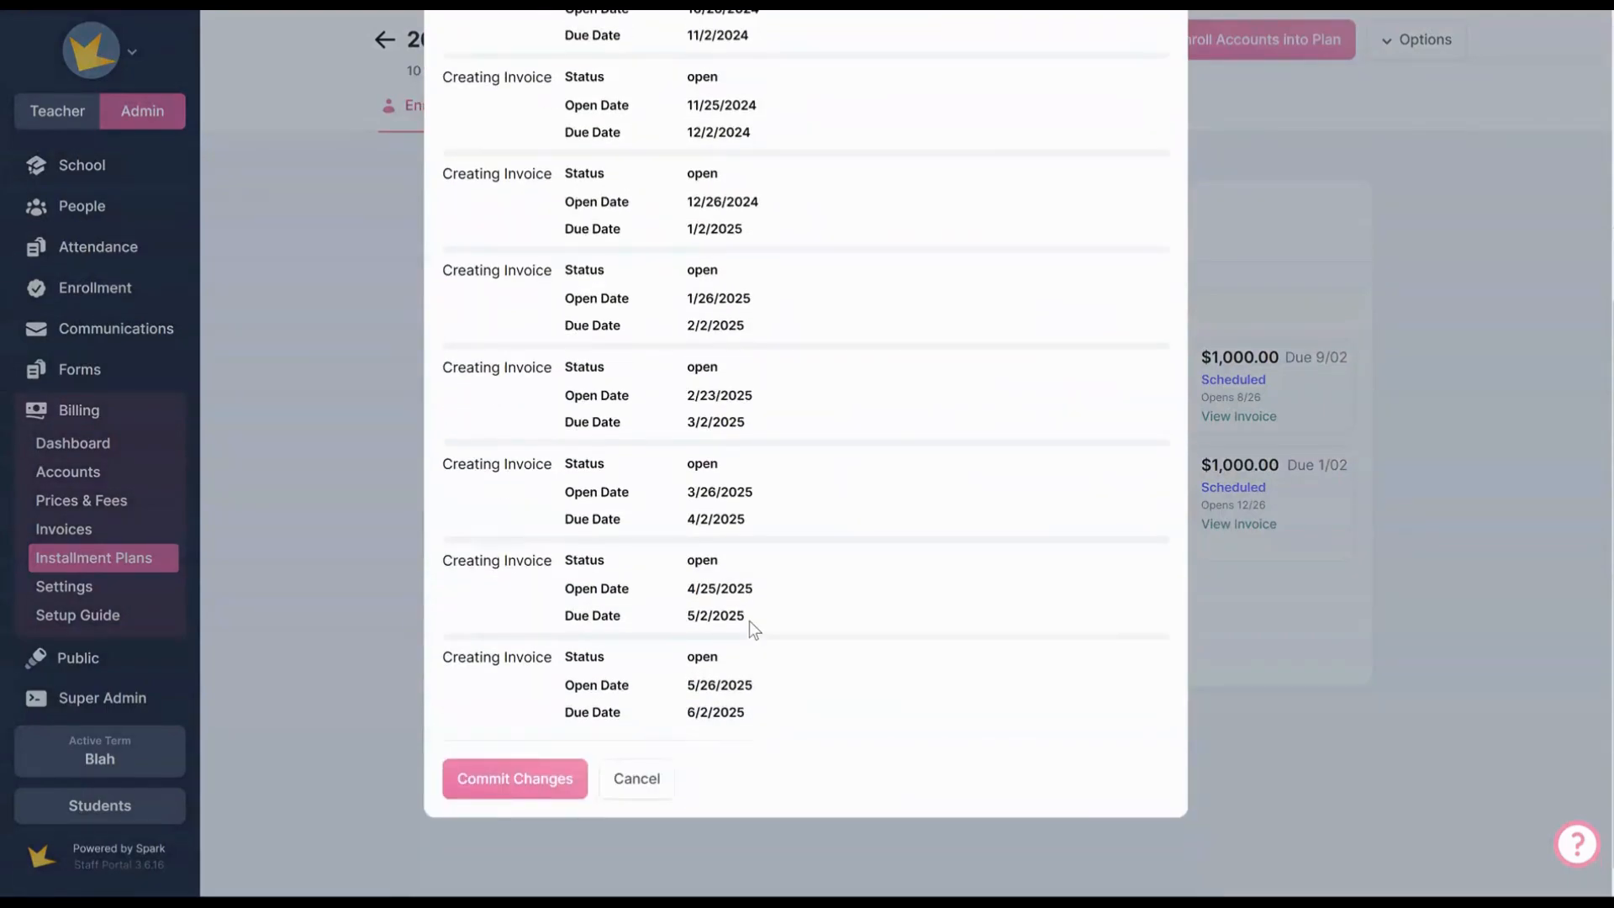
pyautogui.click(530, 767)
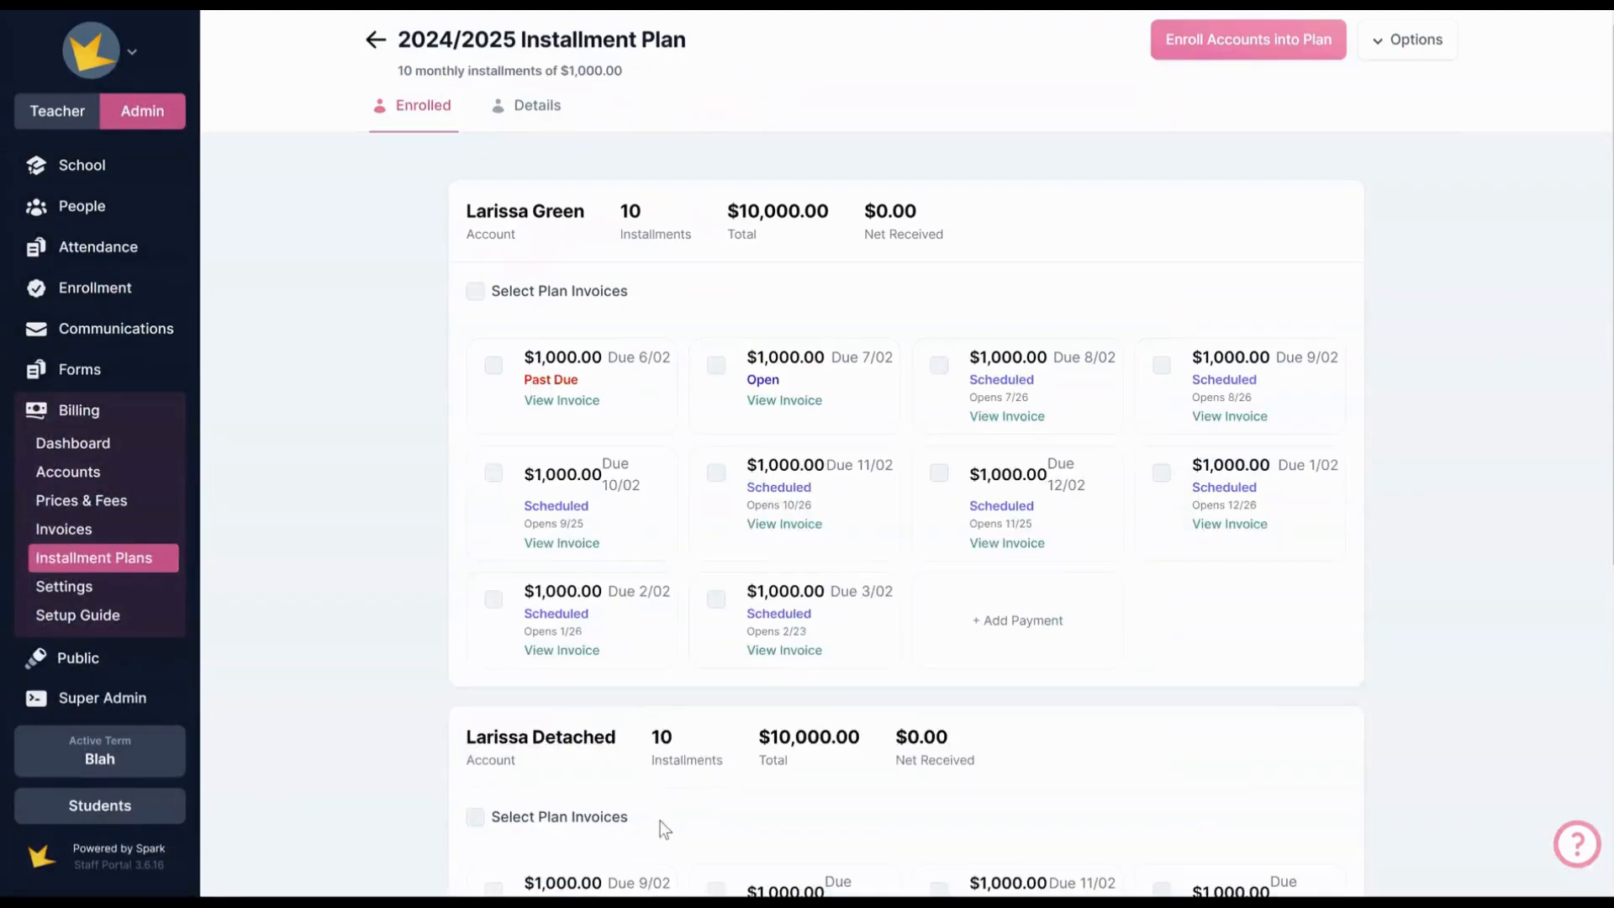
# Open the second enrolled account's invoice due 9/02 and look over its items, dates and payment settings.
pyautogui.scroll(-2, 673, 706)
pyautogui.scroll(-4, 691, 714)
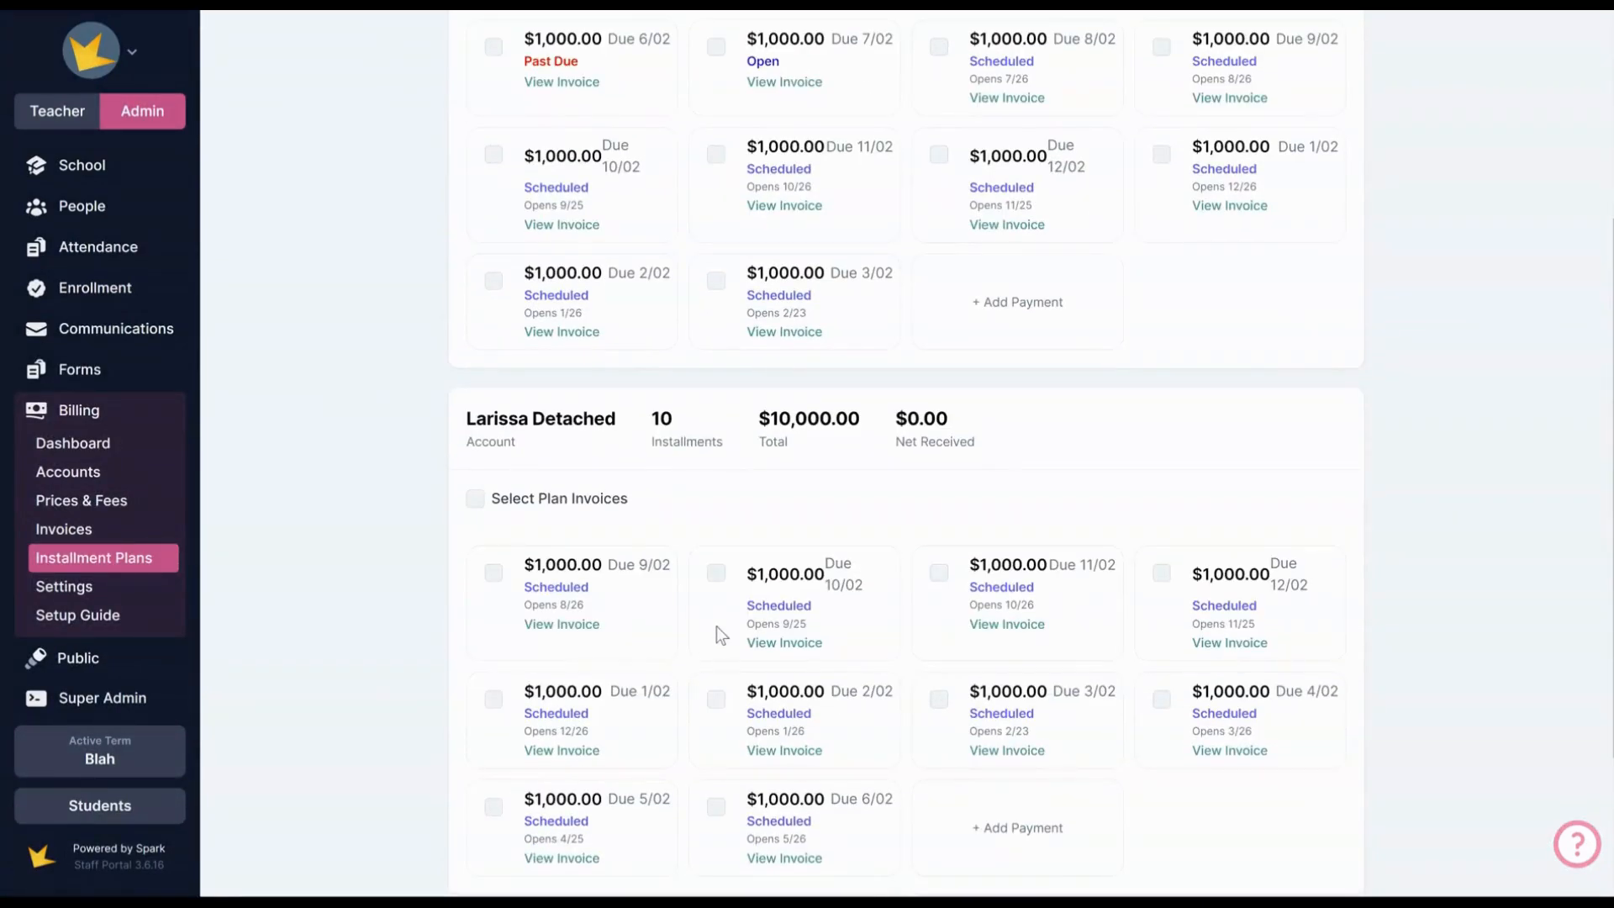
pyautogui.scroll(-4, 694, 660)
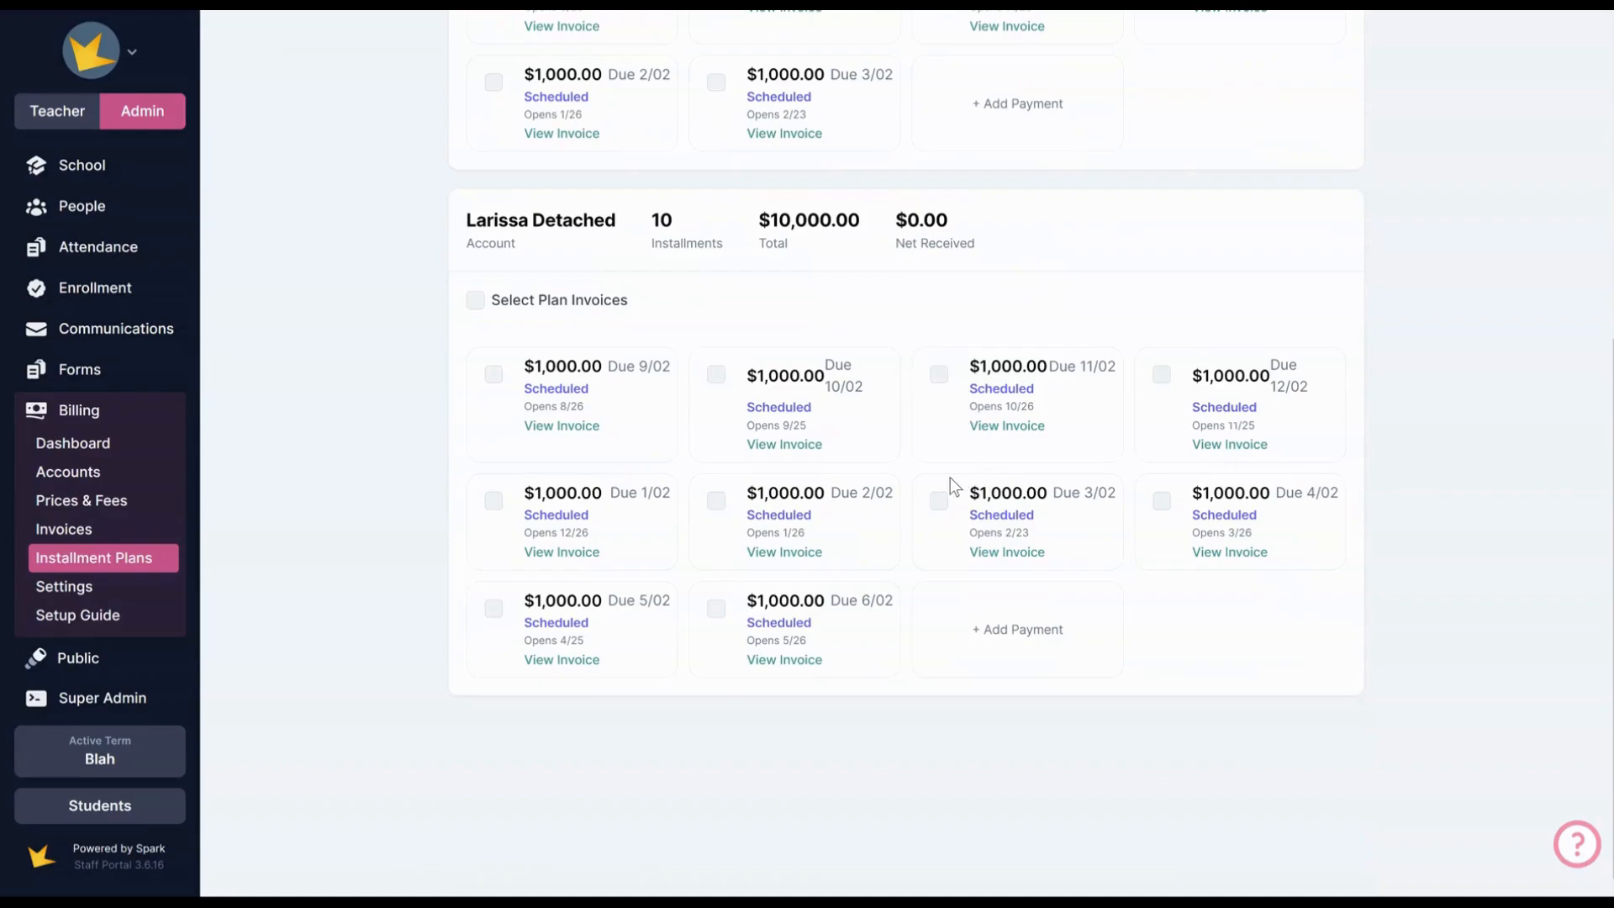
pyautogui.click(562, 426)
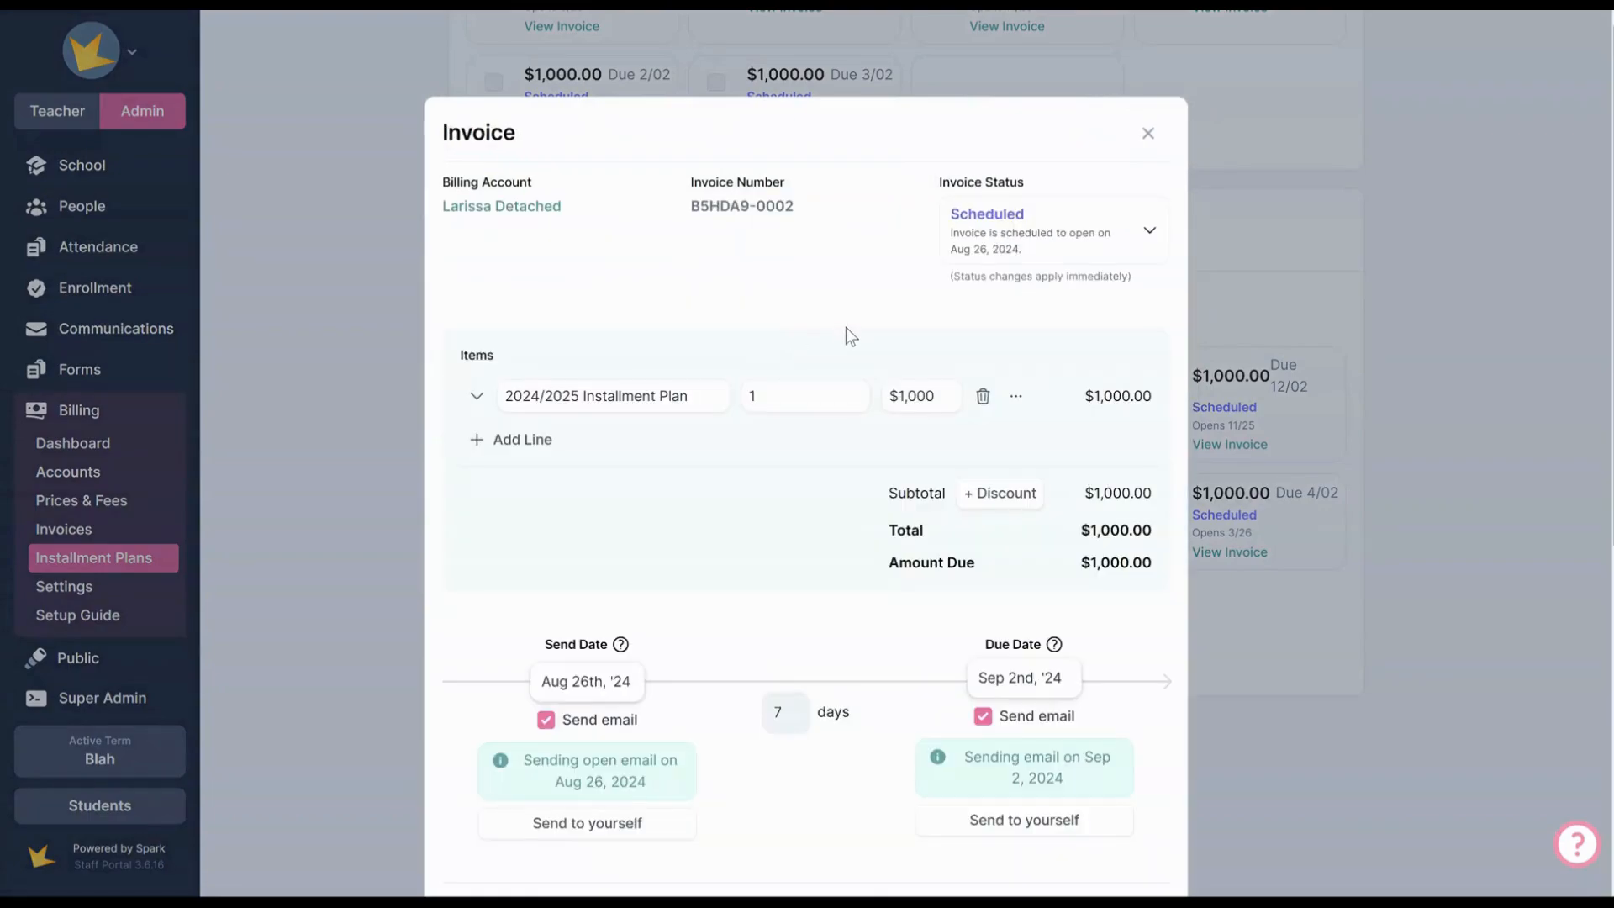
pyautogui.scroll(-3, 937, 349)
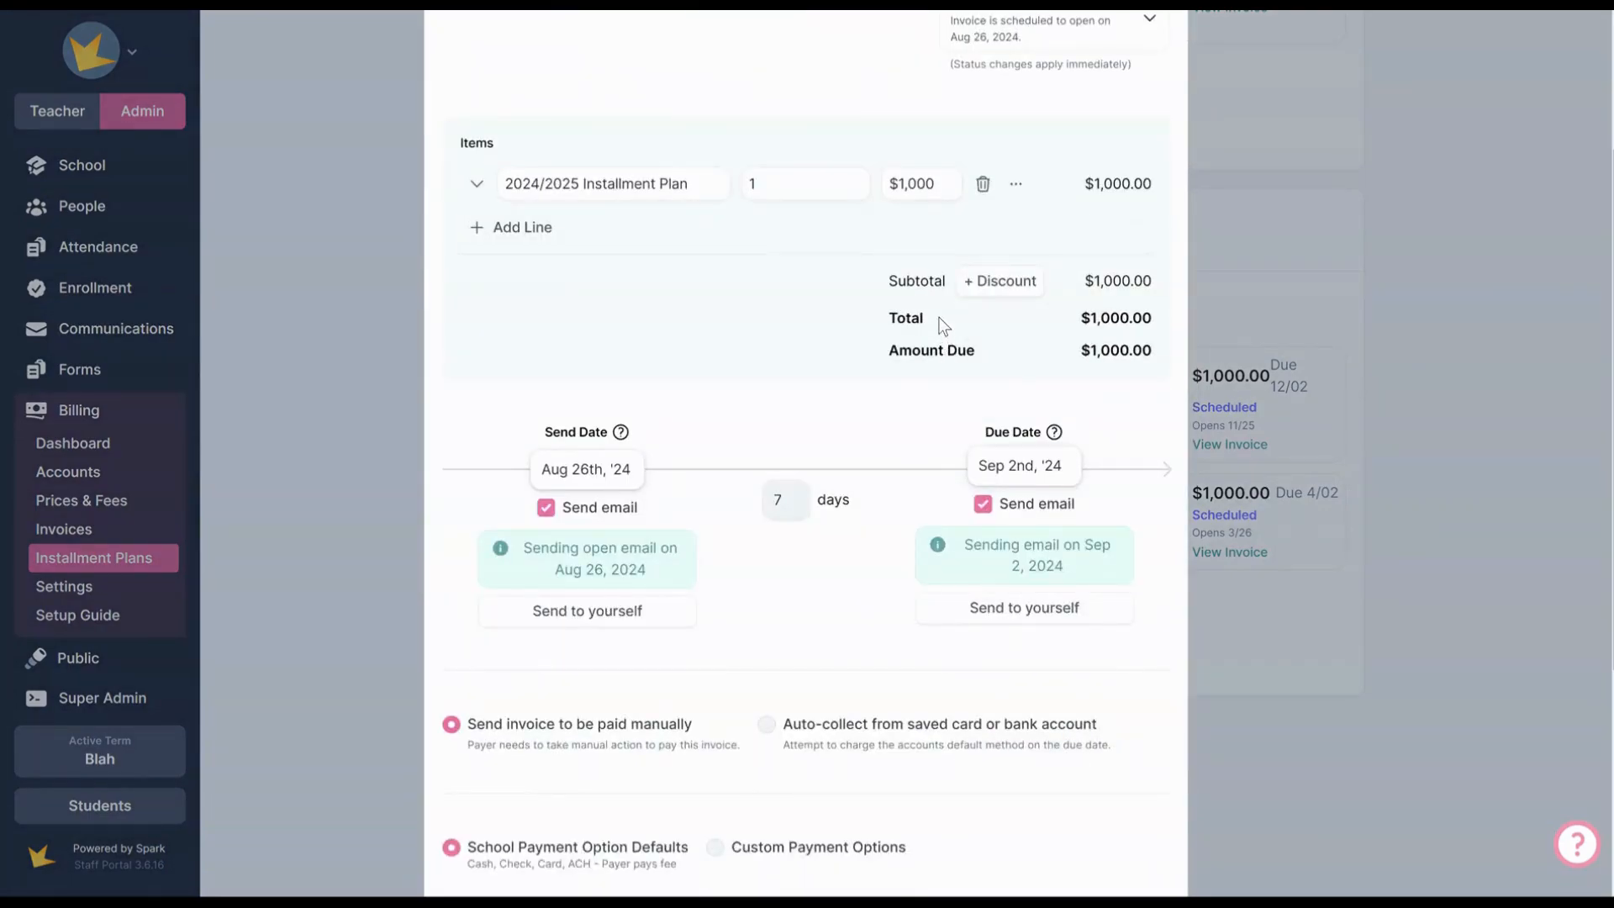
pyautogui.scroll(-3, 939, 312)
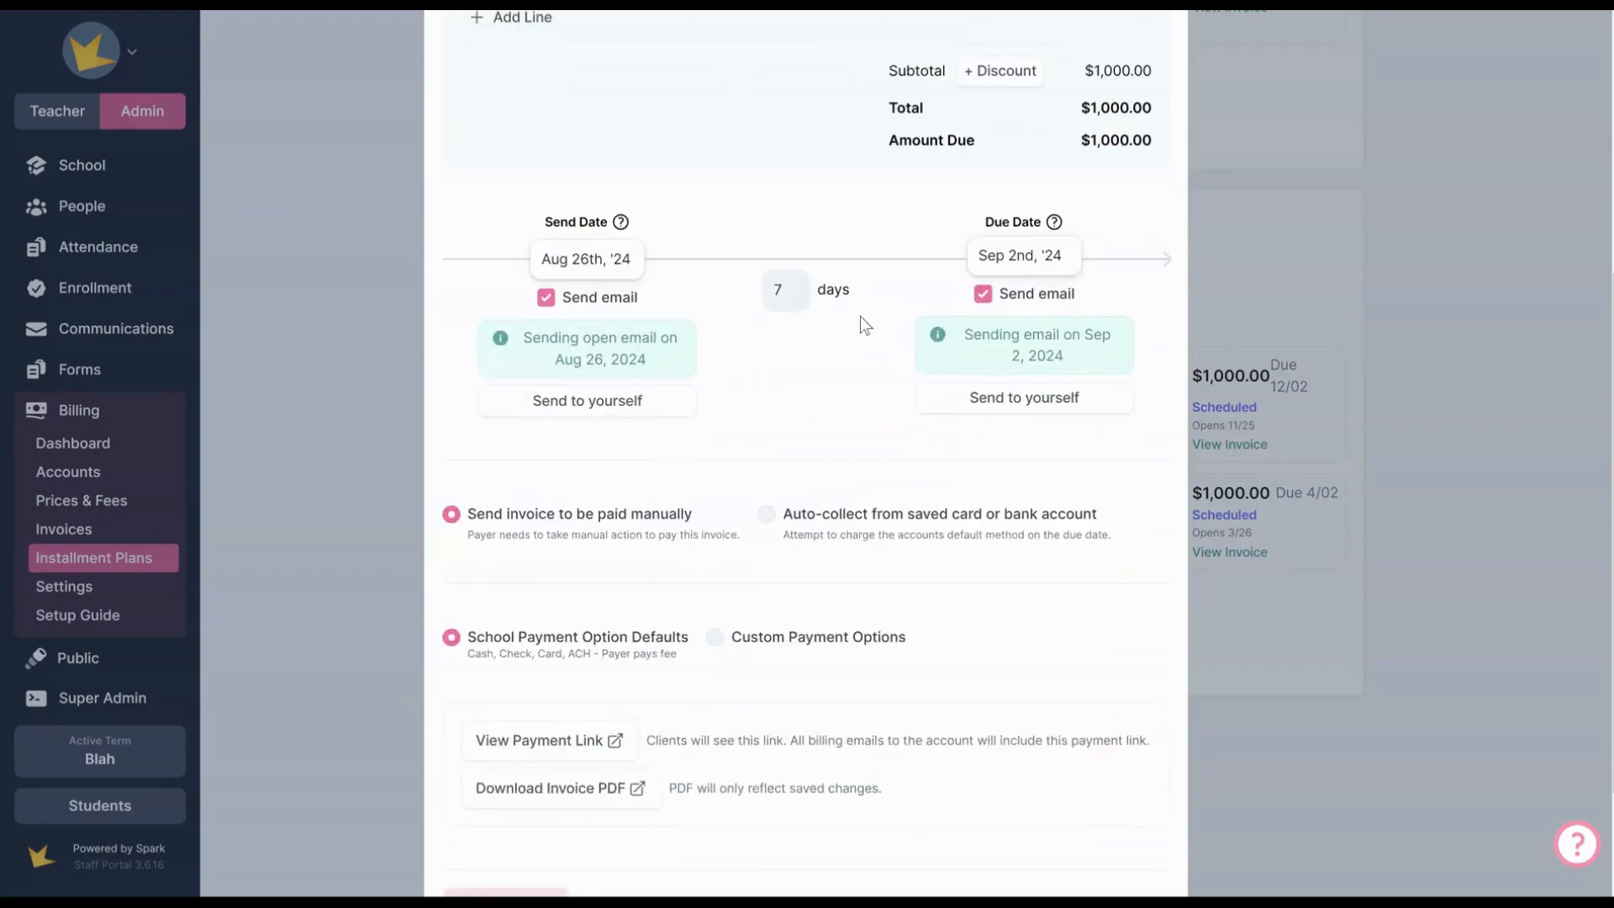
pyautogui.scroll(5, 858, 318)
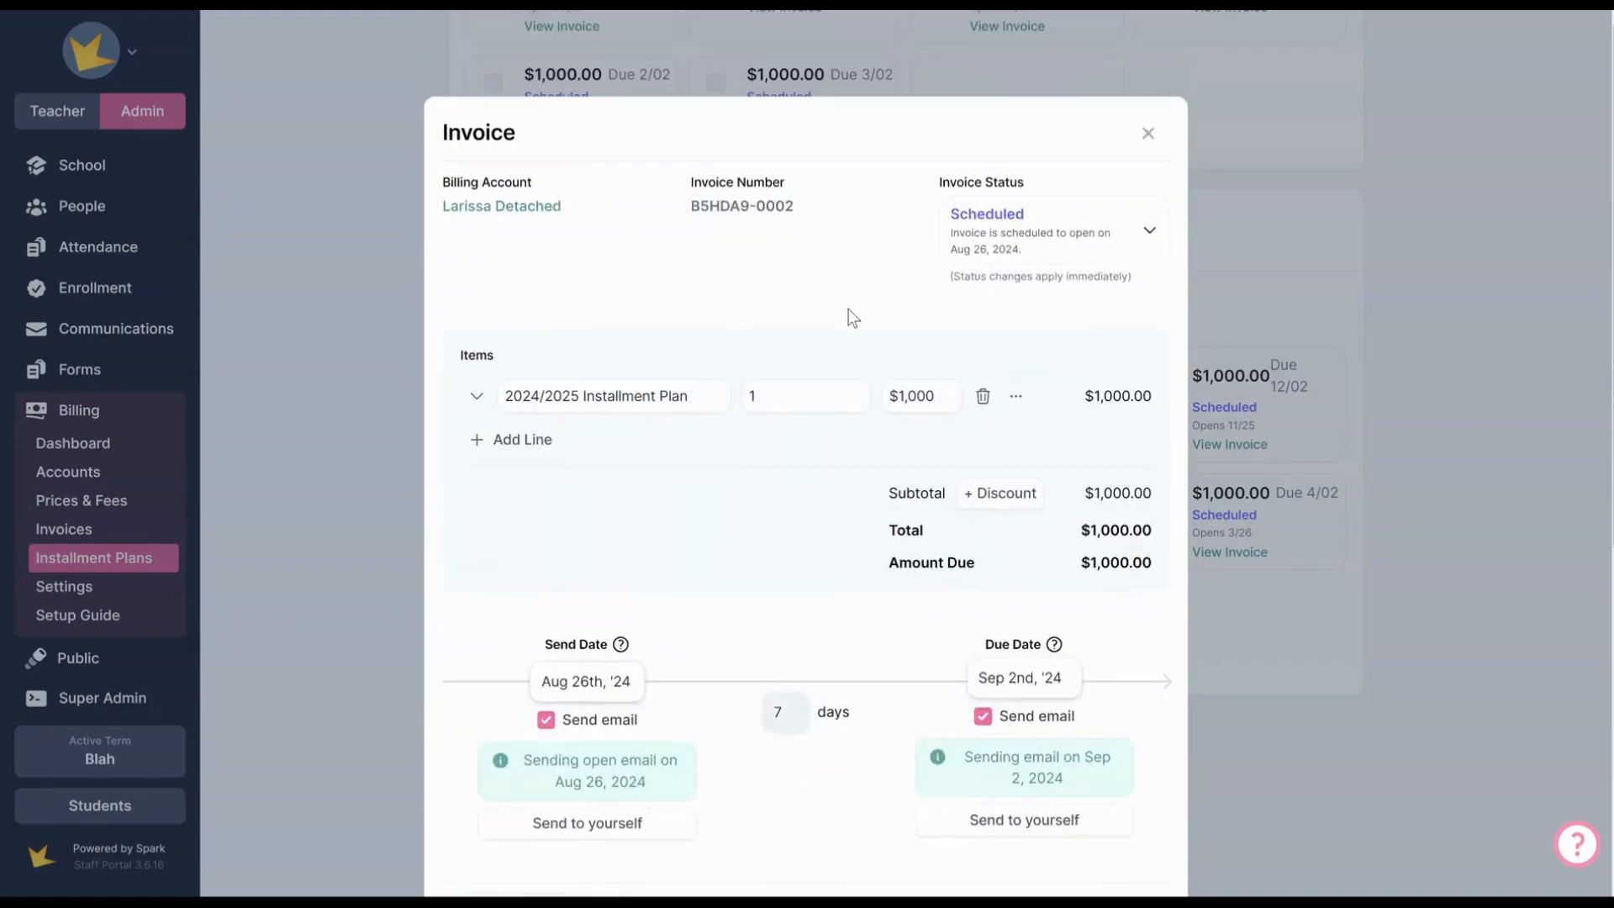
# Add a fixed discount of $100 to the invoice and save it.
pyautogui.click(1004, 494)
pyautogui.moveTo(962, 527); pyautogui.dragTo(937, 497)
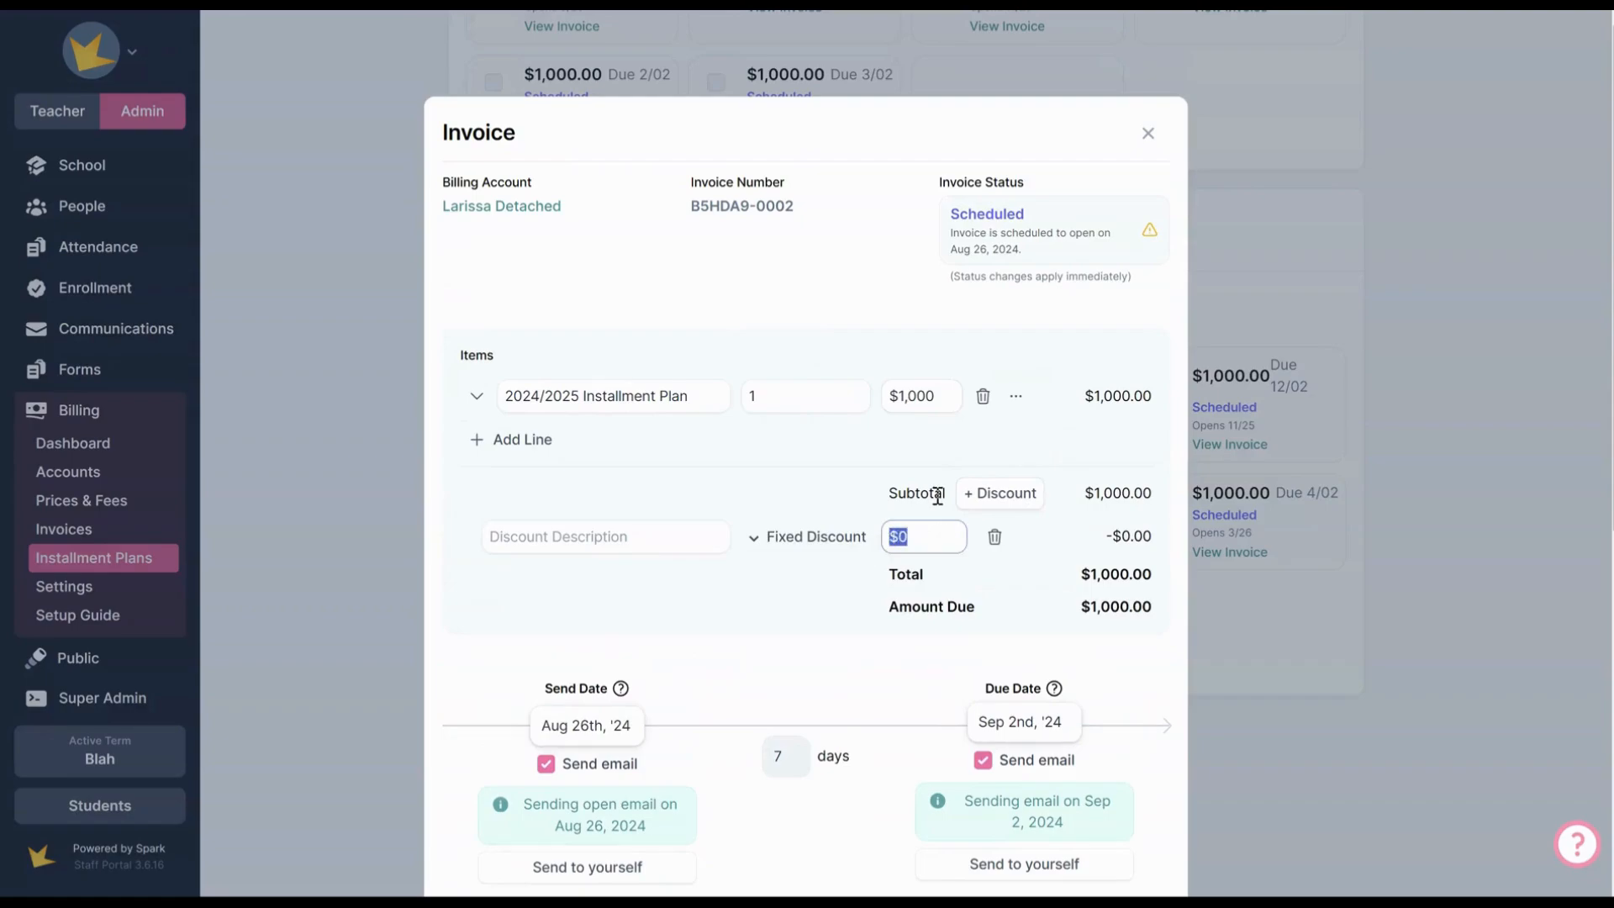
pyautogui.write('$100')
pyautogui.scroll(-6, 857, 547)
pyautogui.click(529, 778)
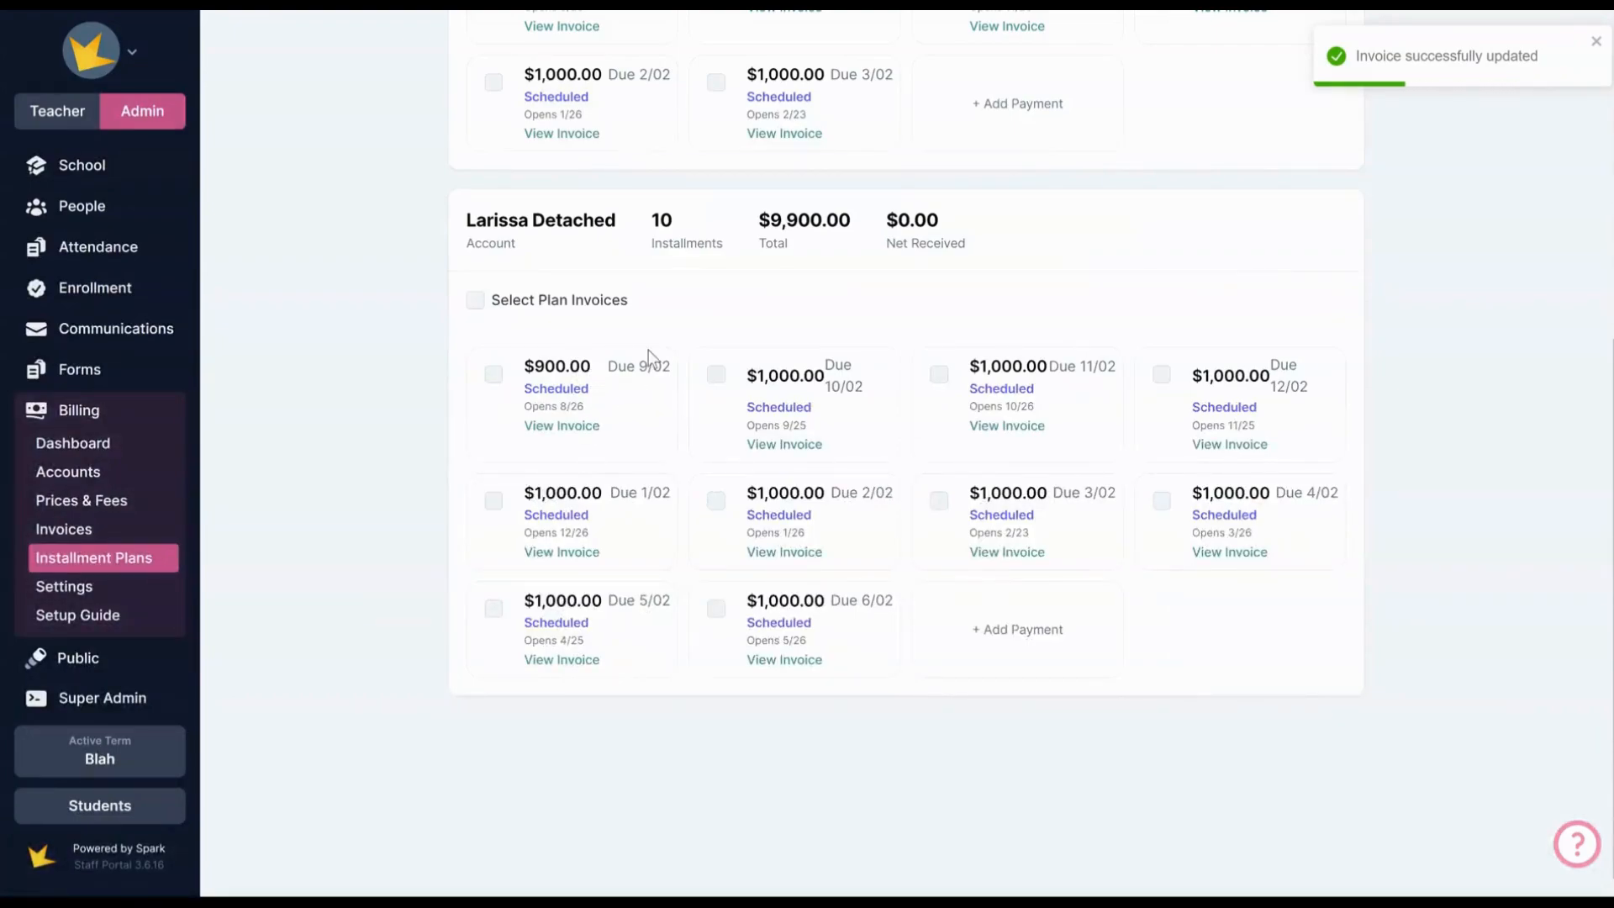
# Select all plan invoices of both enrolled accounts and open them for bulk editing.
pyautogui.scroll(6, 599, 351)
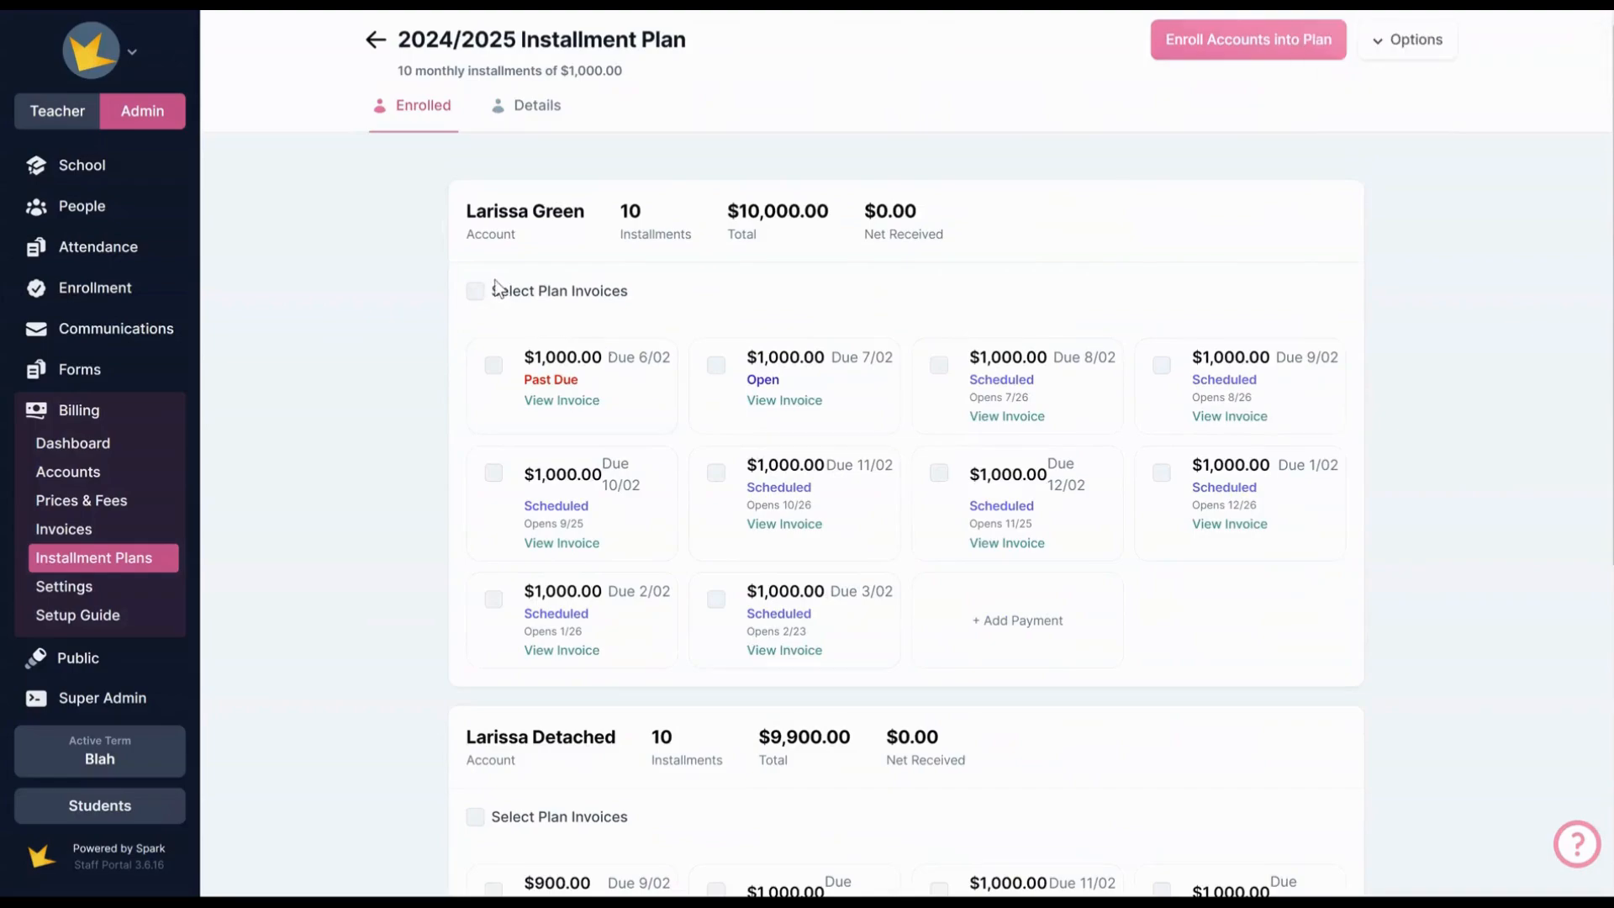
pyautogui.click(474, 290)
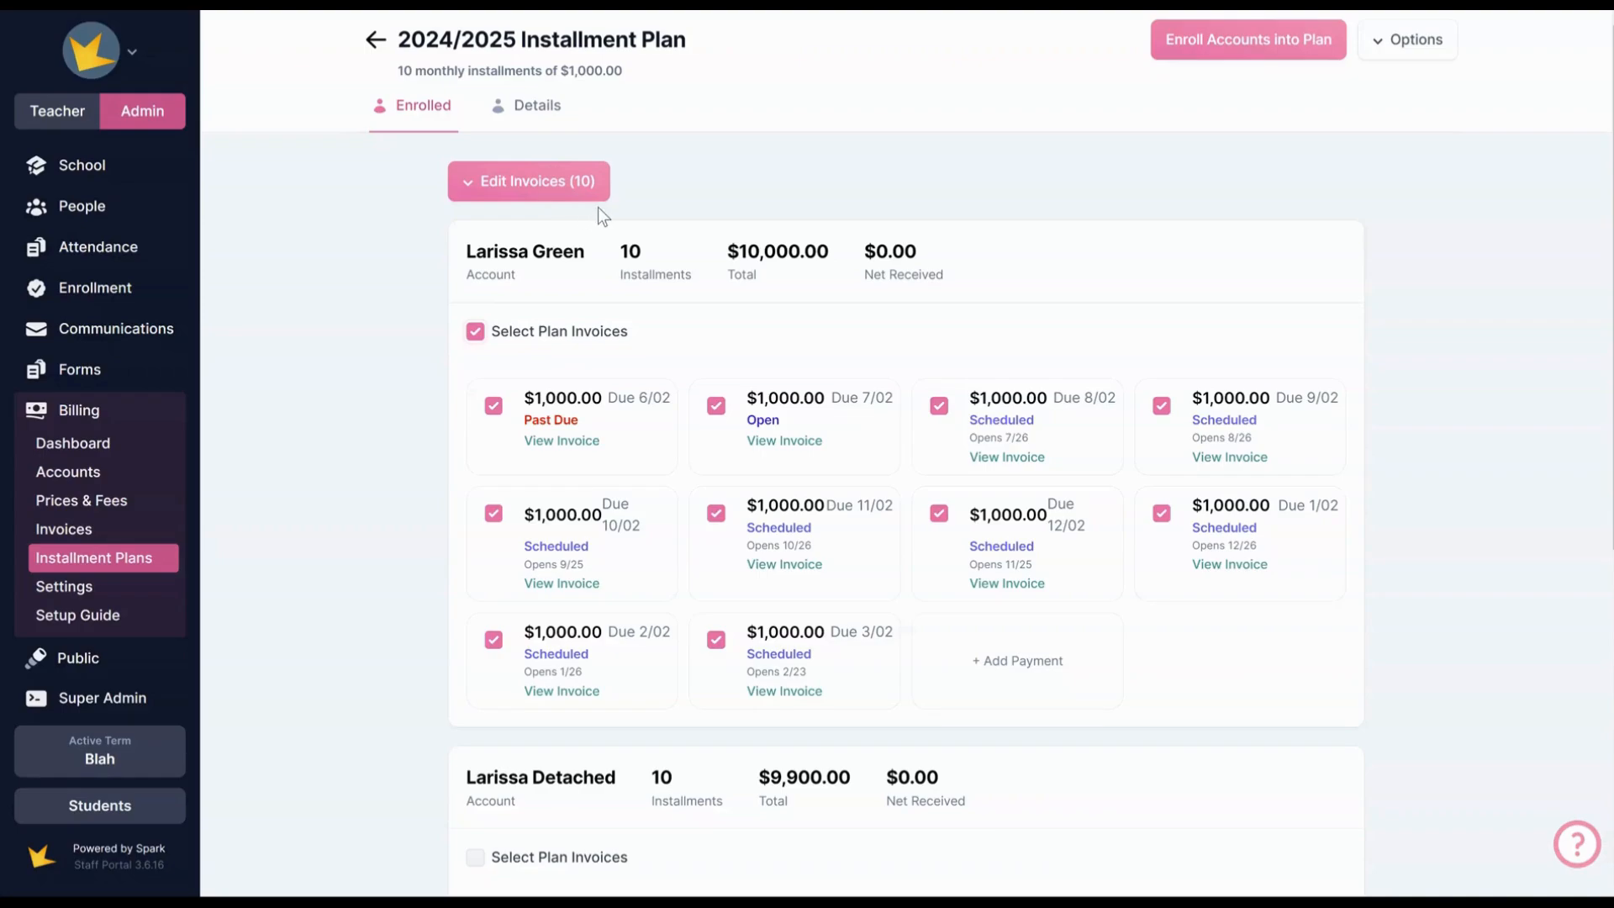
pyautogui.scroll(-4, 583, 206)
pyautogui.click(475, 542)
pyautogui.scroll(4, 506, 536)
pyautogui.click(563, 181)
pyautogui.click(580, 235)
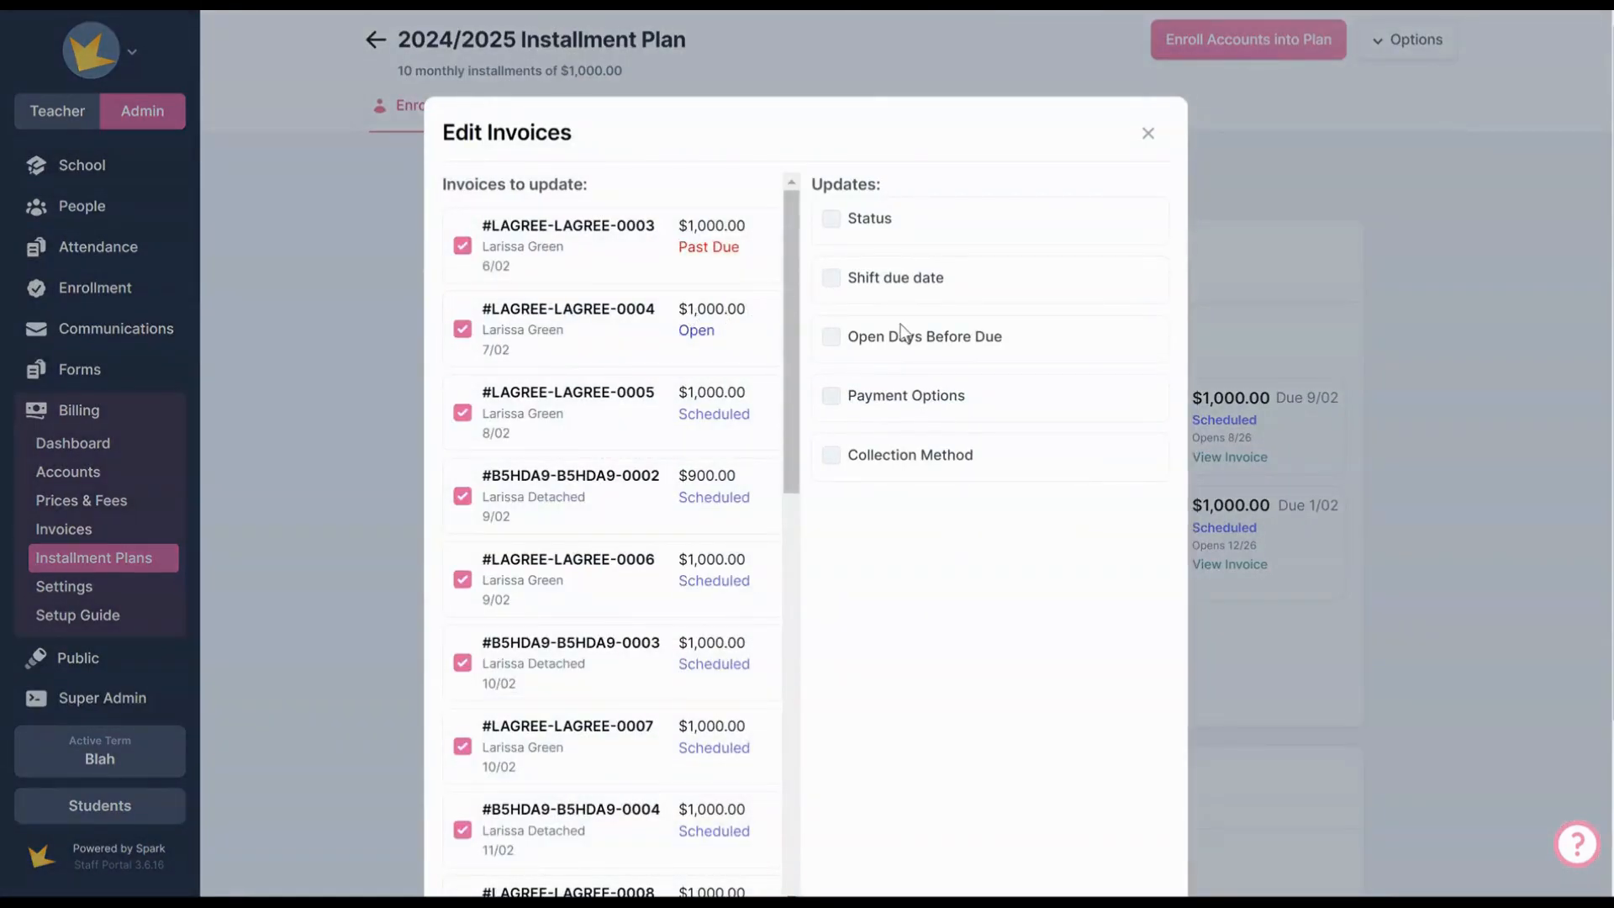
# Set the status update for the selected invoices to Void and shift their due dates forward by 1 month.
pyautogui.click(835, 218)
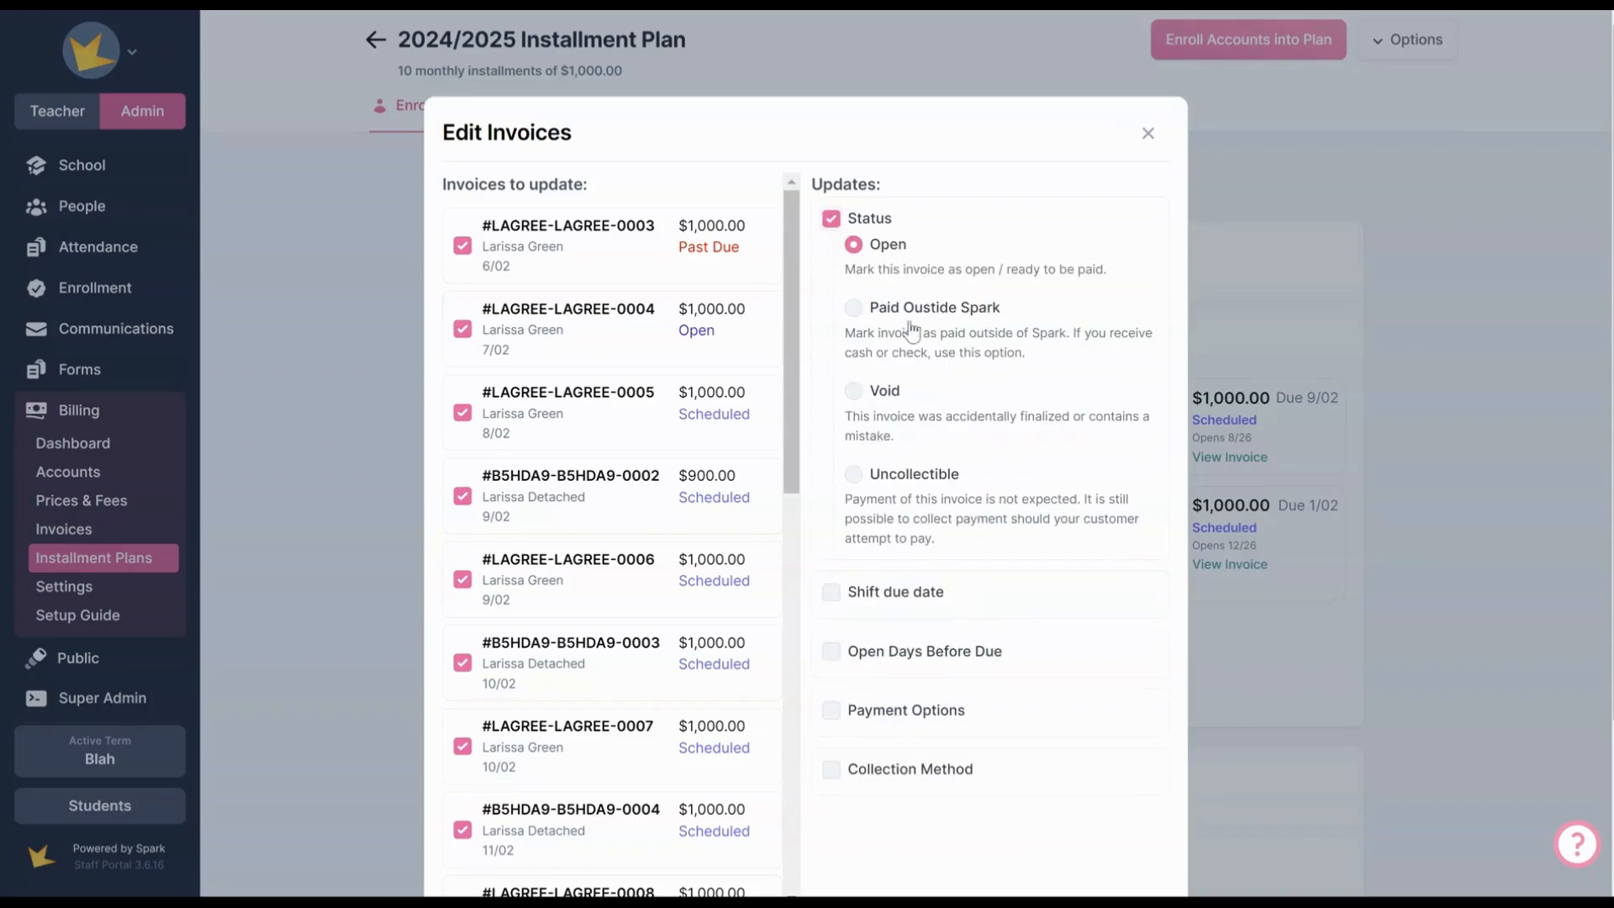
pyautogui.click(857, 393)
pyautogui.scroll(-3, 980, 443)
pyautogui.click(834, 391)
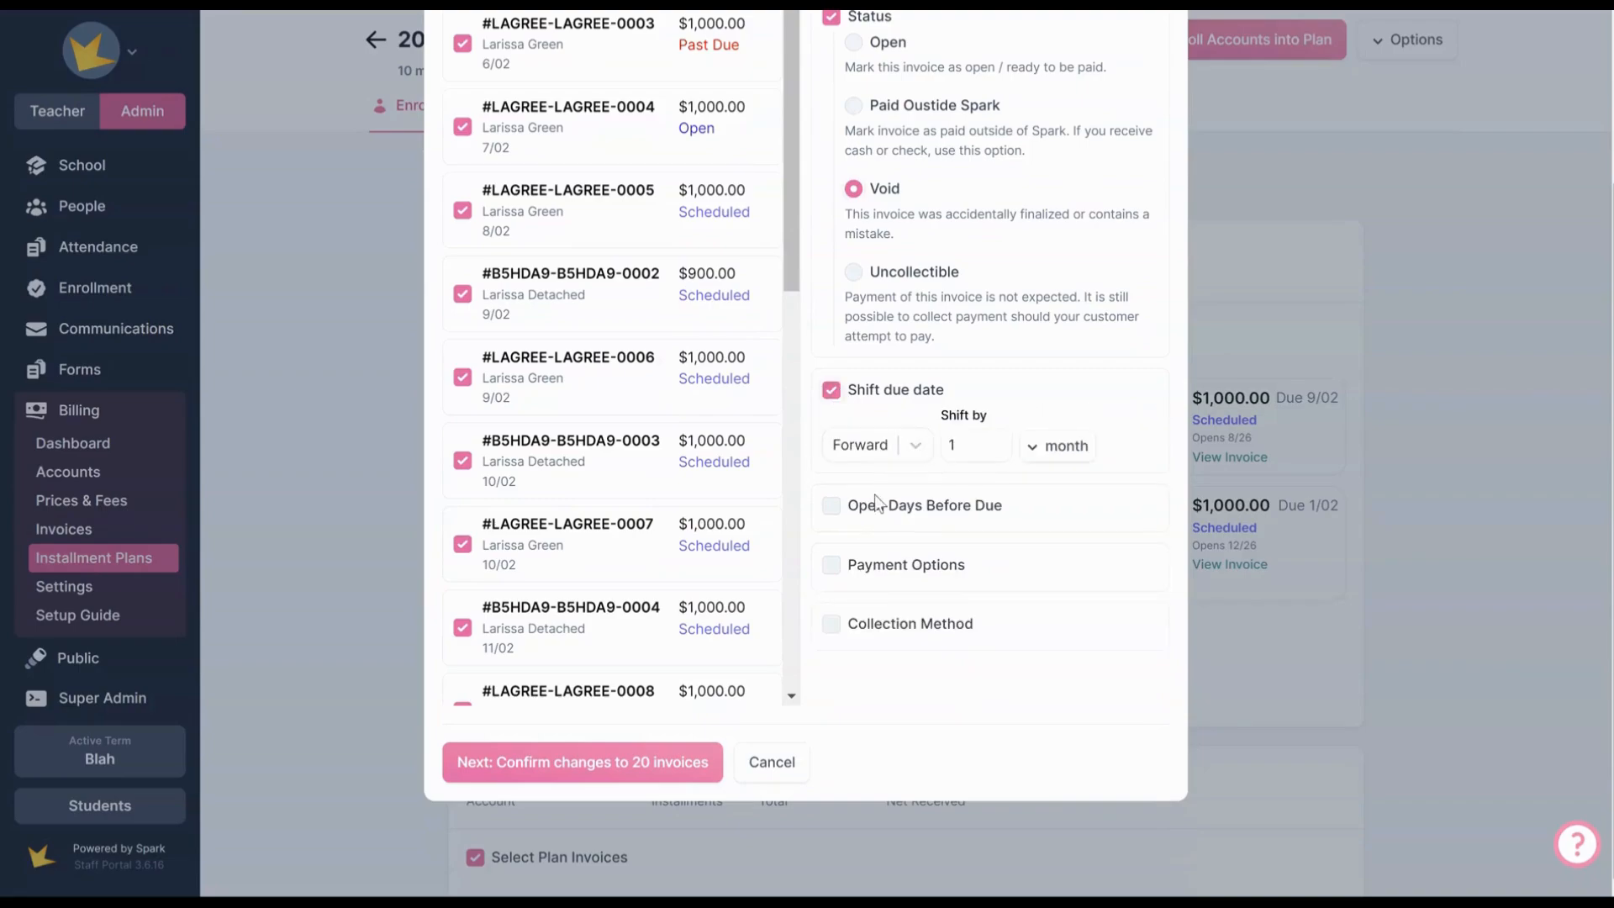
# Have the invoices open 30 days before due and give them custom payment options with cash excluded.
pyautogui.click(830, 505)
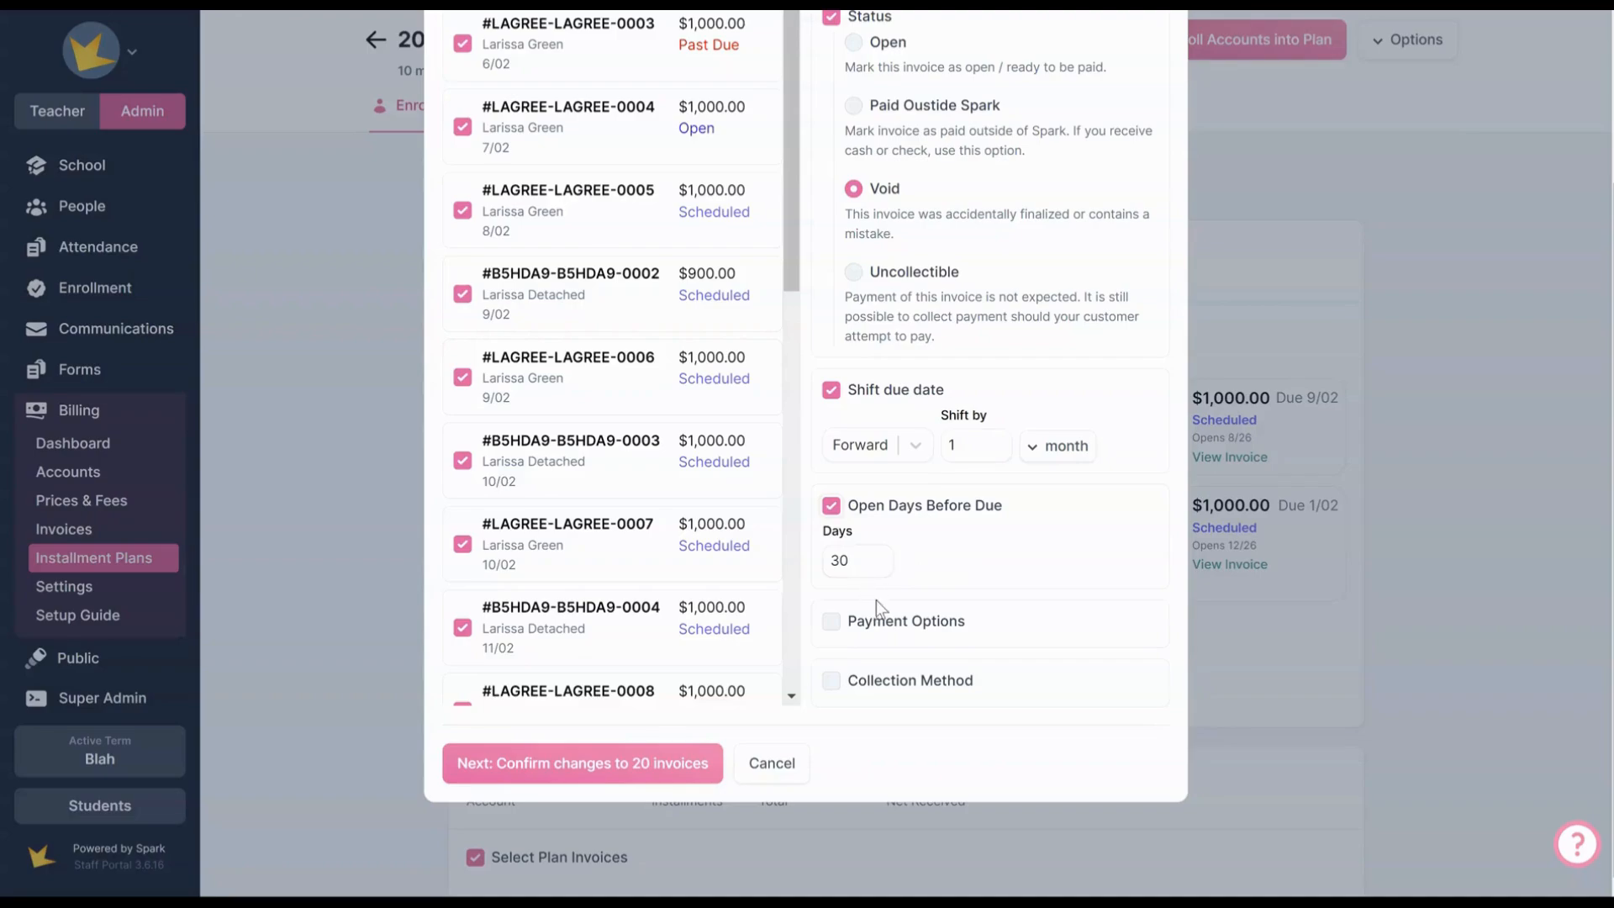
pyautogui.click(830, 622)
pyautogui.scroll(-1, 984, 618)
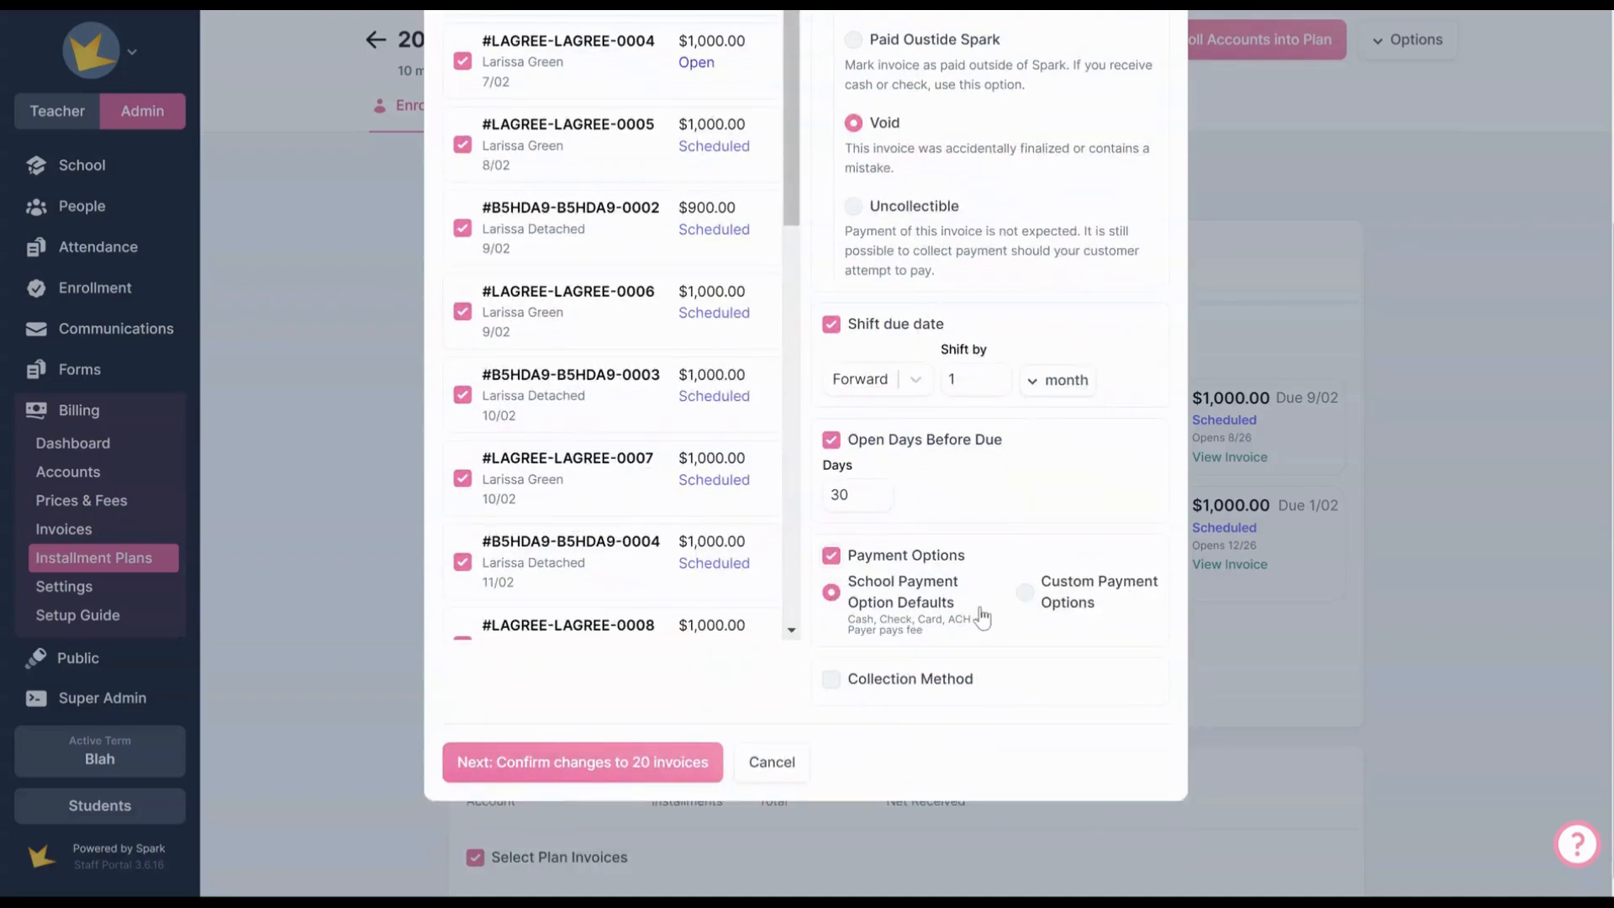
pyautogui.click(1022, 595)
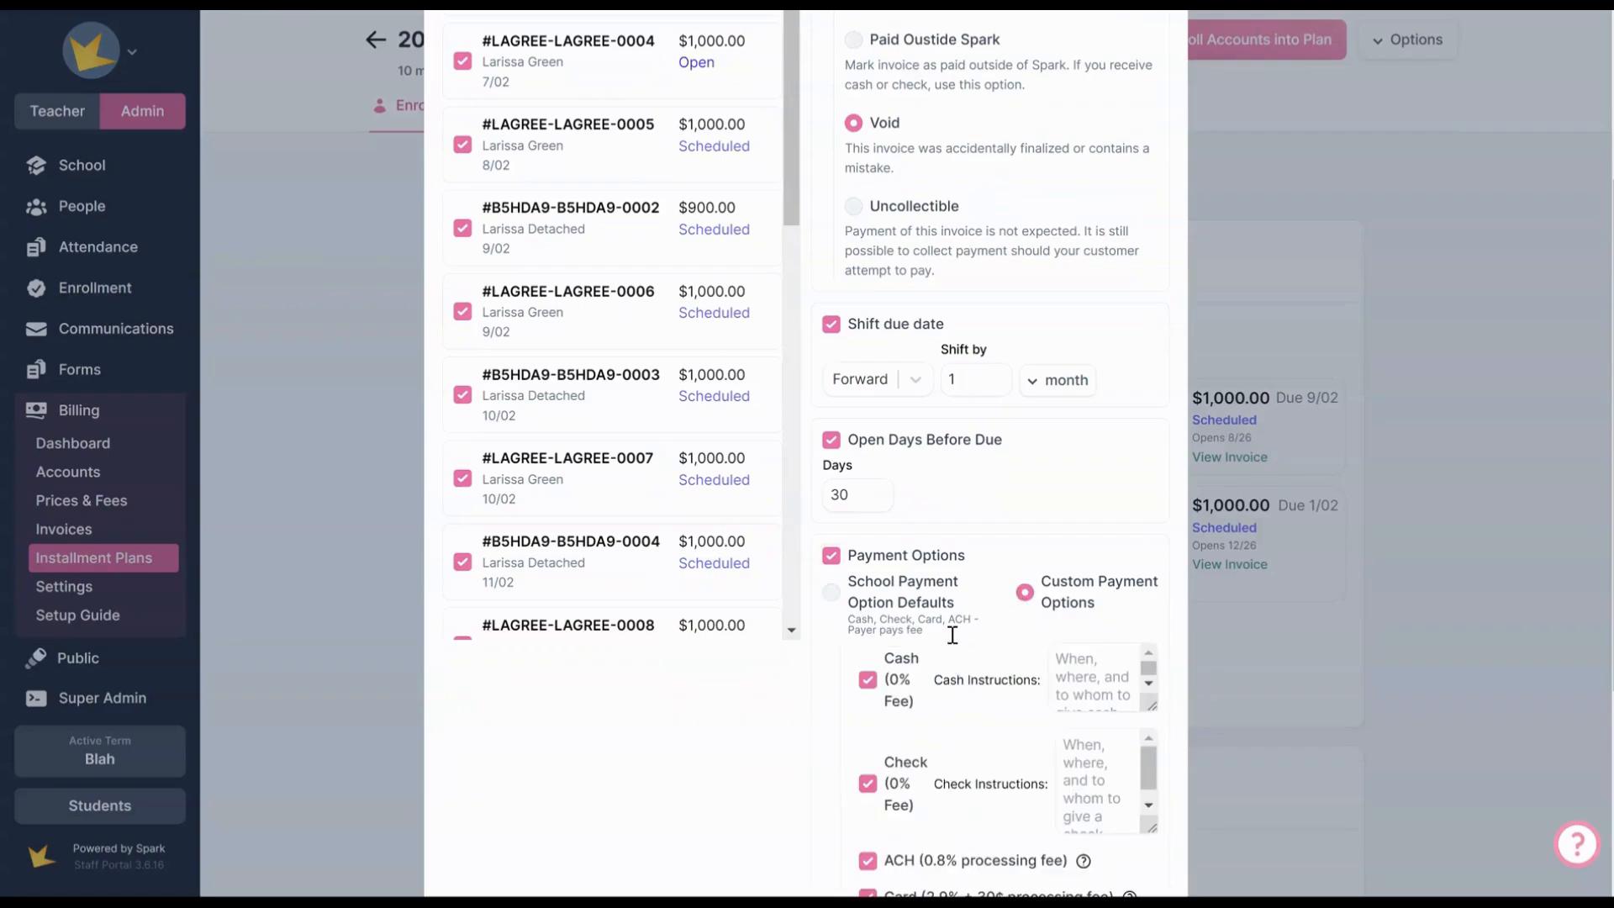
pyautogui.click(867, 679)
pyautogui.scroll(-4, 869, 639)
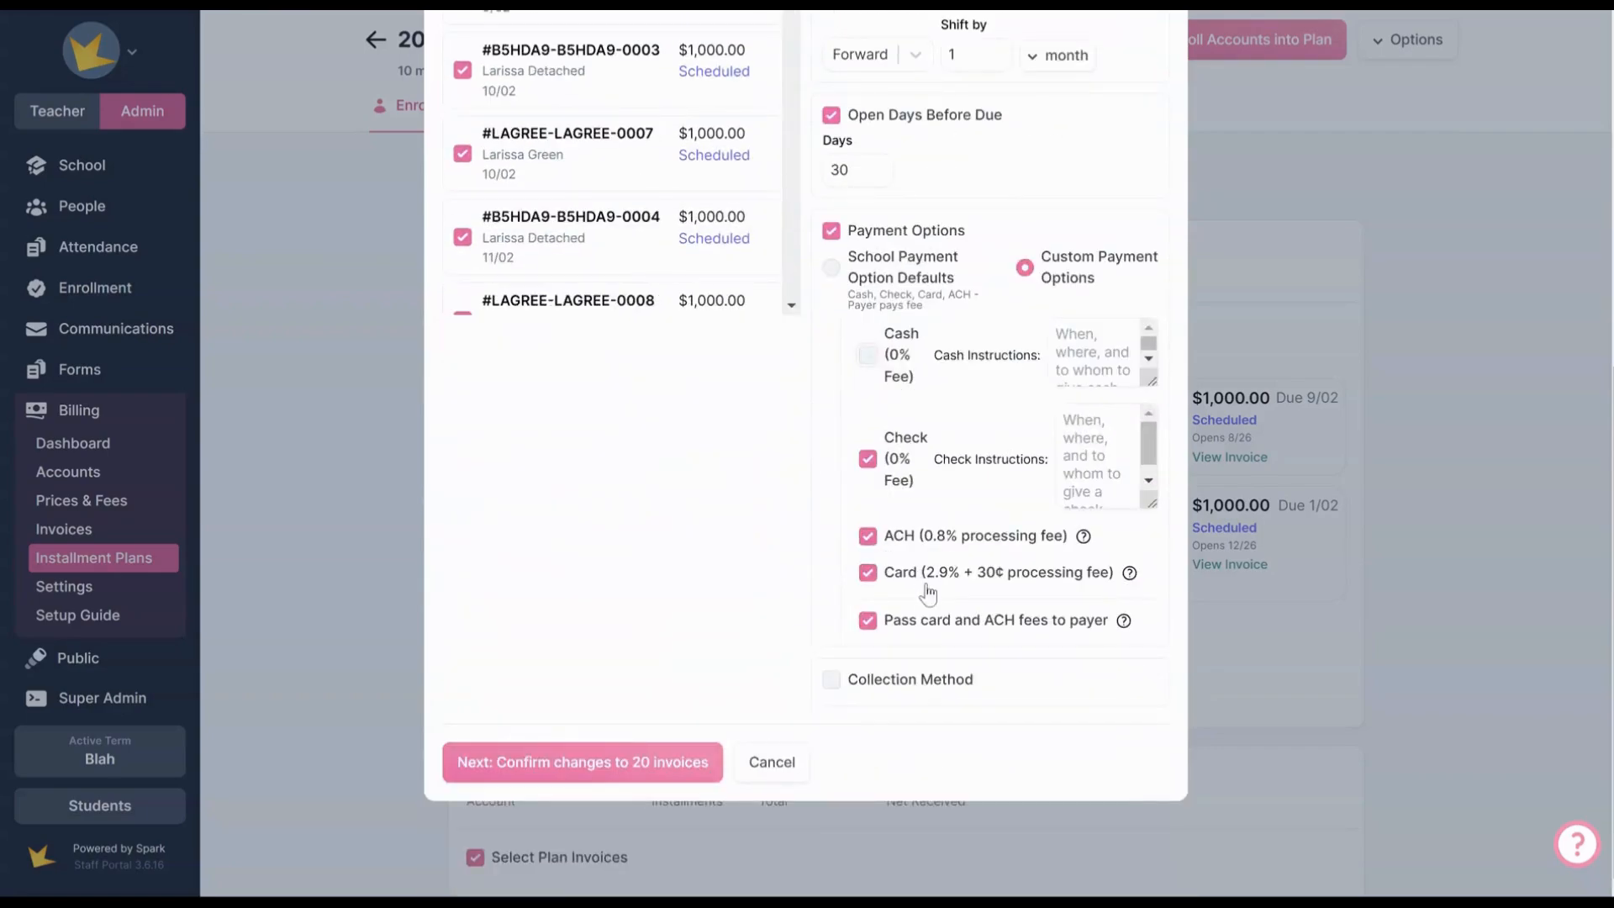
# Review the proposed changes to all selected invoices, commit them, and check both accounts' updated installments.
pyautogui.click(600, 762)
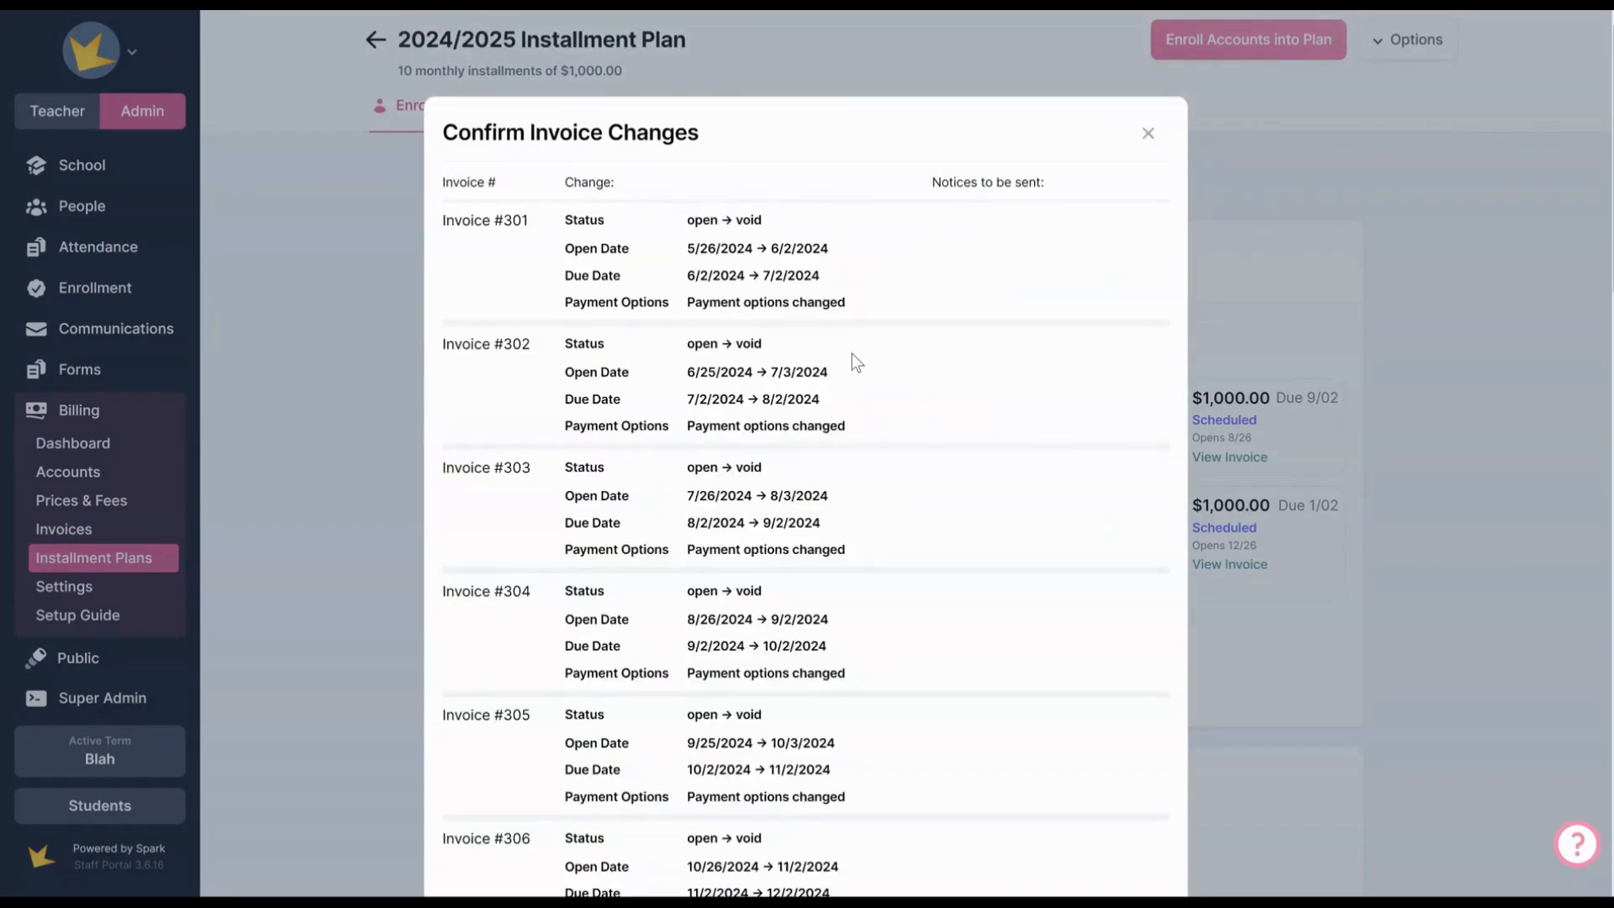
pyautogui.scroll(-4, 754, 235)
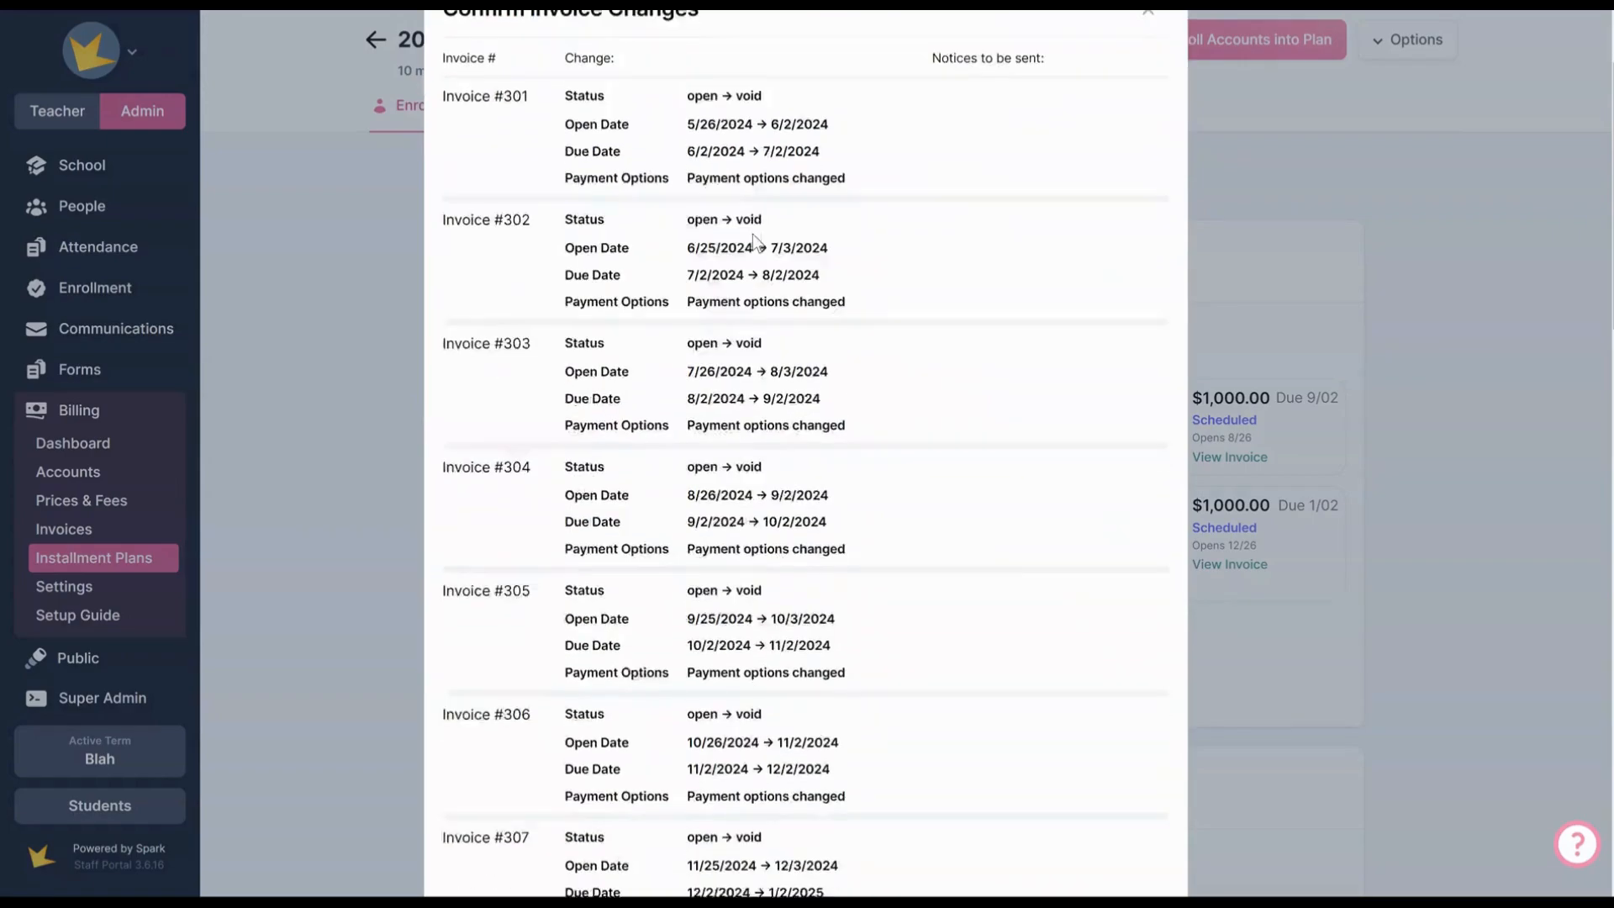
pyautogui.scroll(-8, 753, 237)
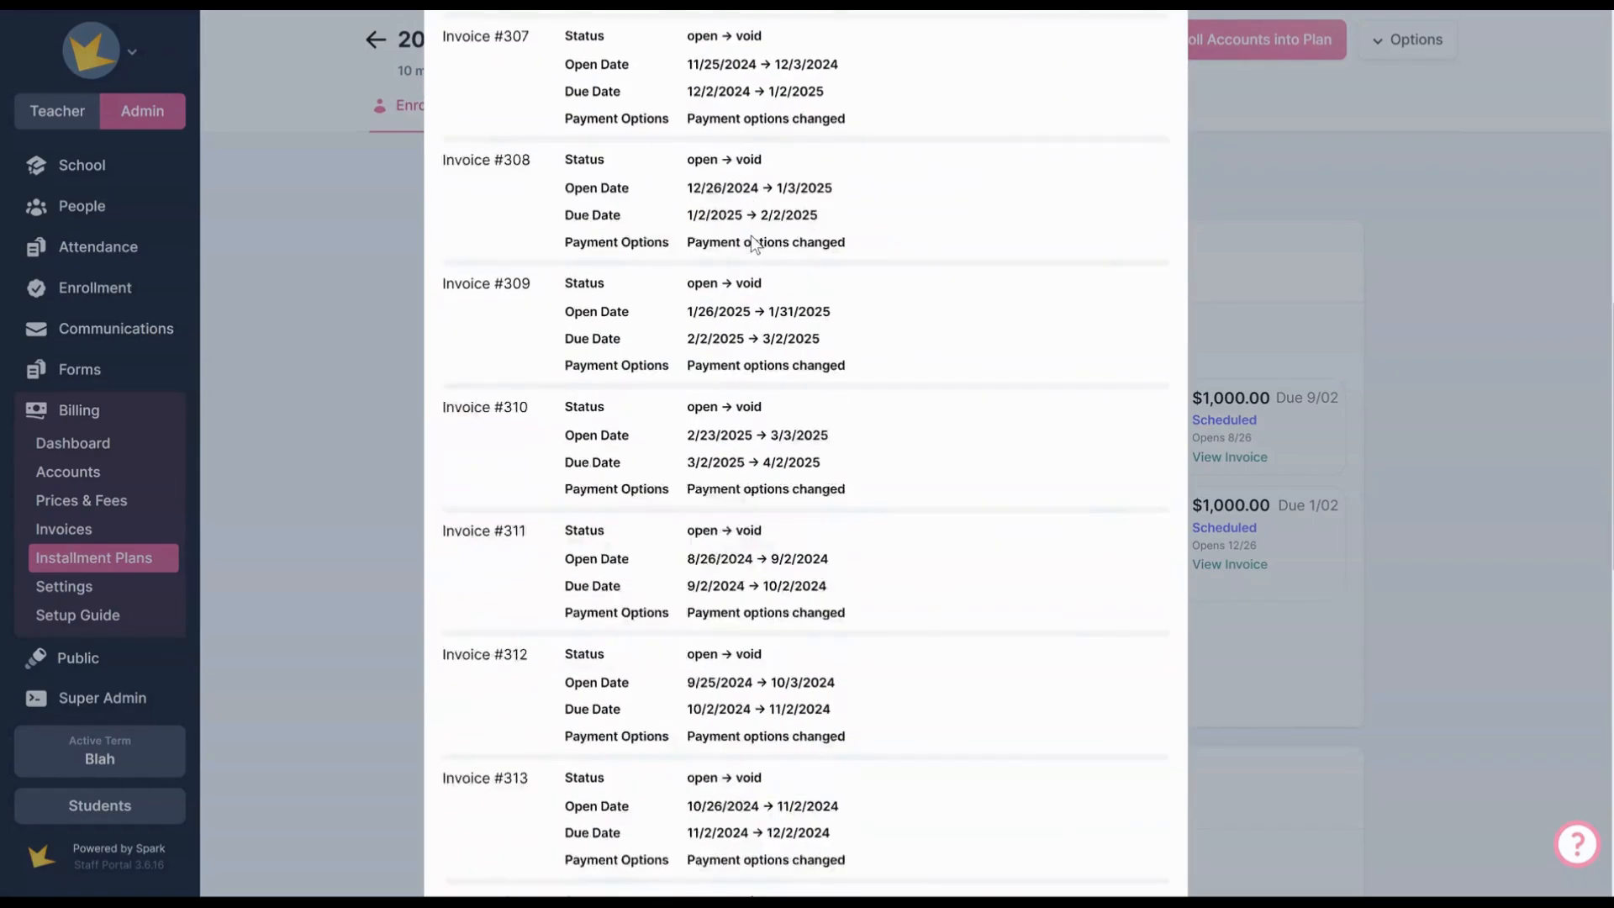
pyautogui.scroll(-12, 796, 279)
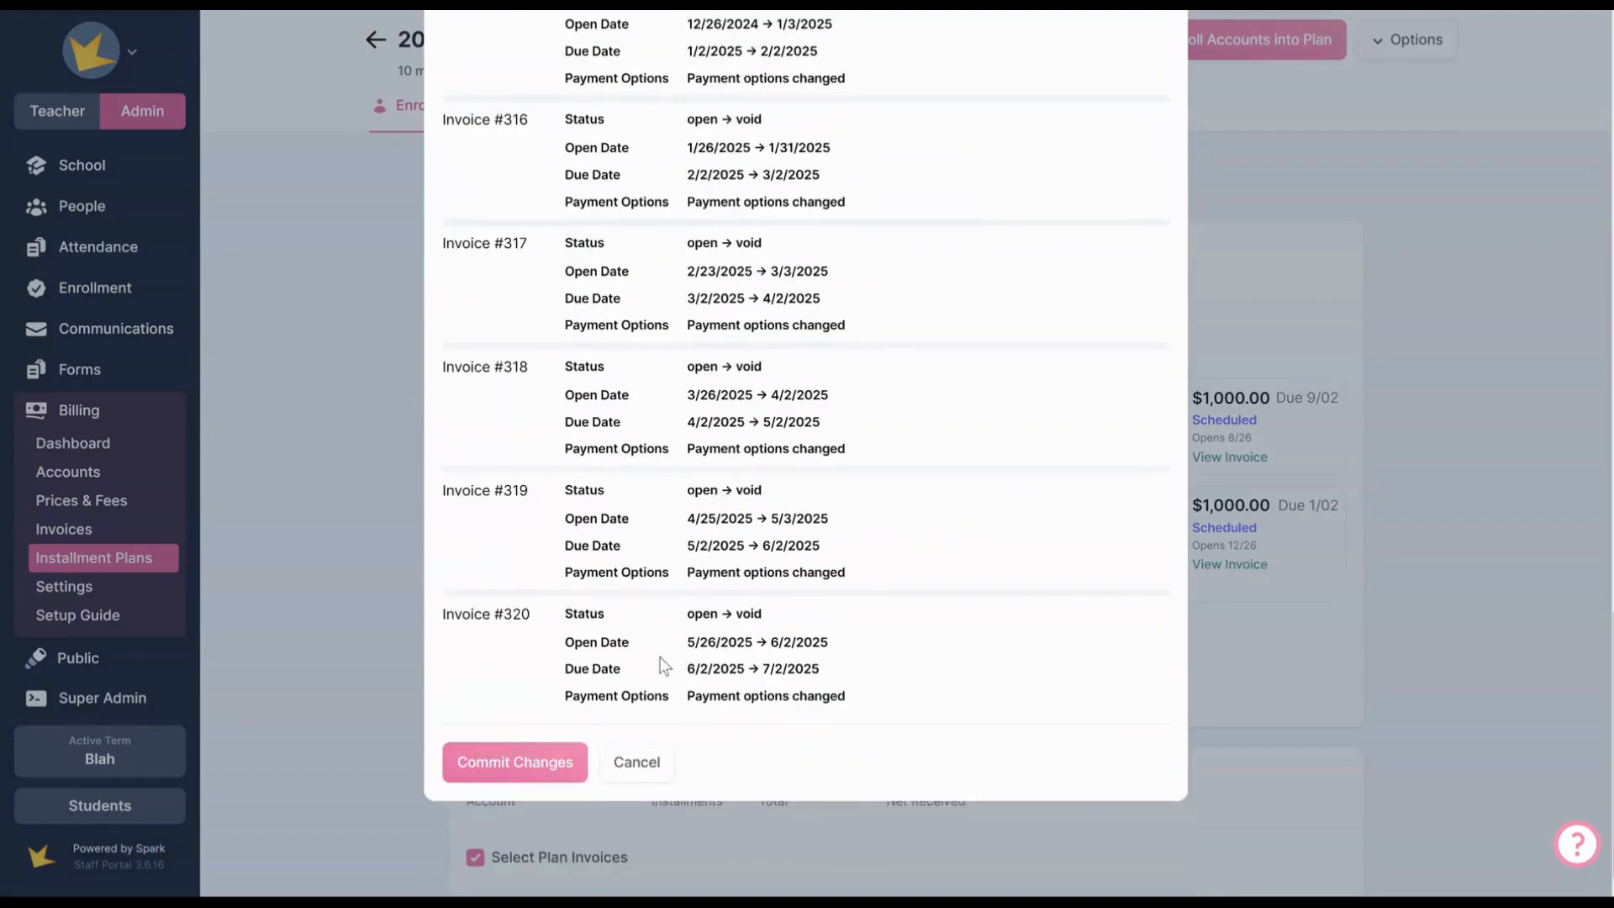
pyautogui.click(569, 765)
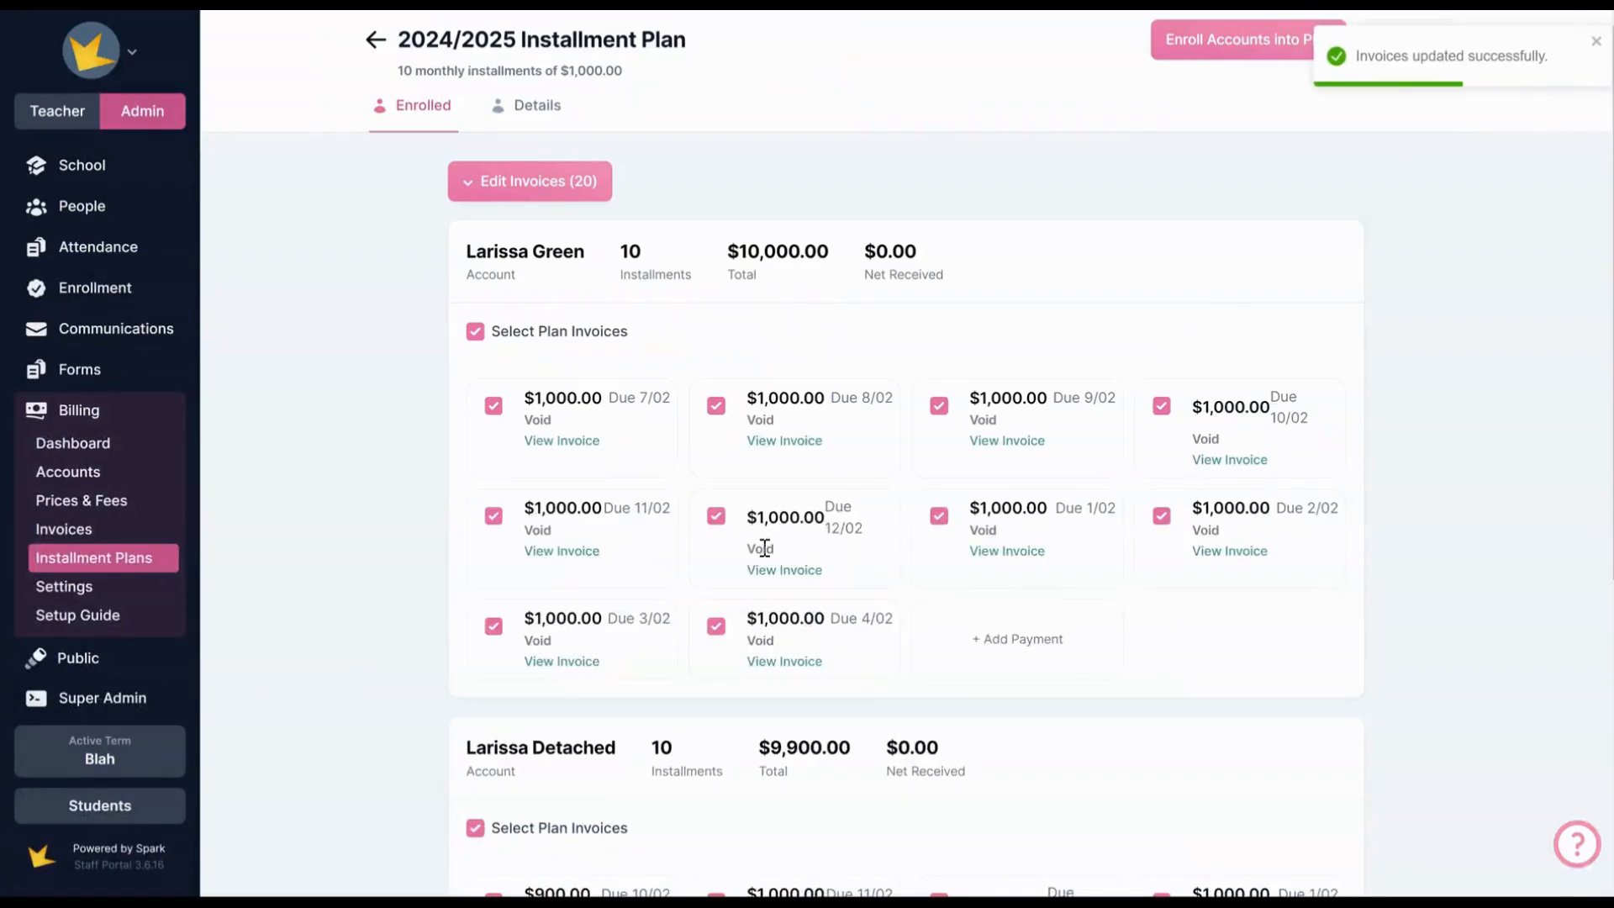
pyautogui.scroll(-5, 773, 425)
pyautogui.scroll(5, 778, 425)
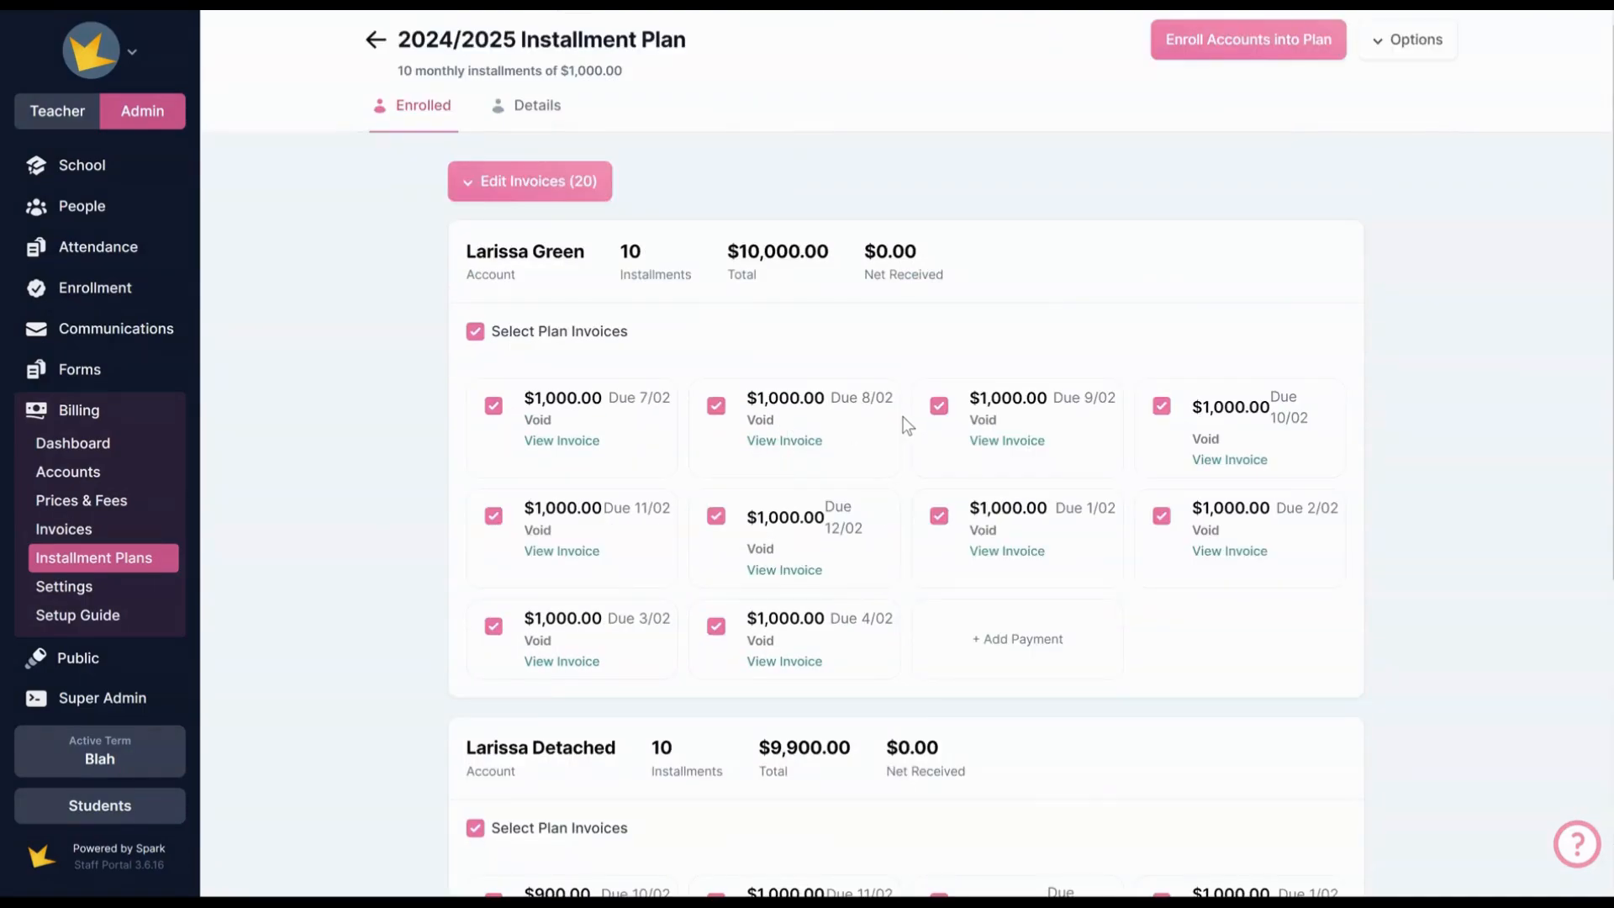